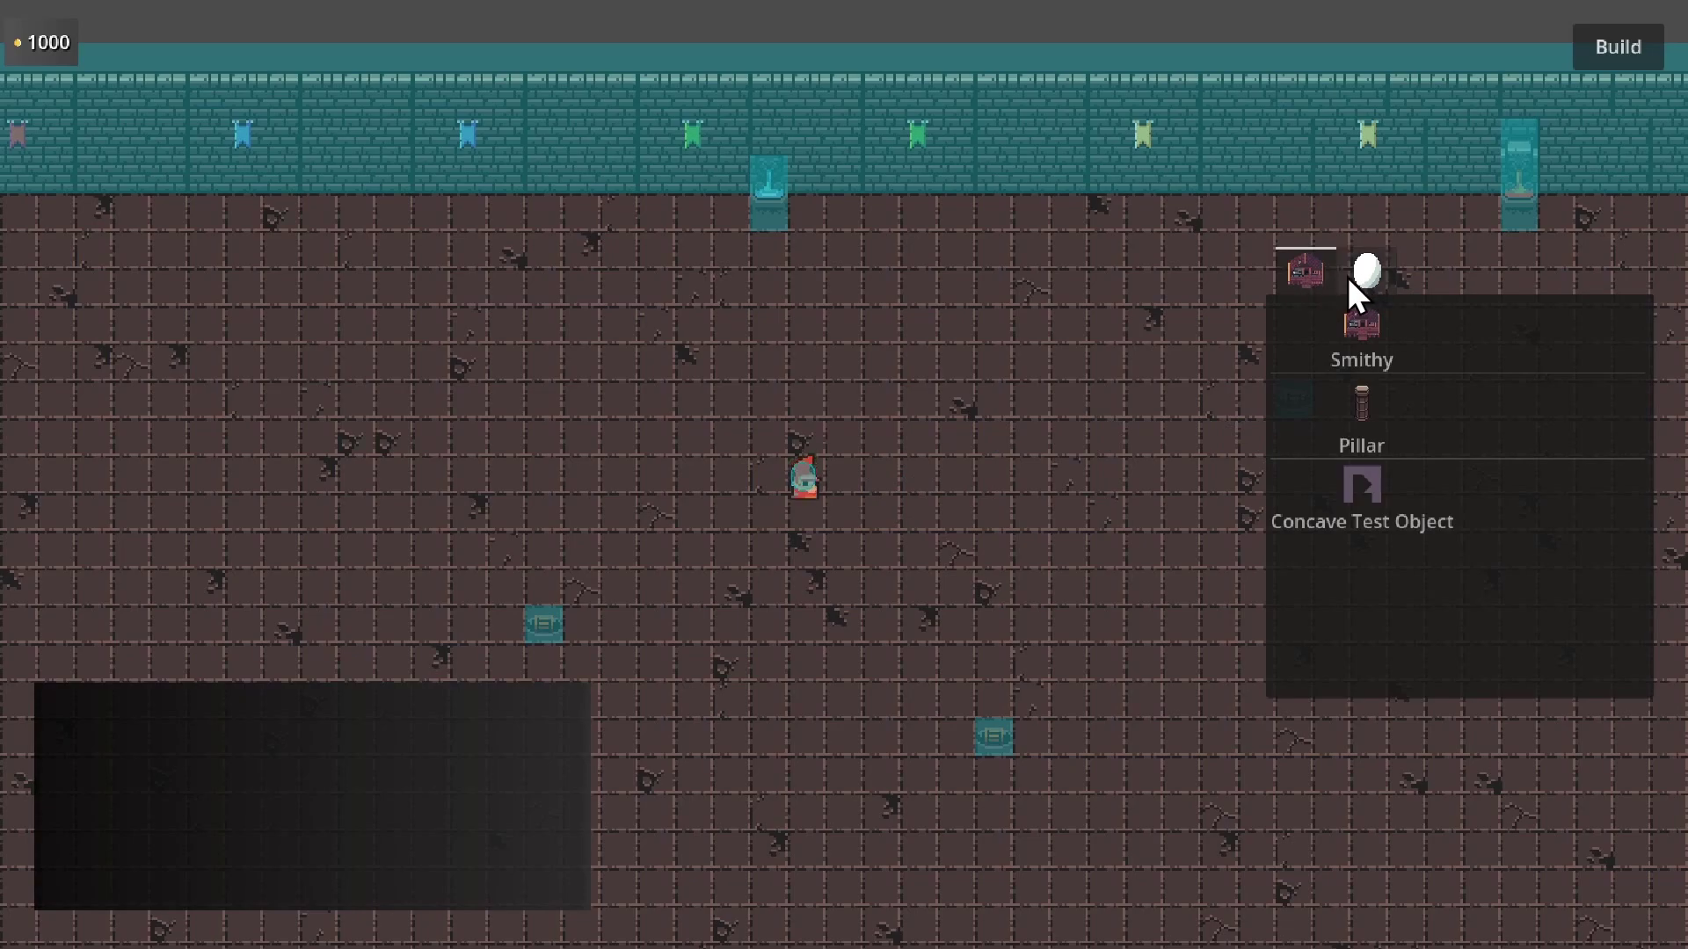
Choose the Smithy from the build list to start placing it.
click(1385, 333)
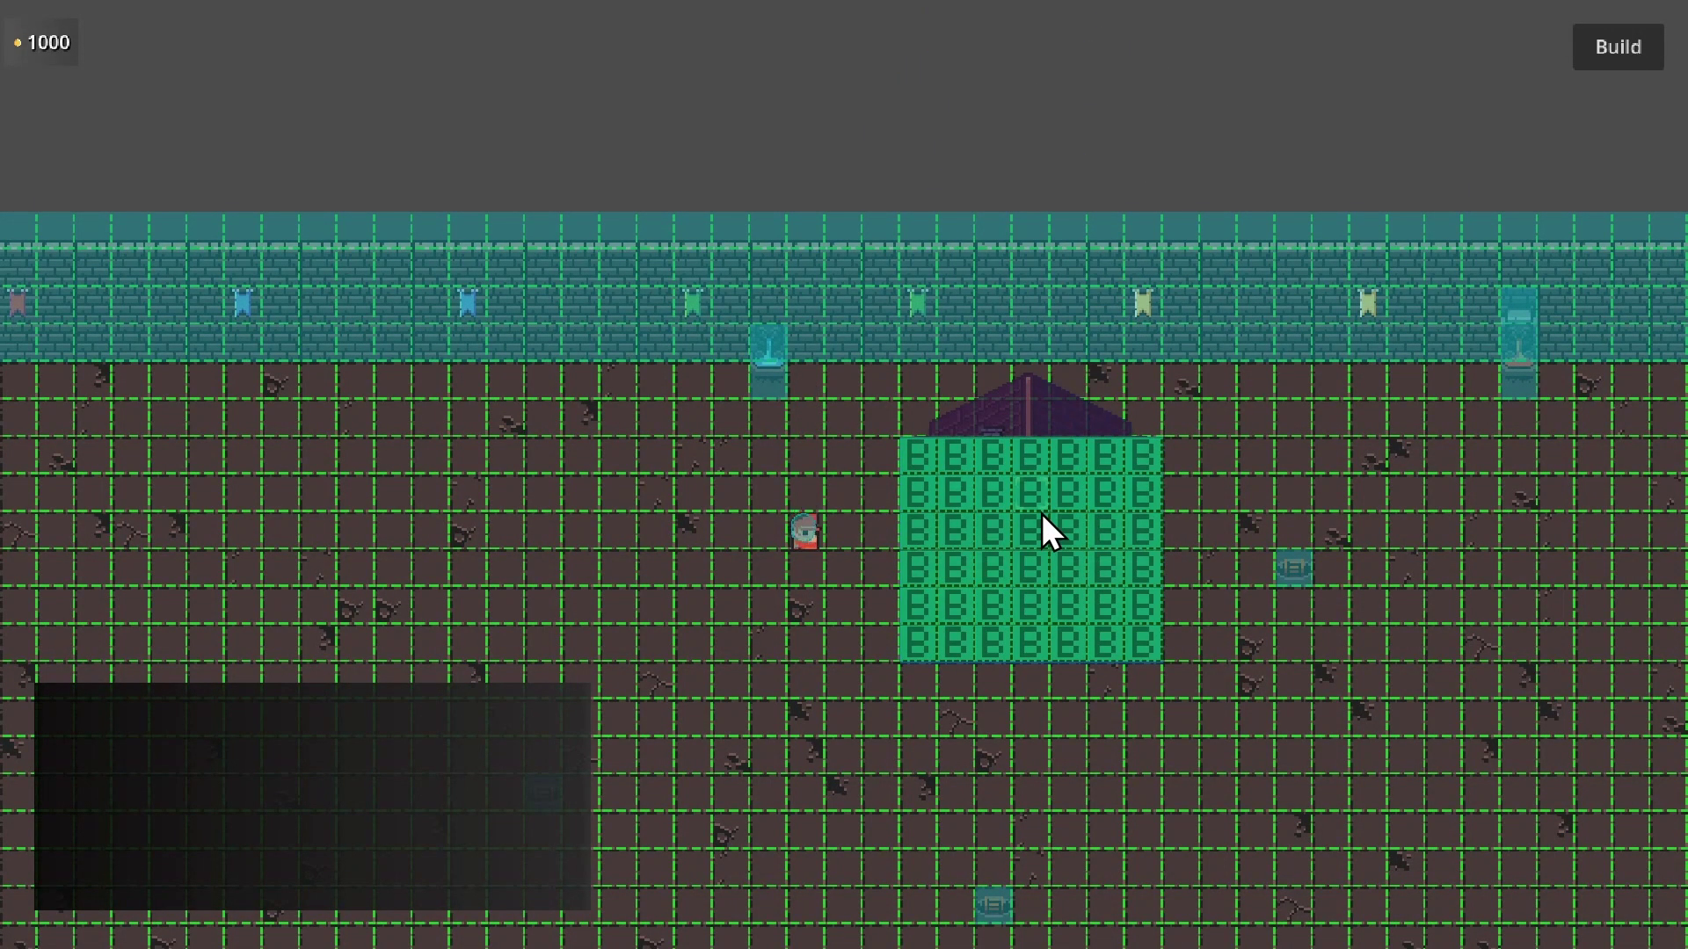
Build a Smithy on open ground, try another over it, and walk beside it.
click(1041, 513)
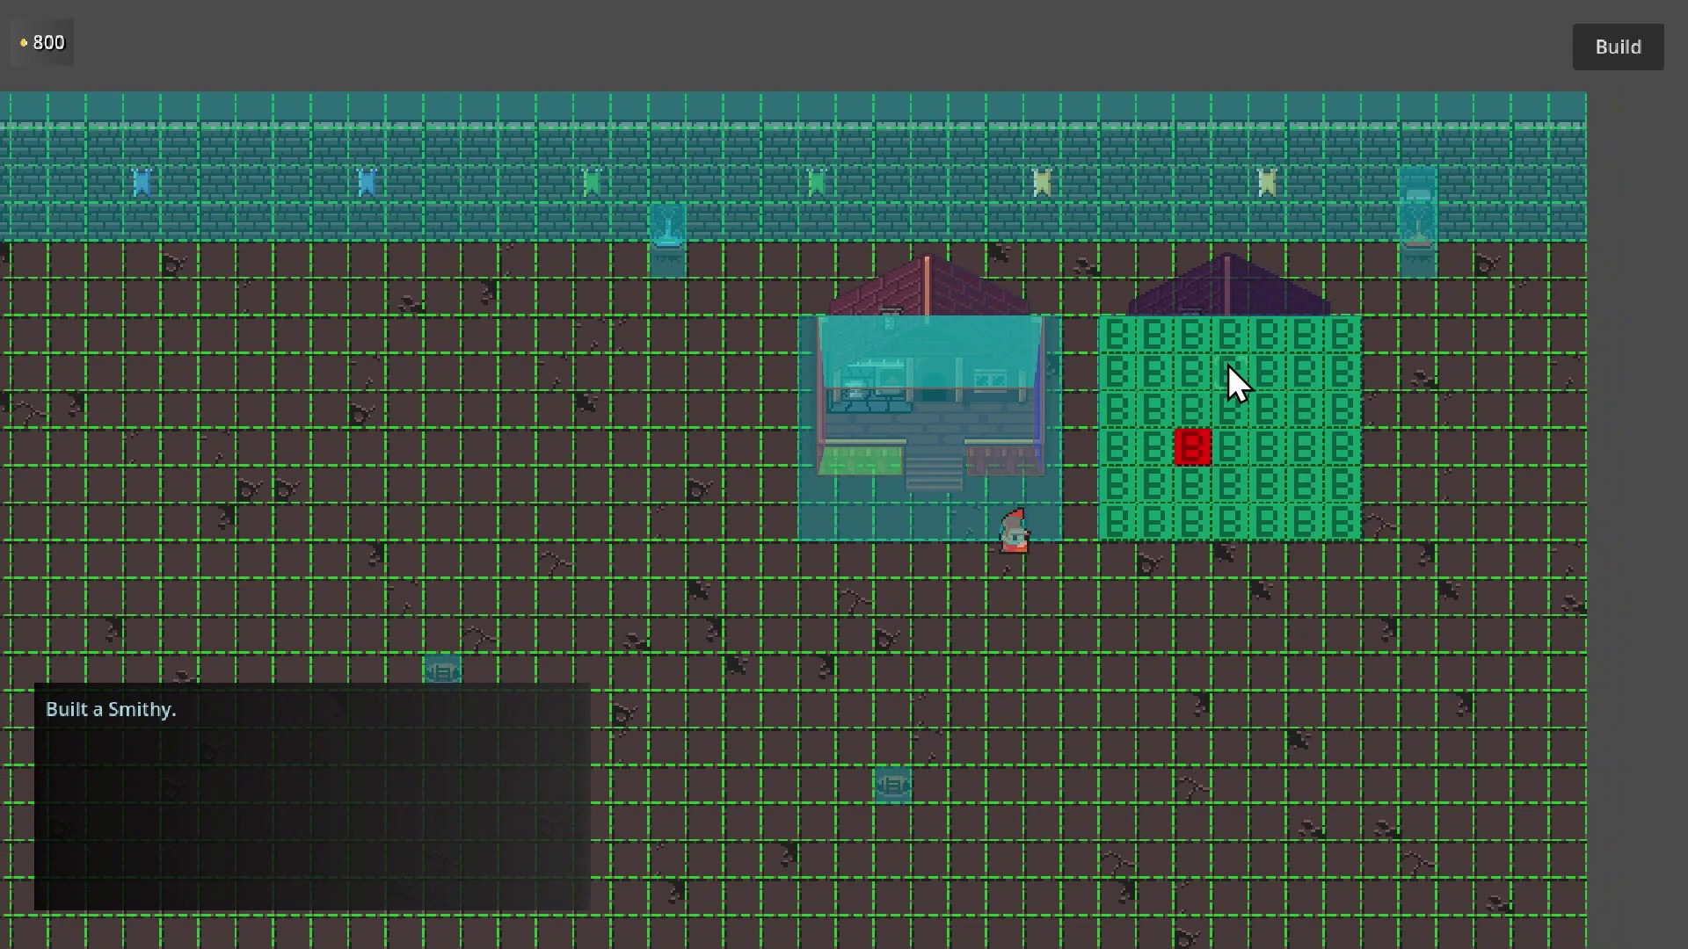
click(1227, 366)
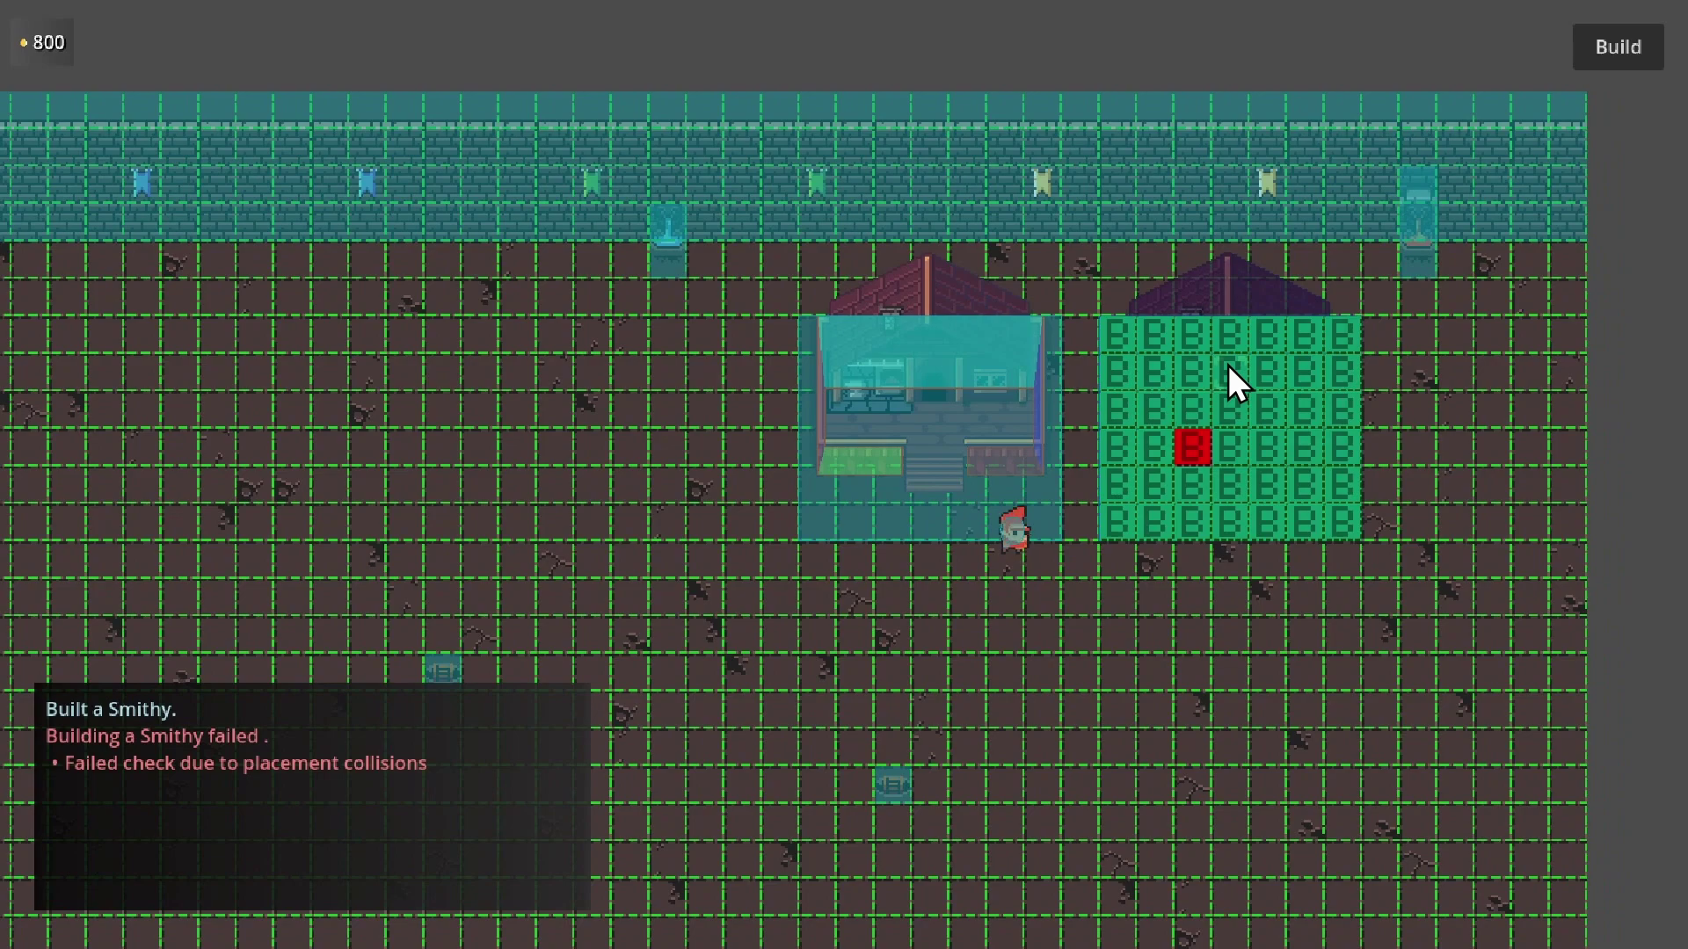
key(d)
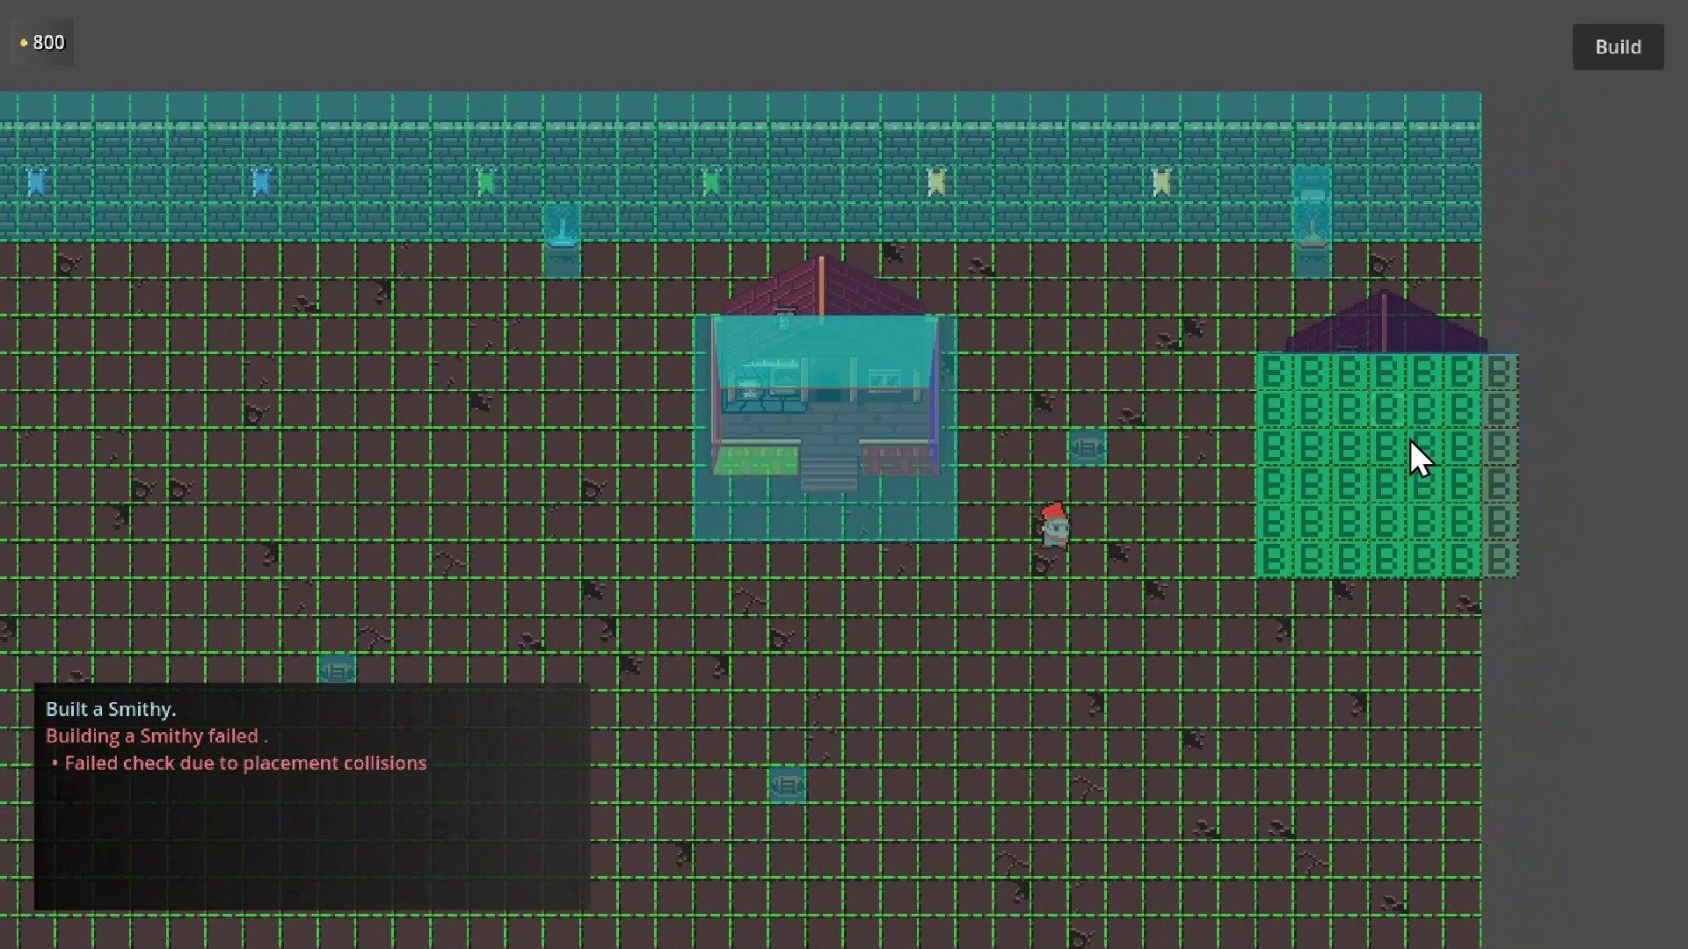
key(w)
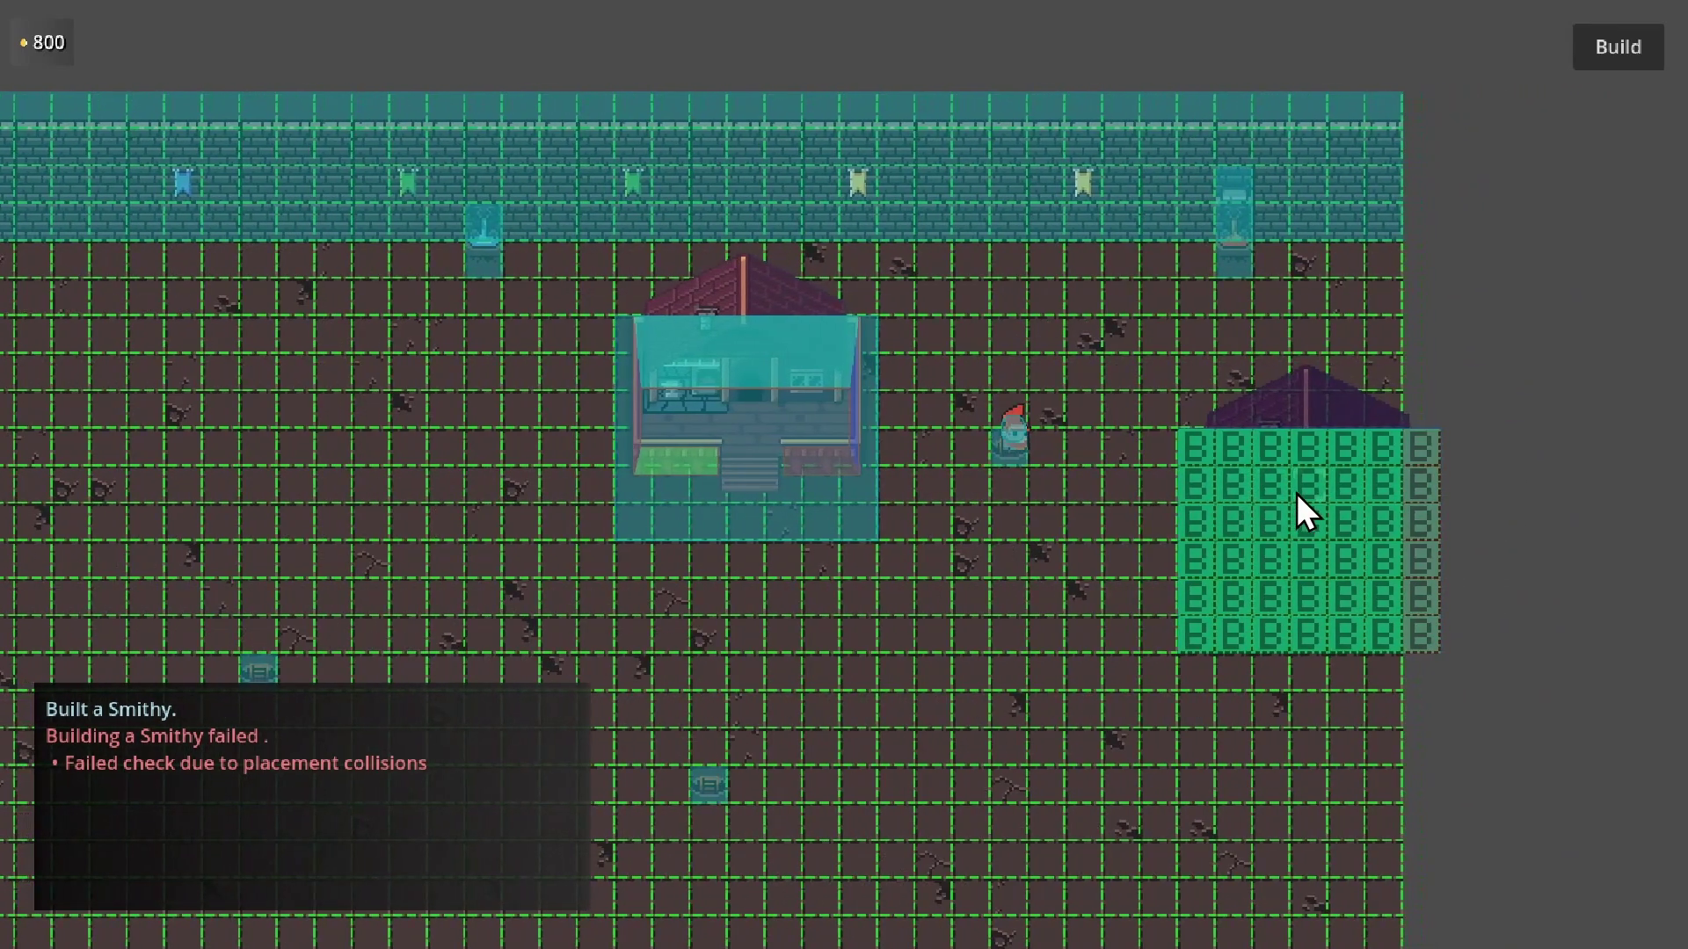
key(d)
key(w)
key(s)
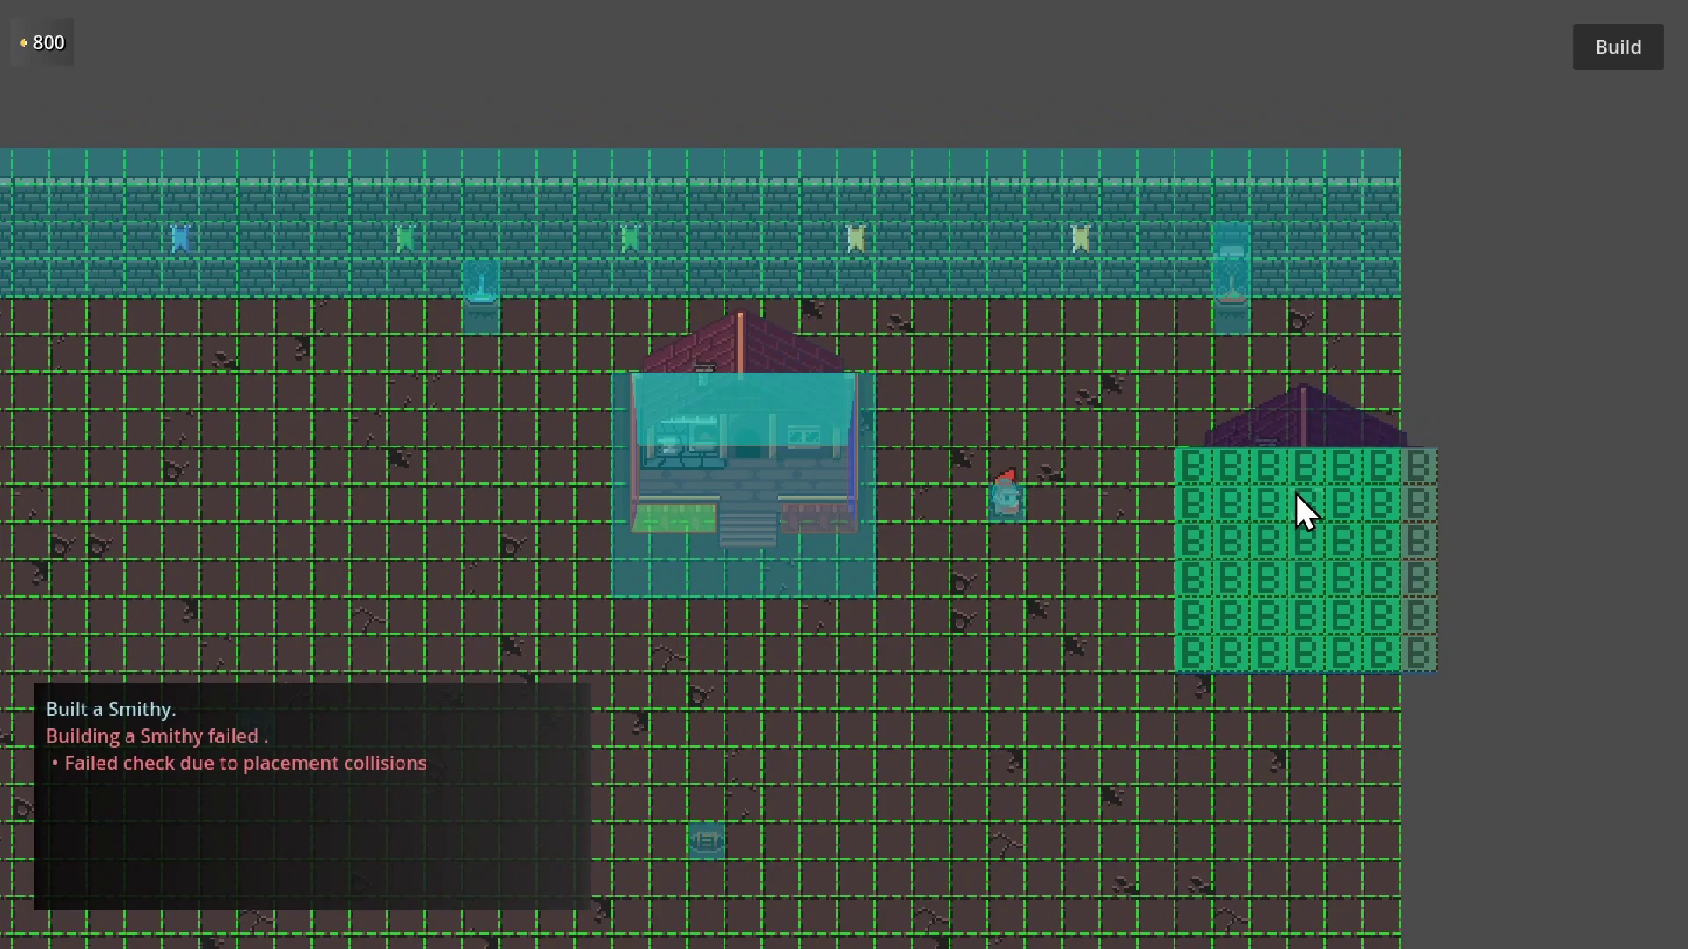
key(a)
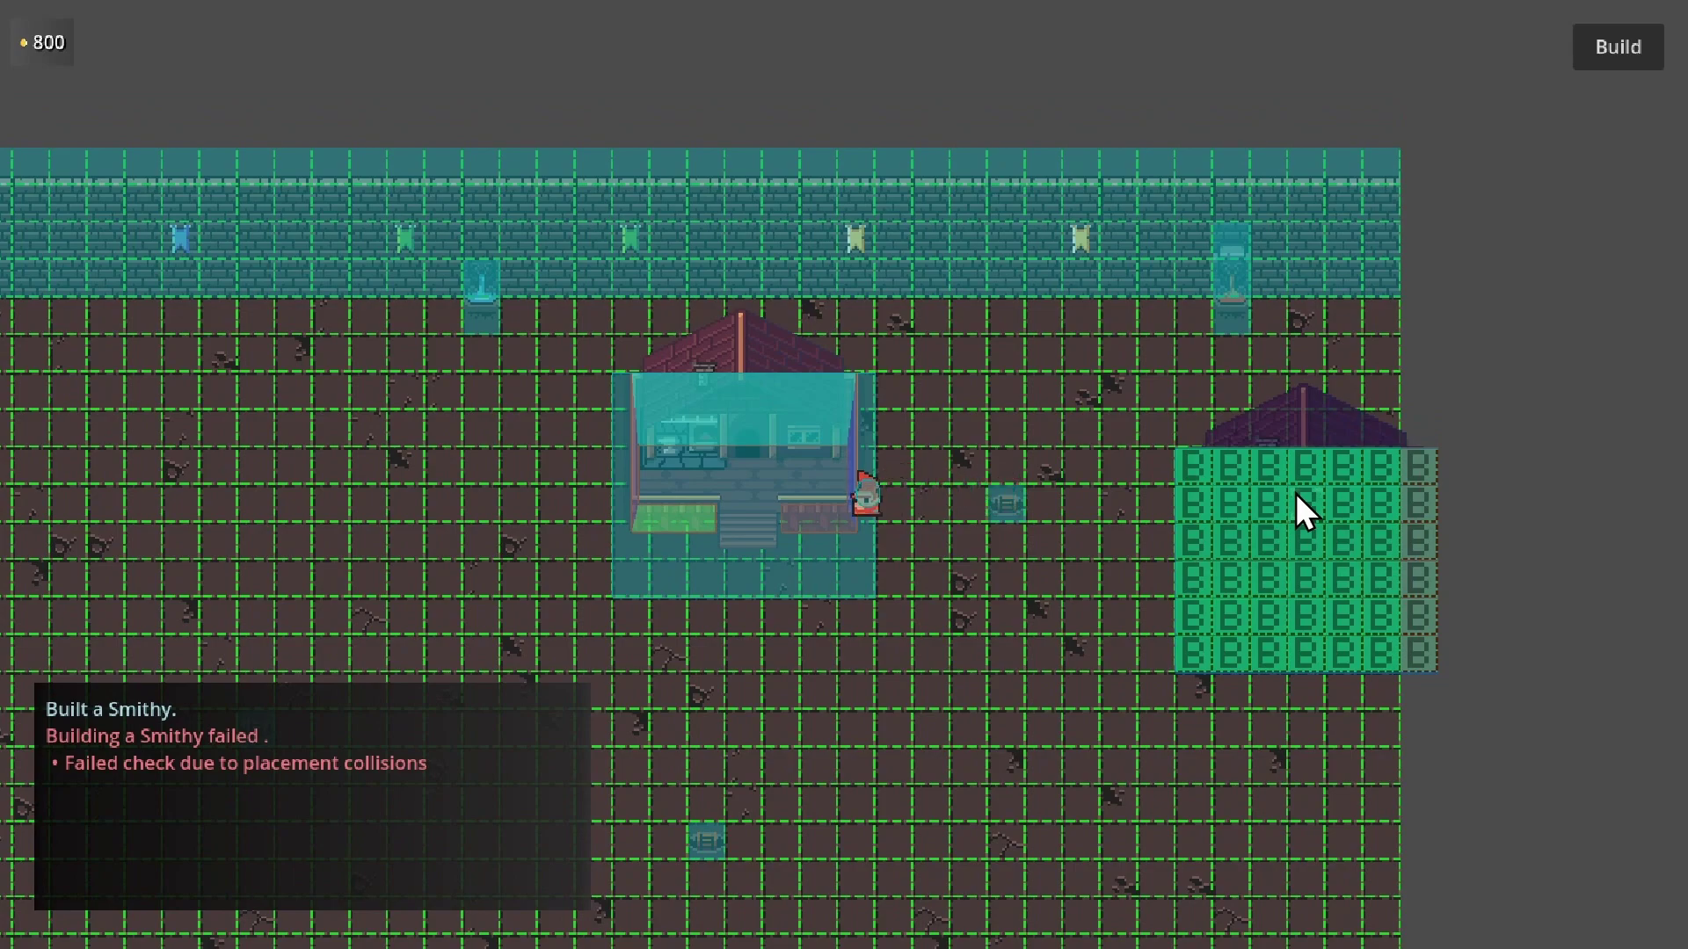
key(s)
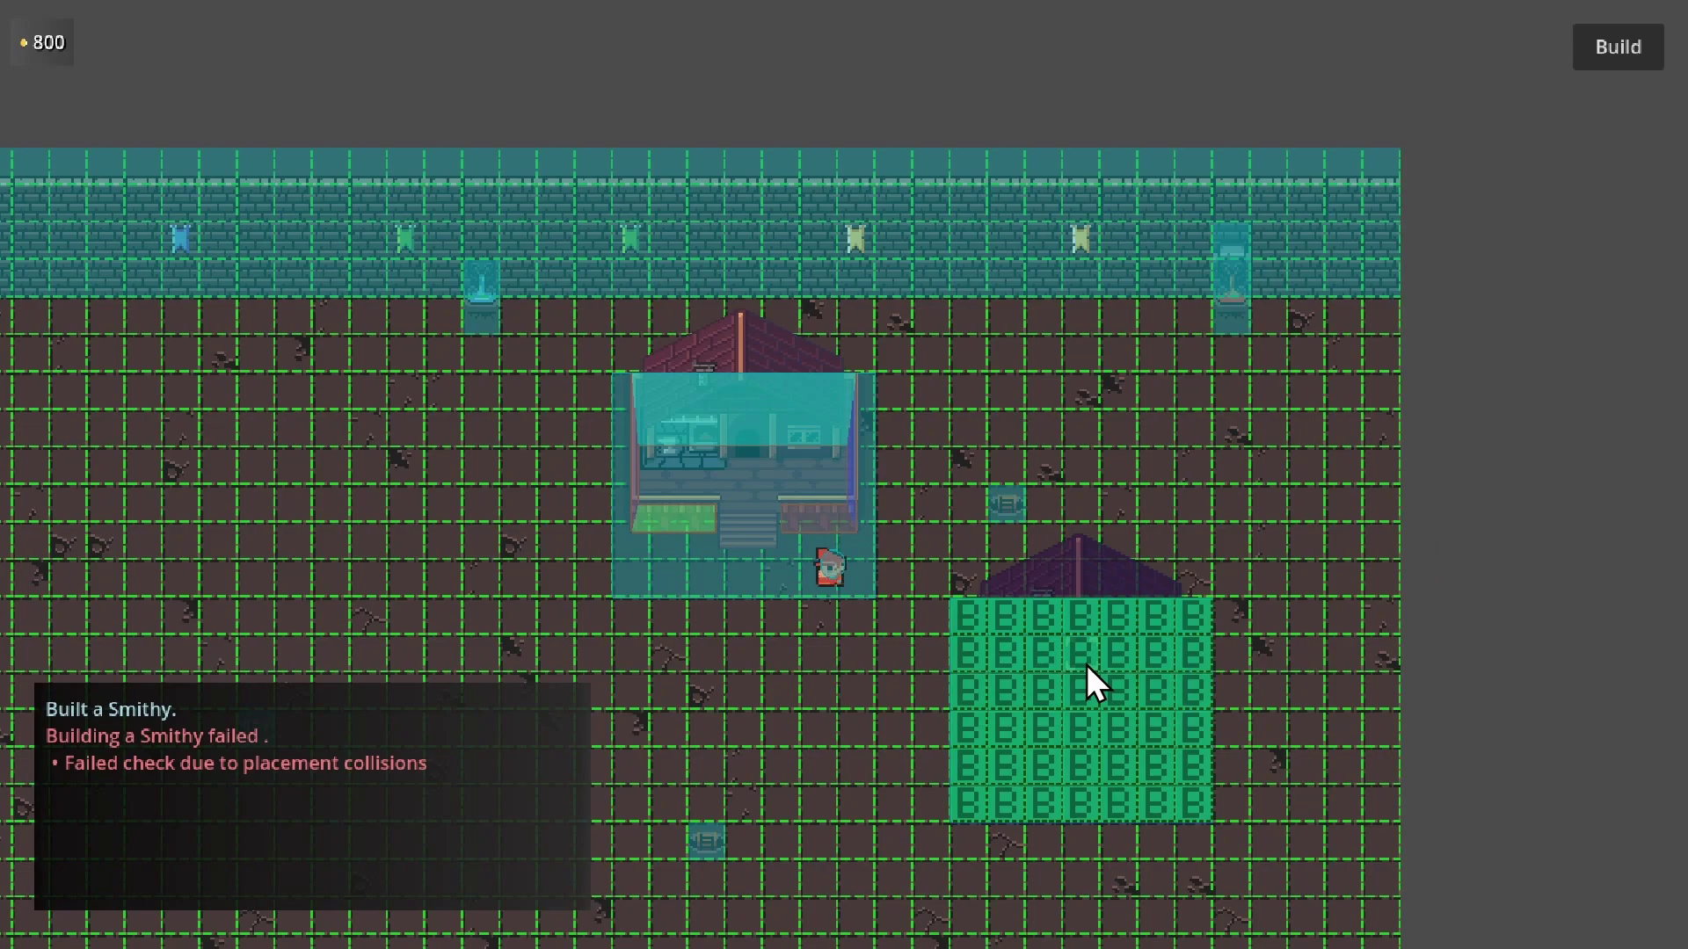
Walk the character through the Smithy, then try placing a Smithy where it stands.
key(w)
key(a)
key(a)
key(w)
key(d)
key(s)
key(w)
key(a)
key(s)
key(a)
key(a)
key(d)
key(d)
key(w)
key(s)
key(a)
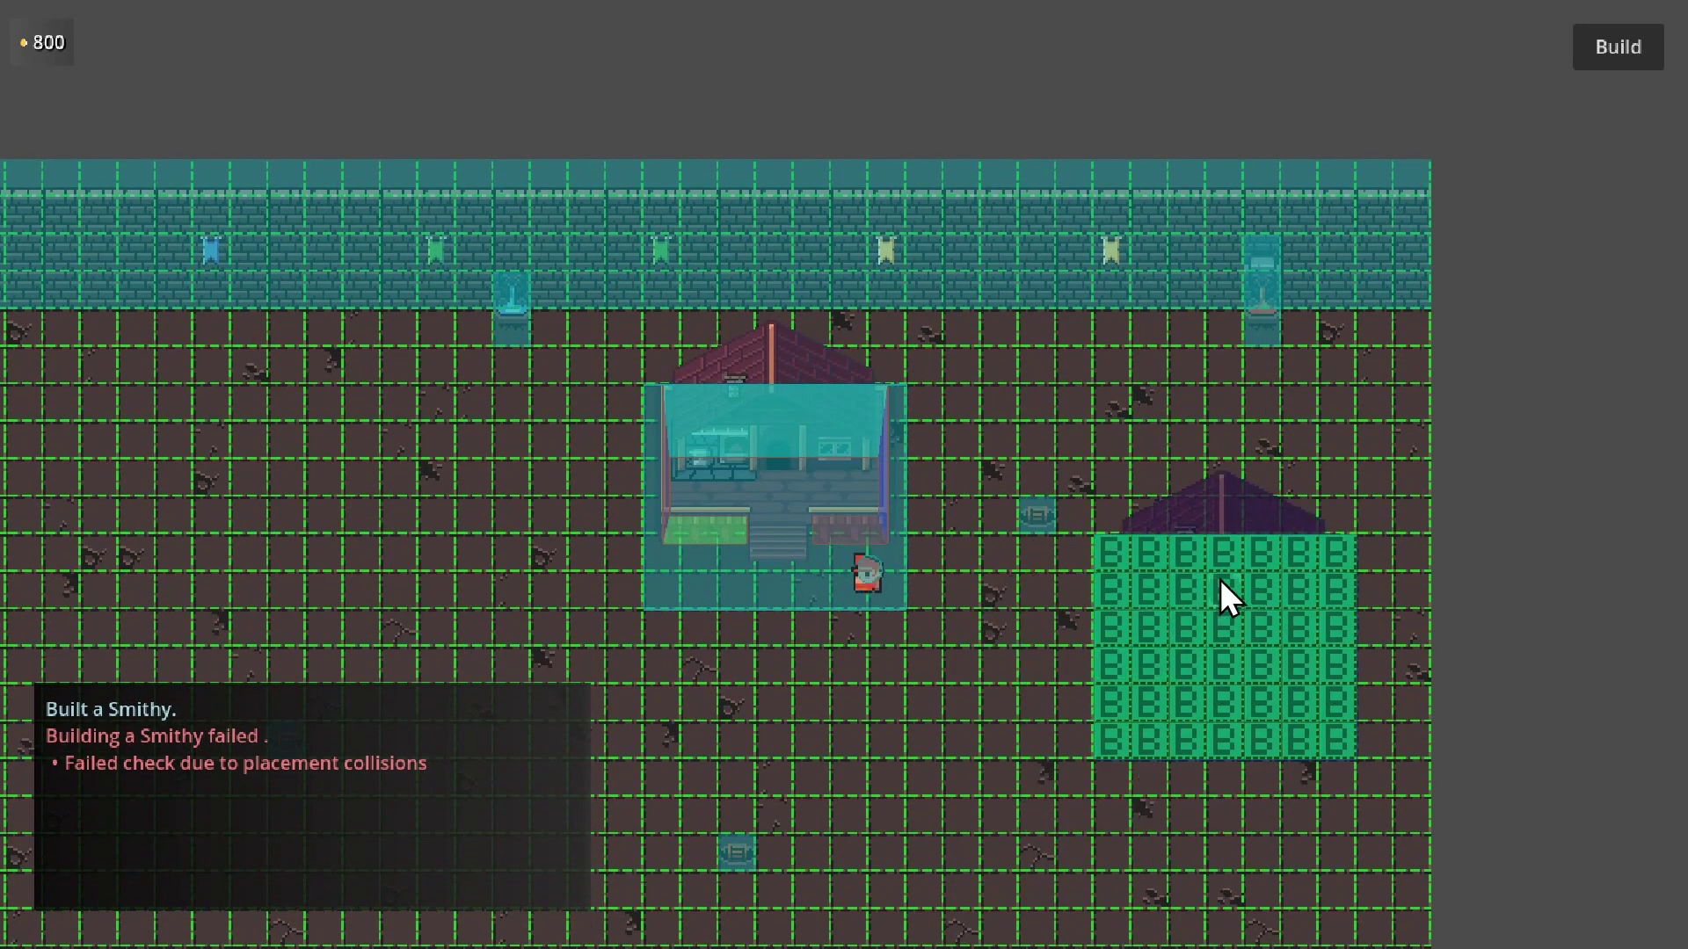
key(a)
click(973, 636)
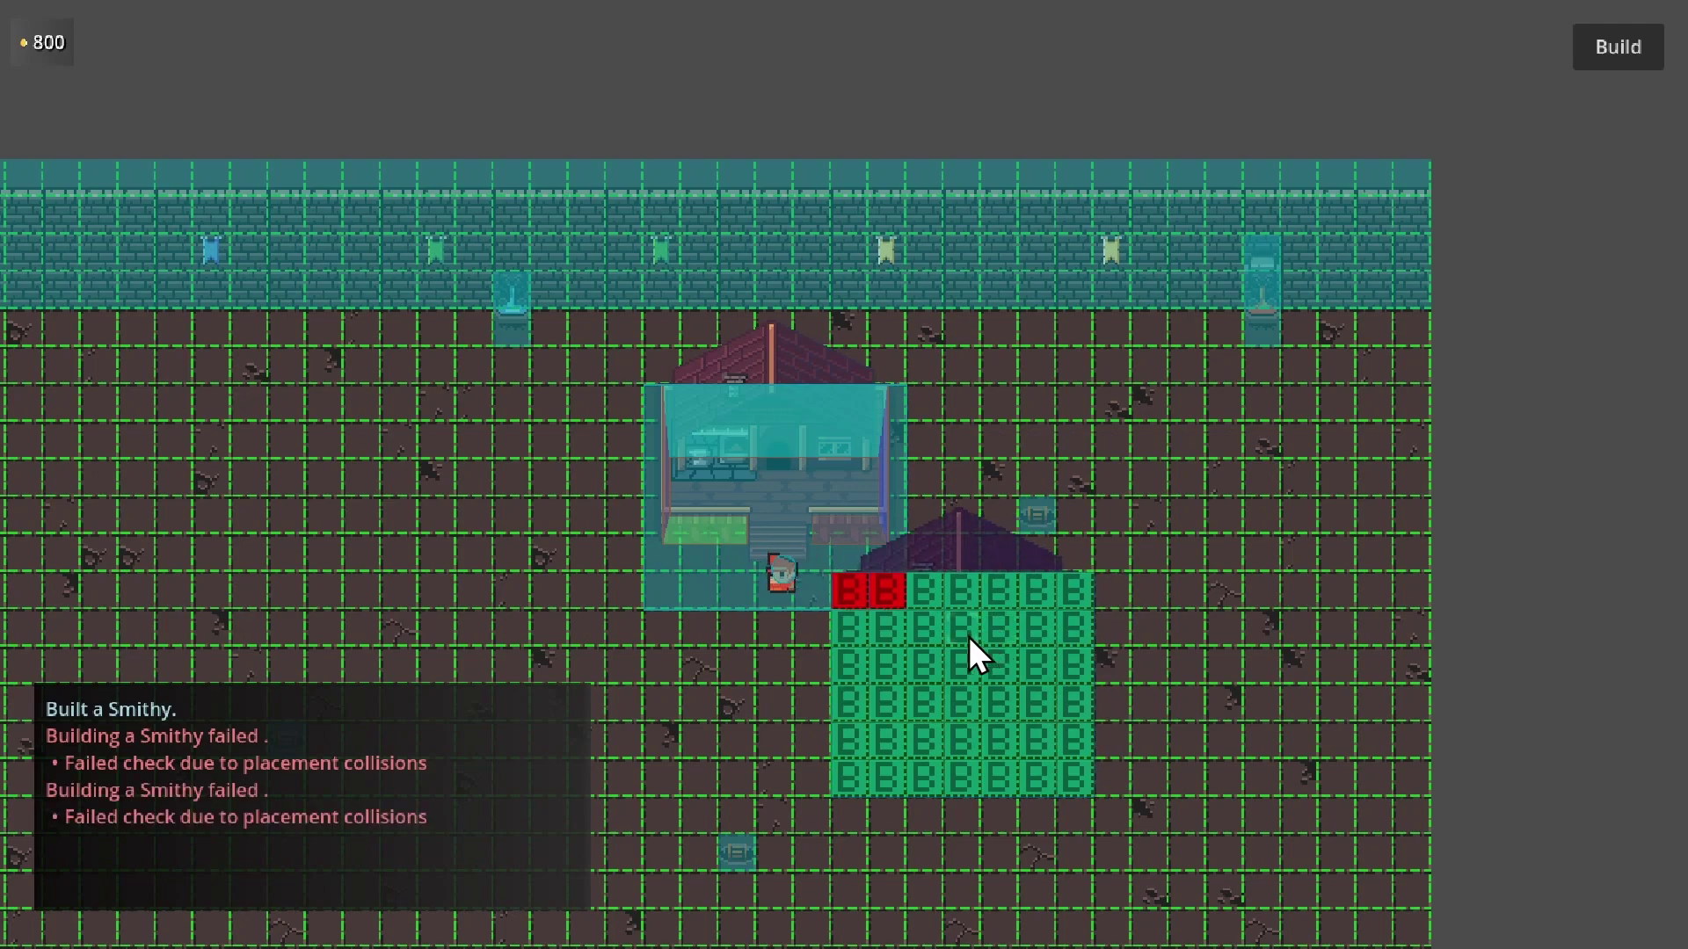
click(1587, 61)
Build a Pillar on the map beside the barrel.
click(1406, 408)
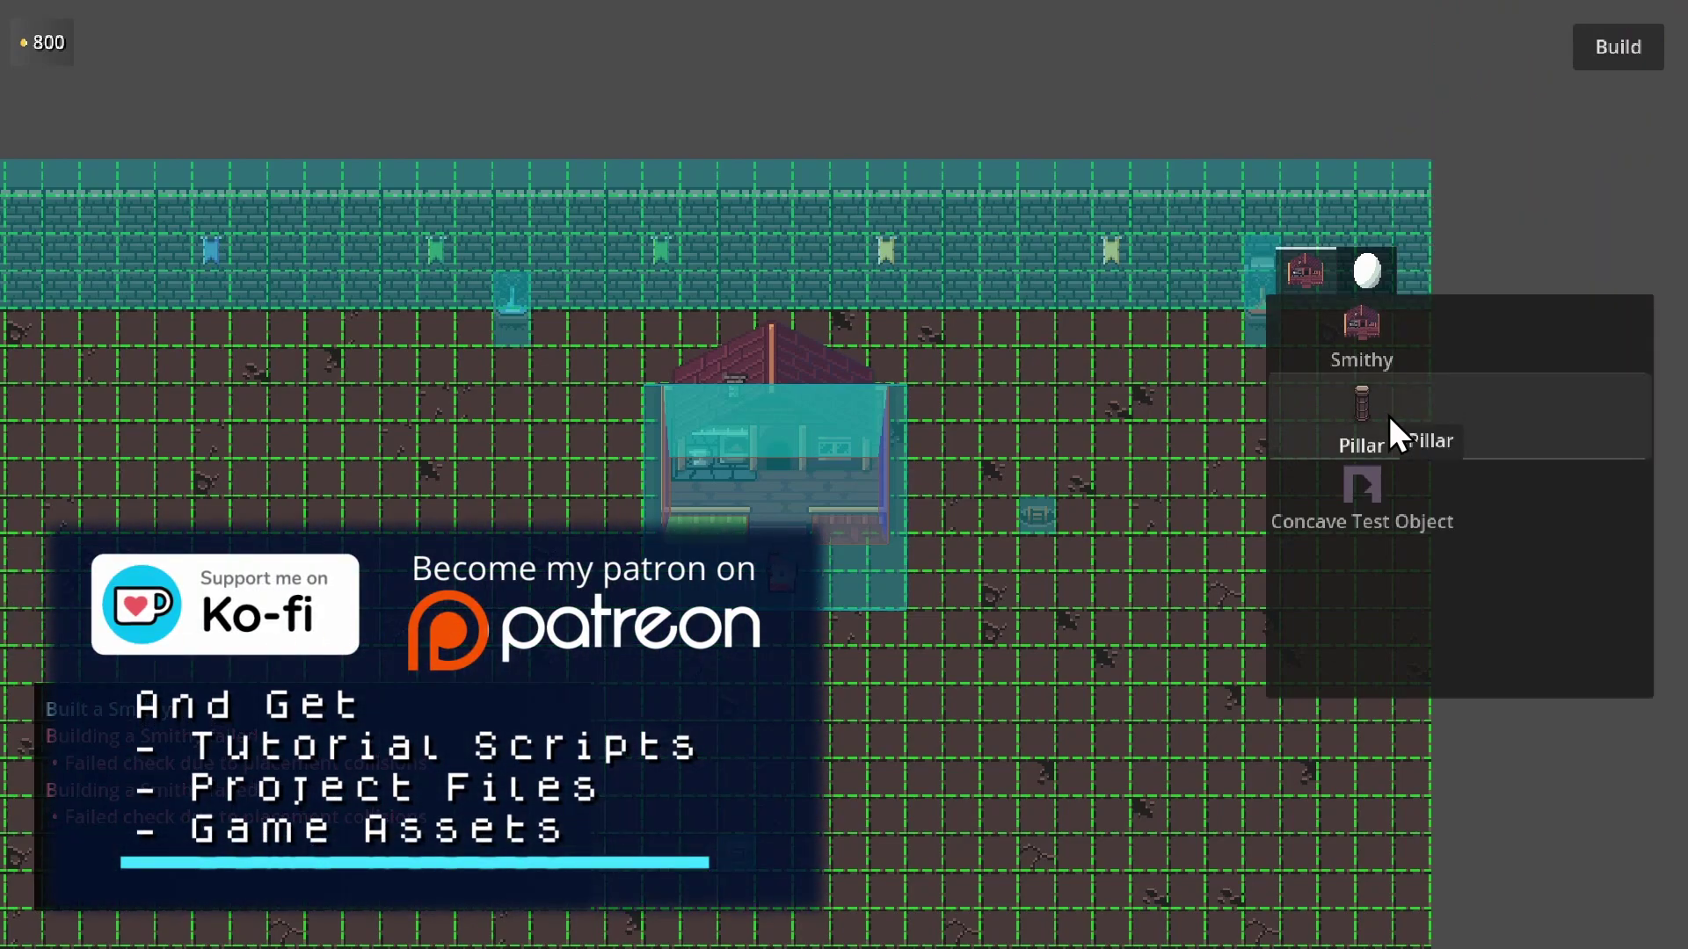
click(1389, 415)
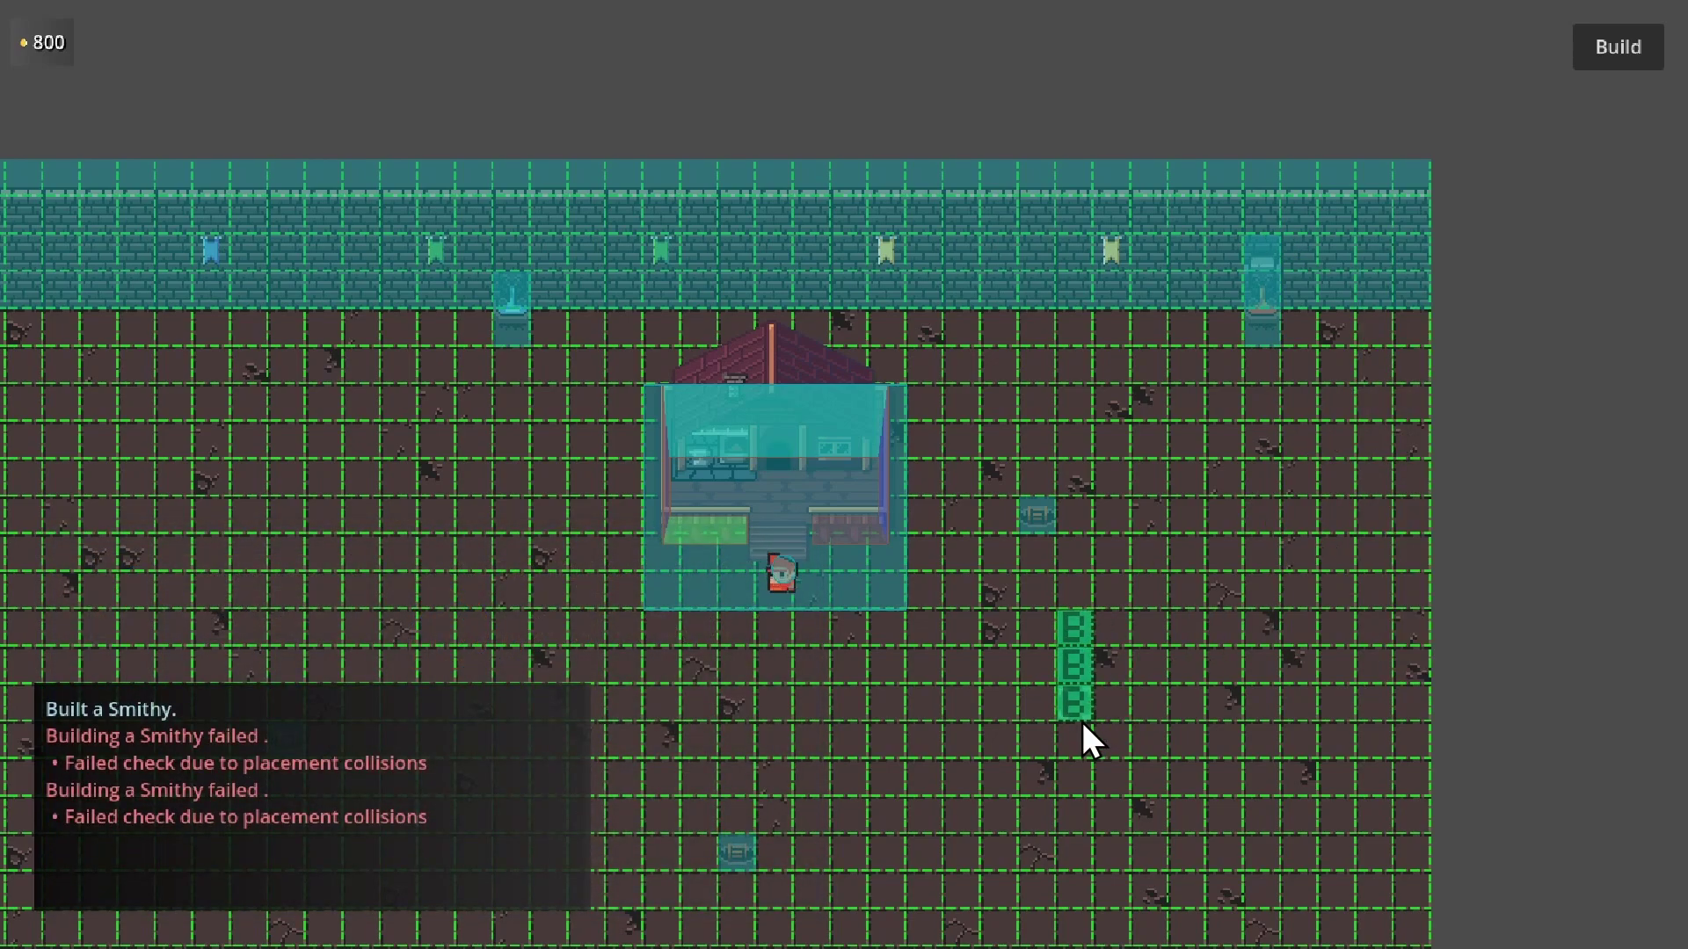
click(1083, 723)
Walk the character around the new Pillar and past the barrel.
key(s)
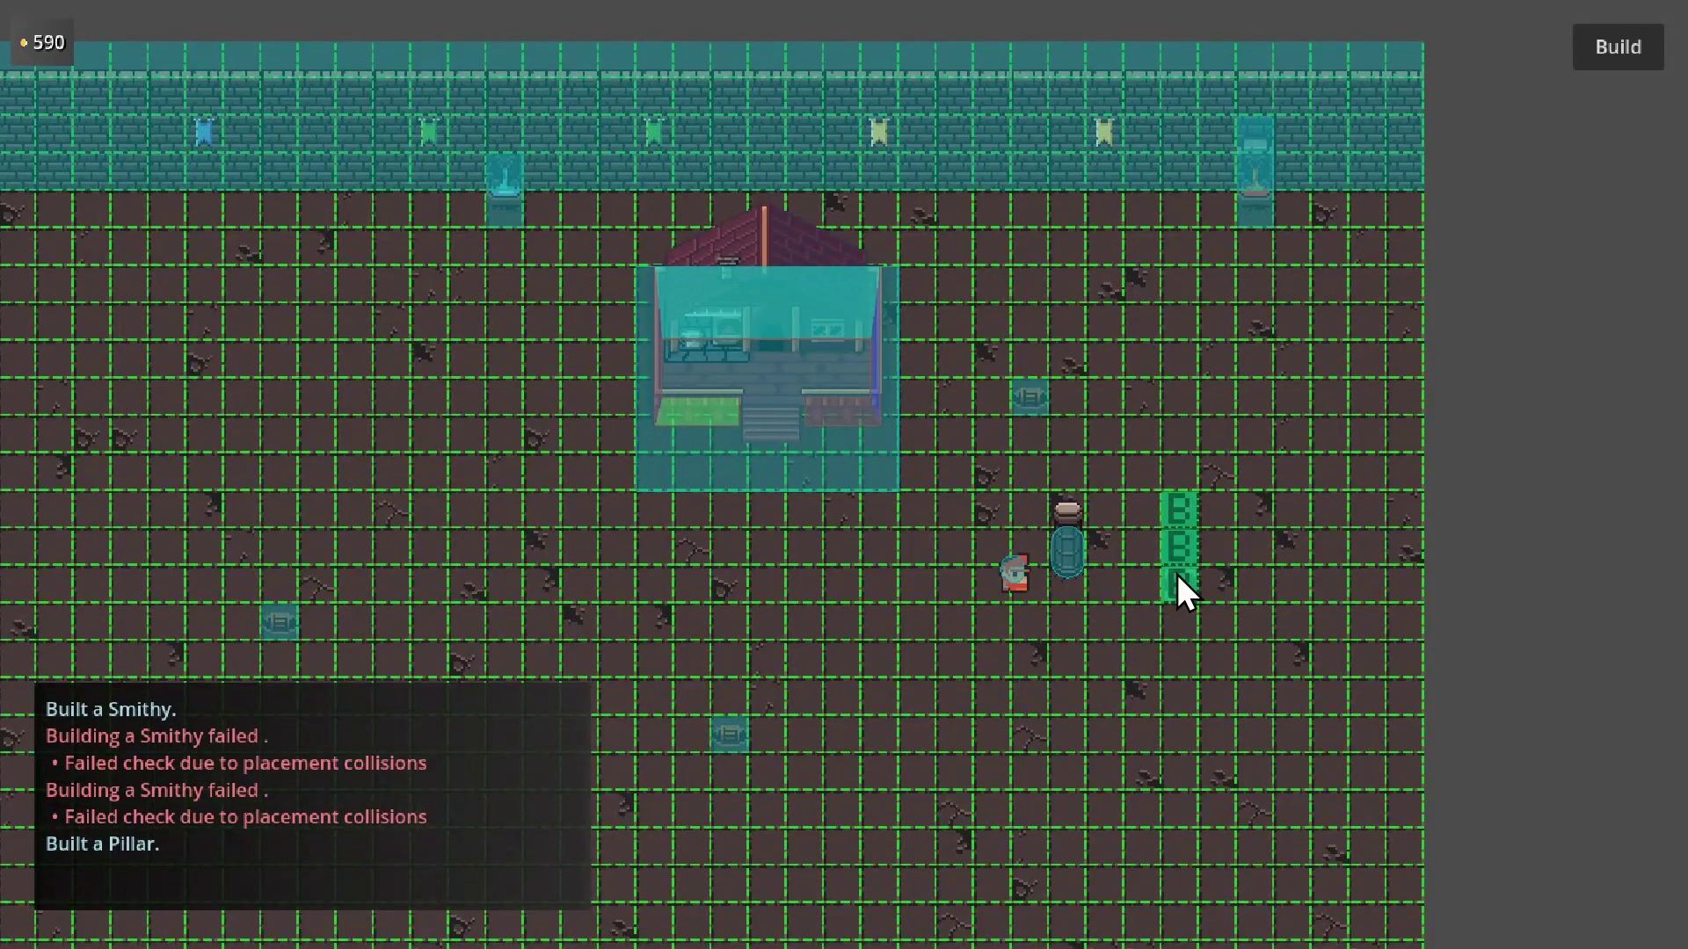
key(w)
key(d)
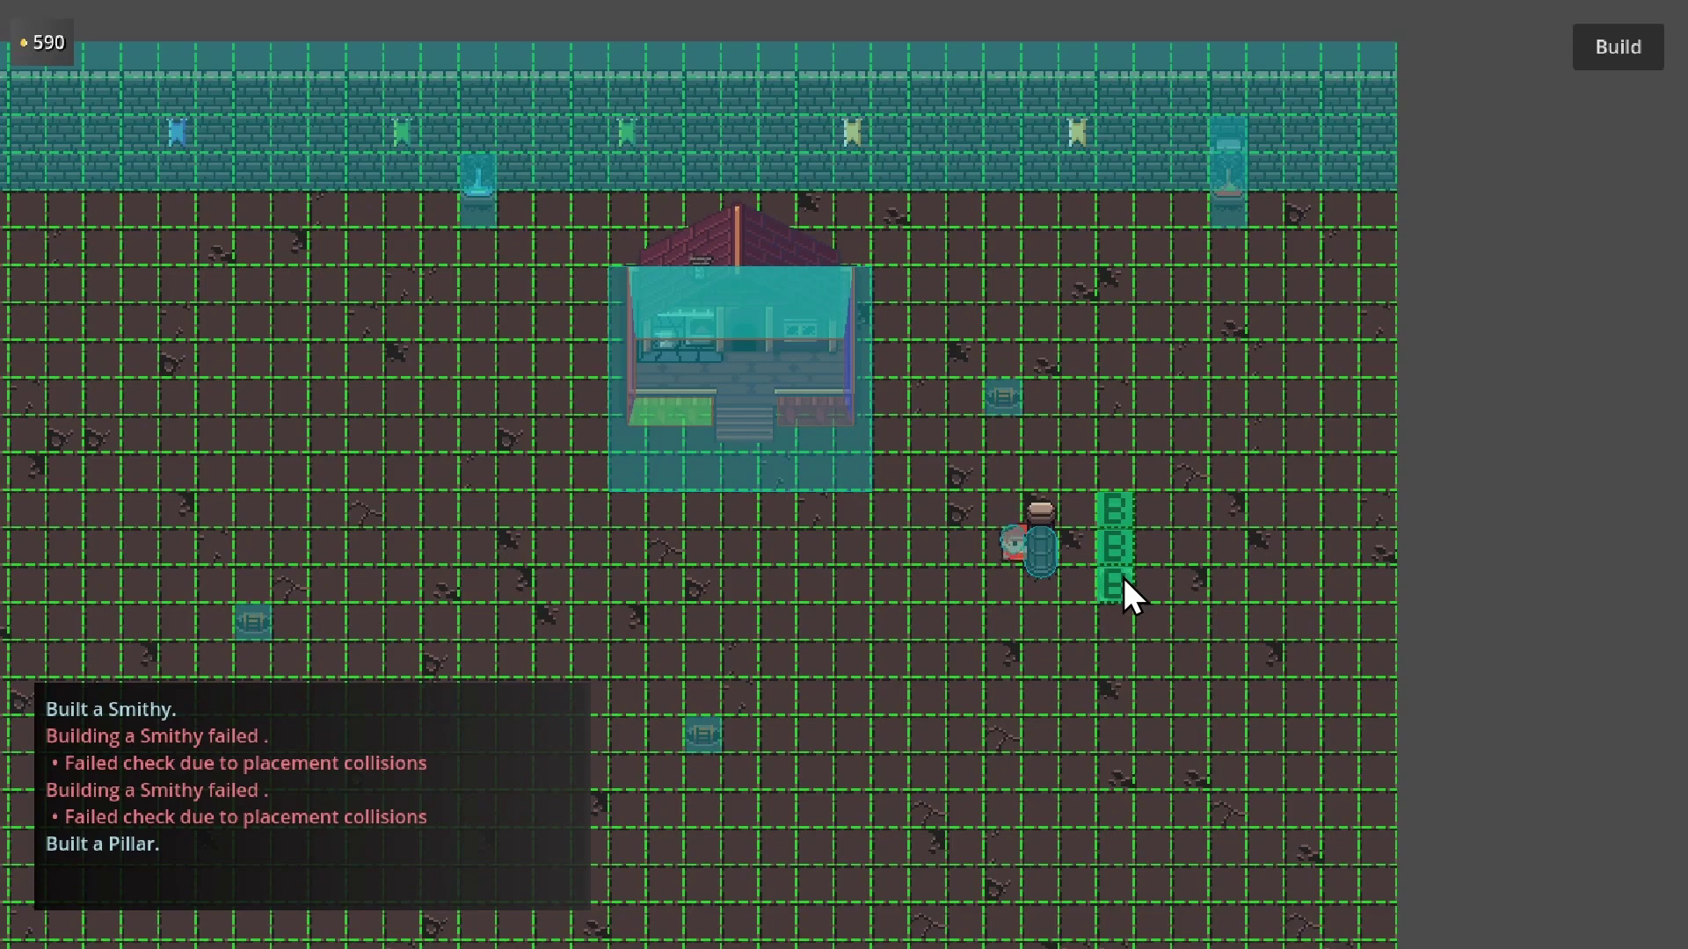
key(d)
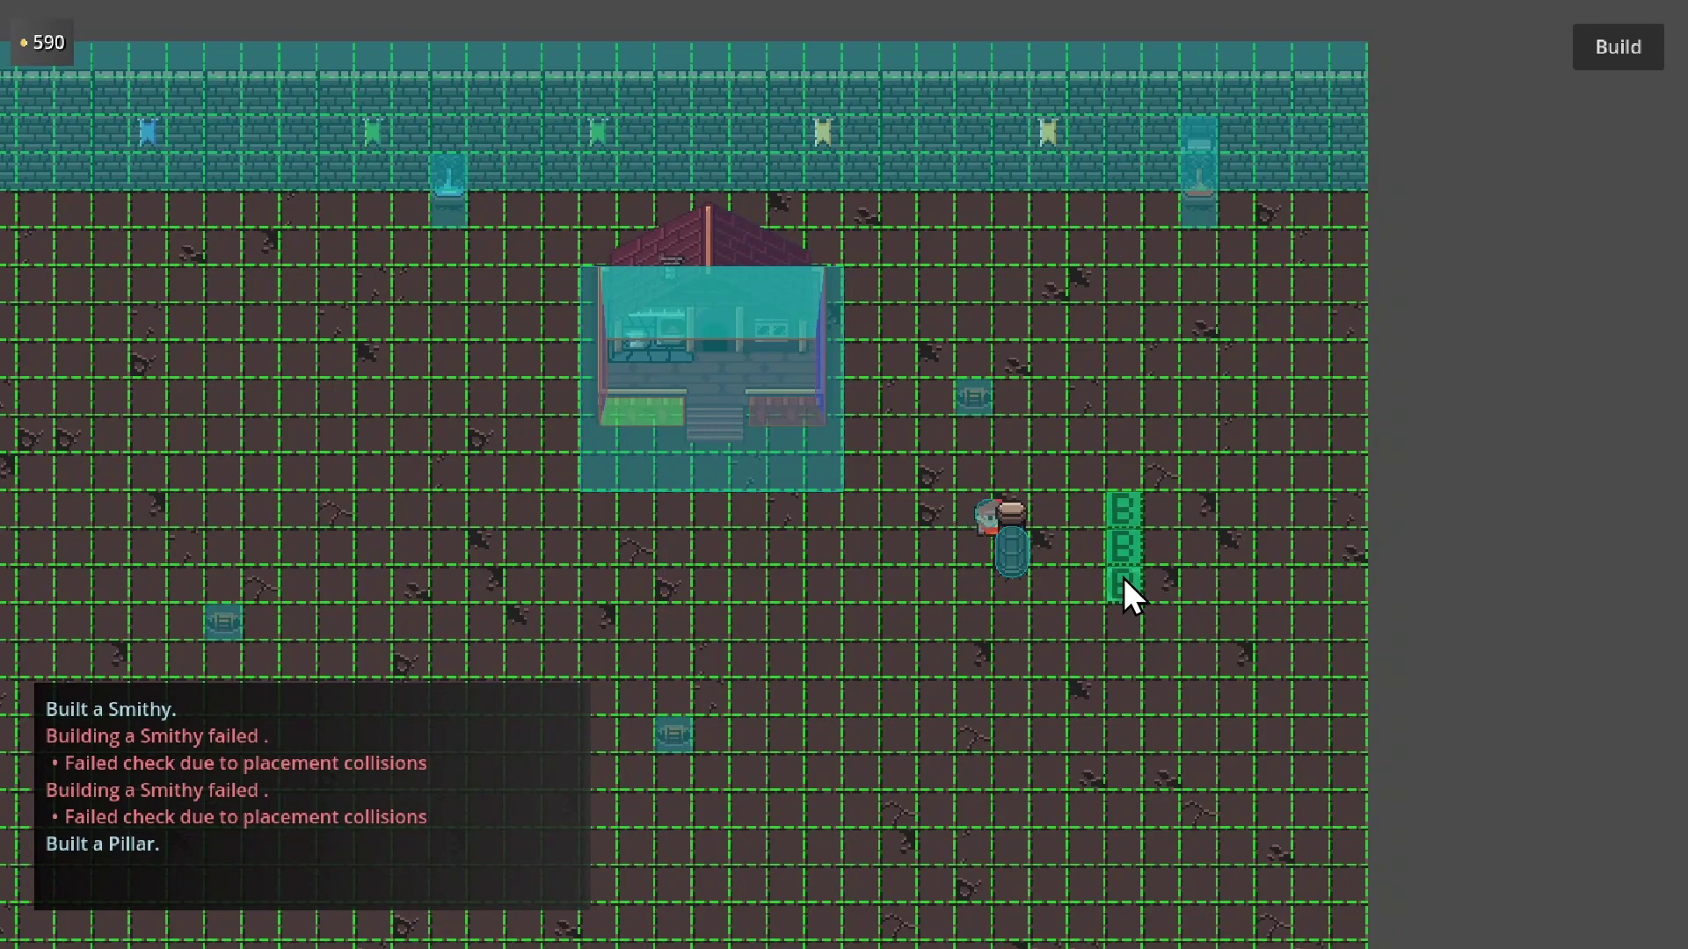
key(s)
key(d)
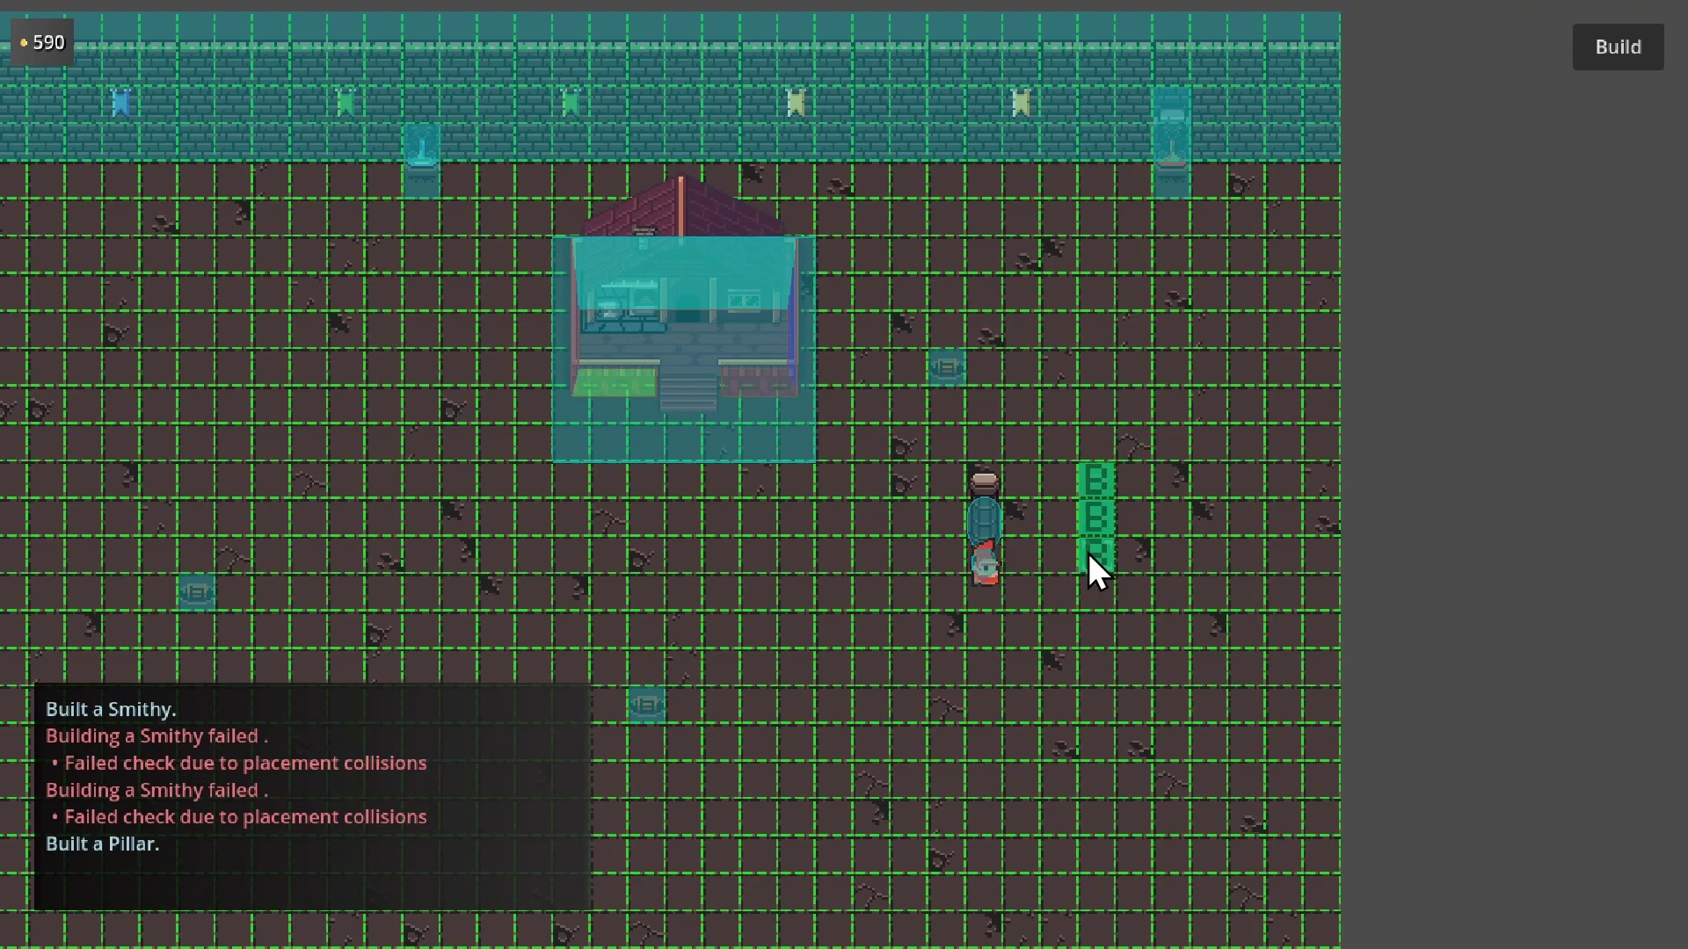
key(a)
key(s)
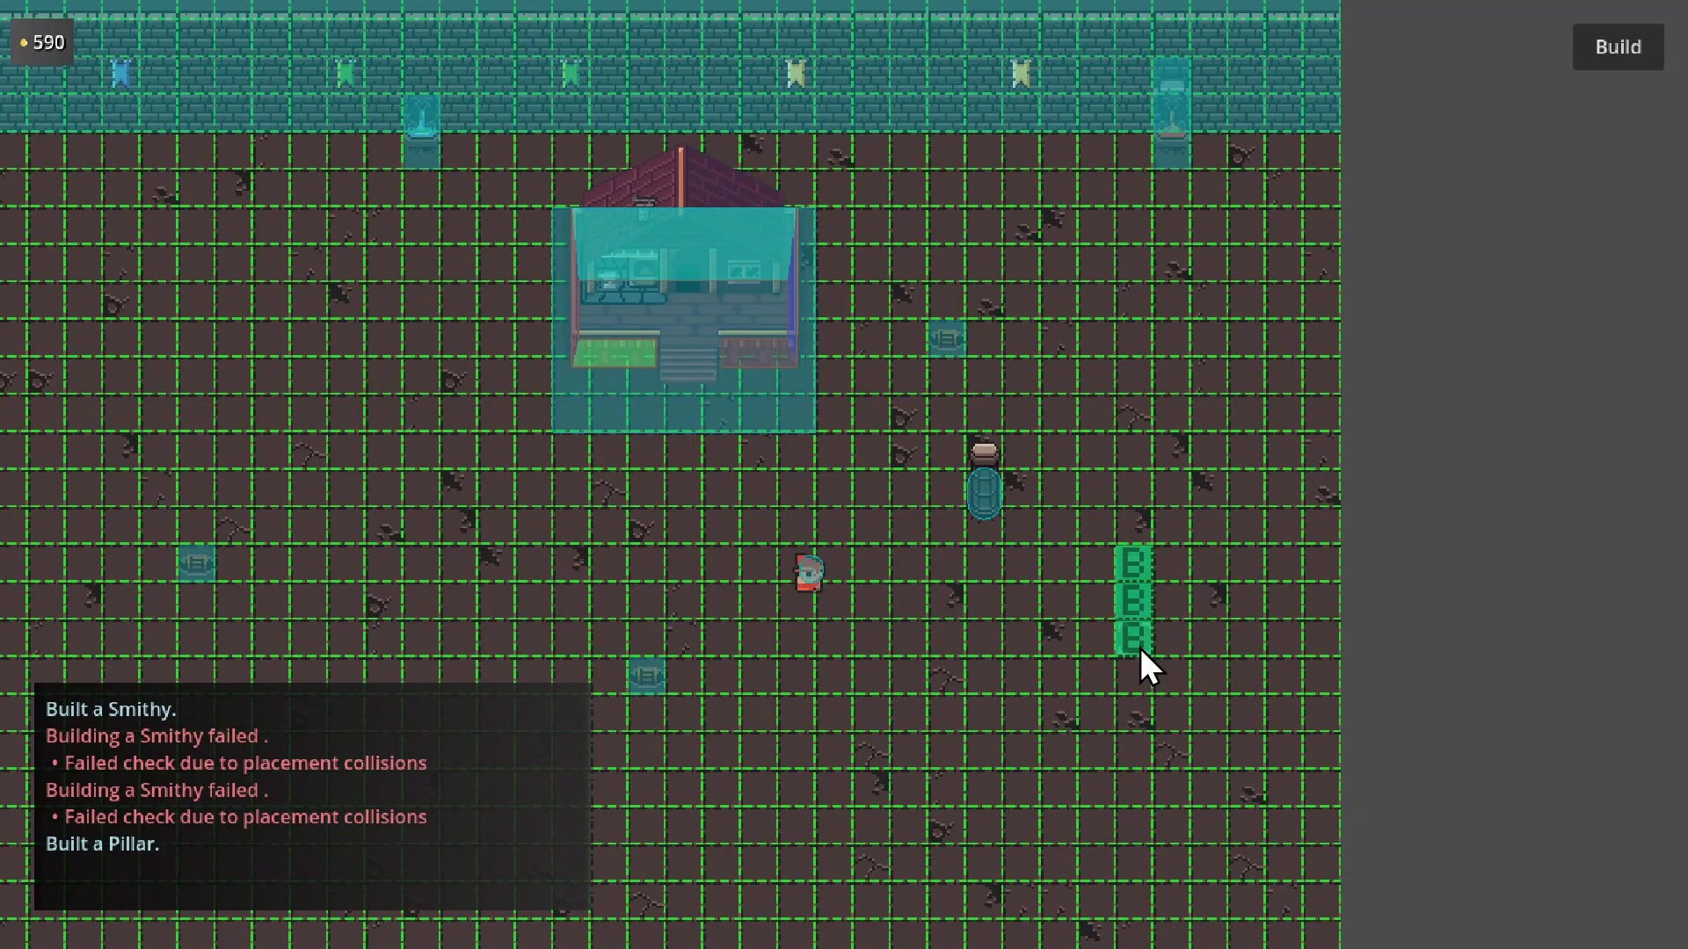
Place a Concave Test Object on the map south-east of the Smithy.
key(a)
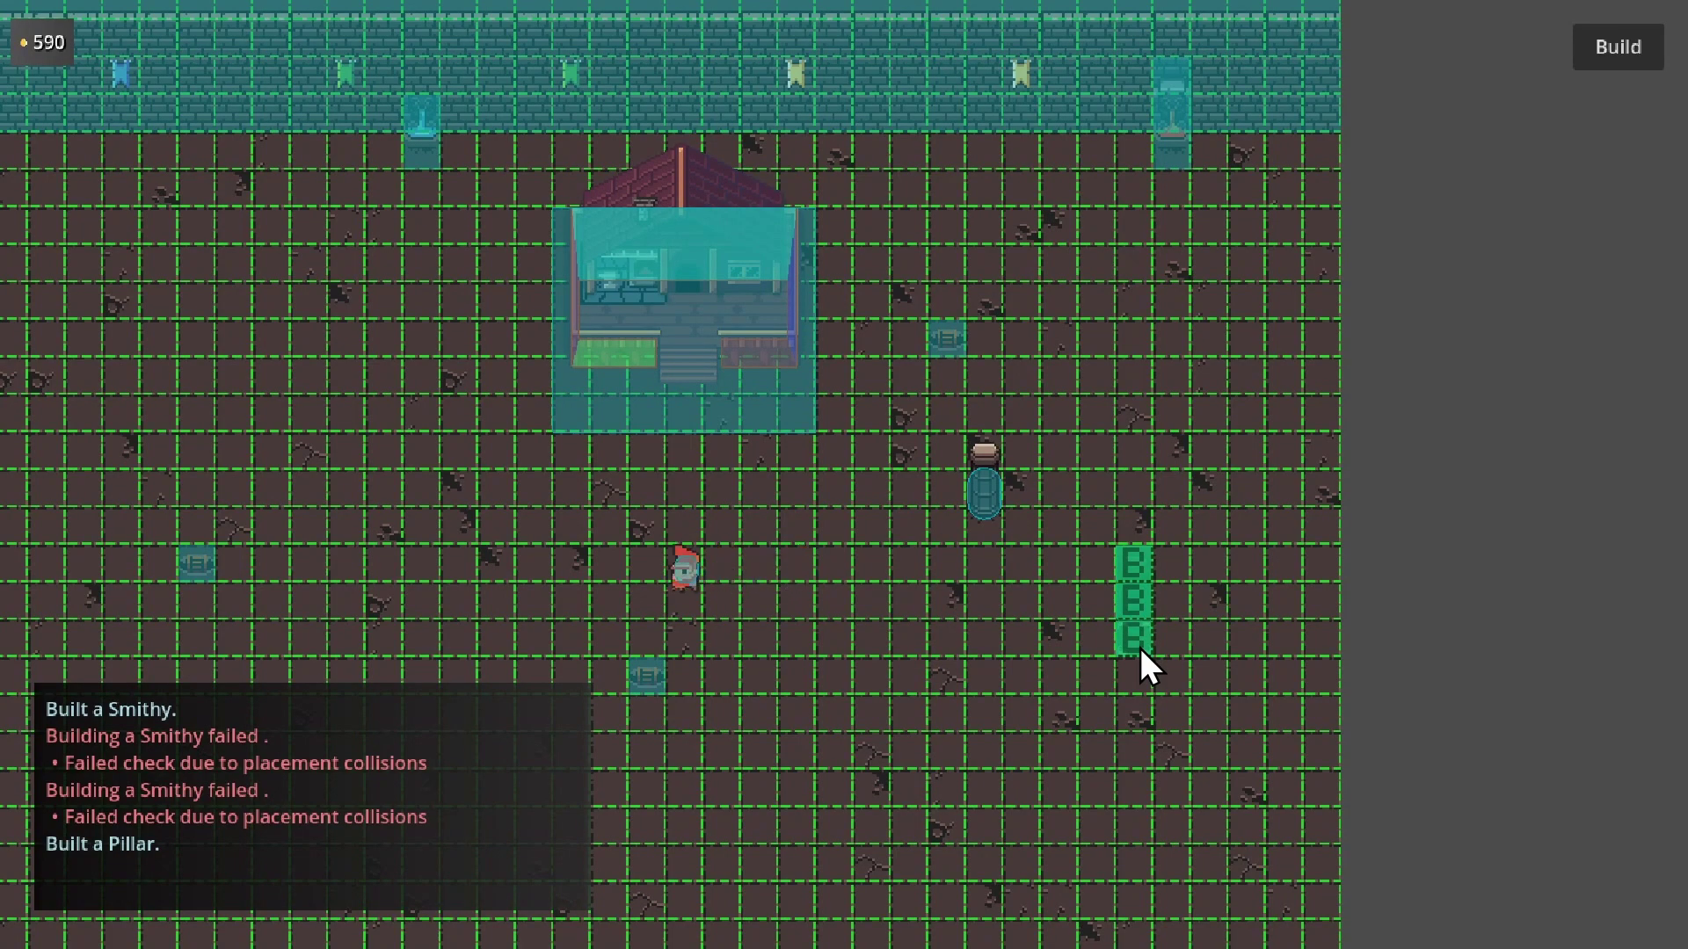
key(b)
click(1392, 508)
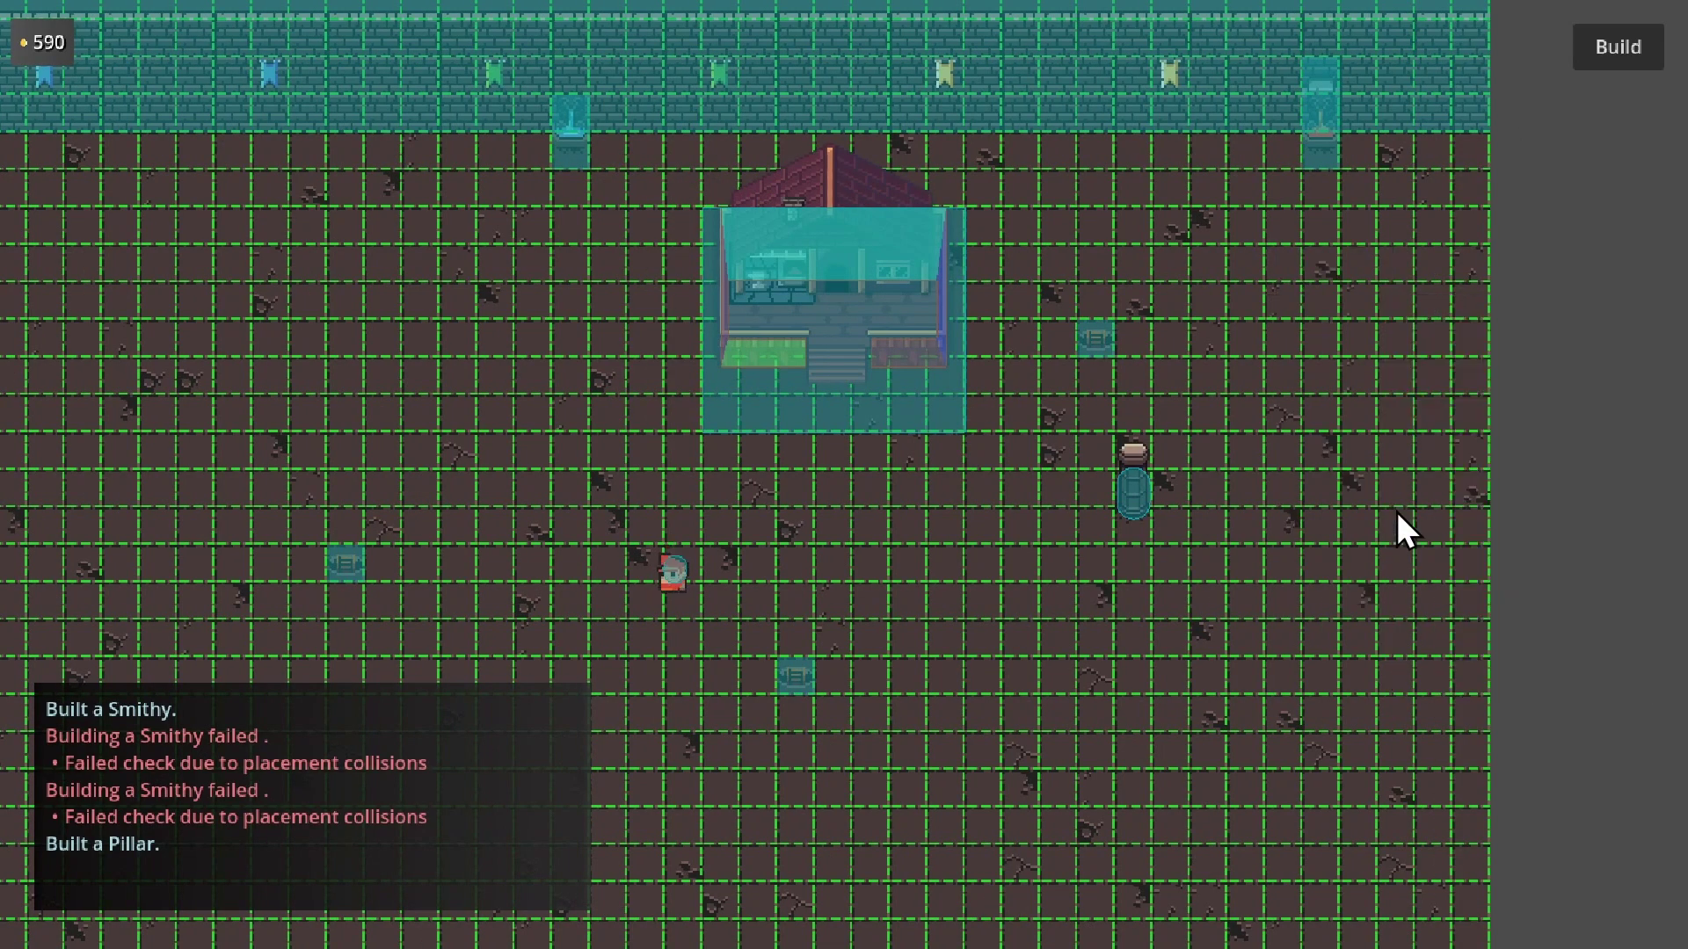
click(977, 665)
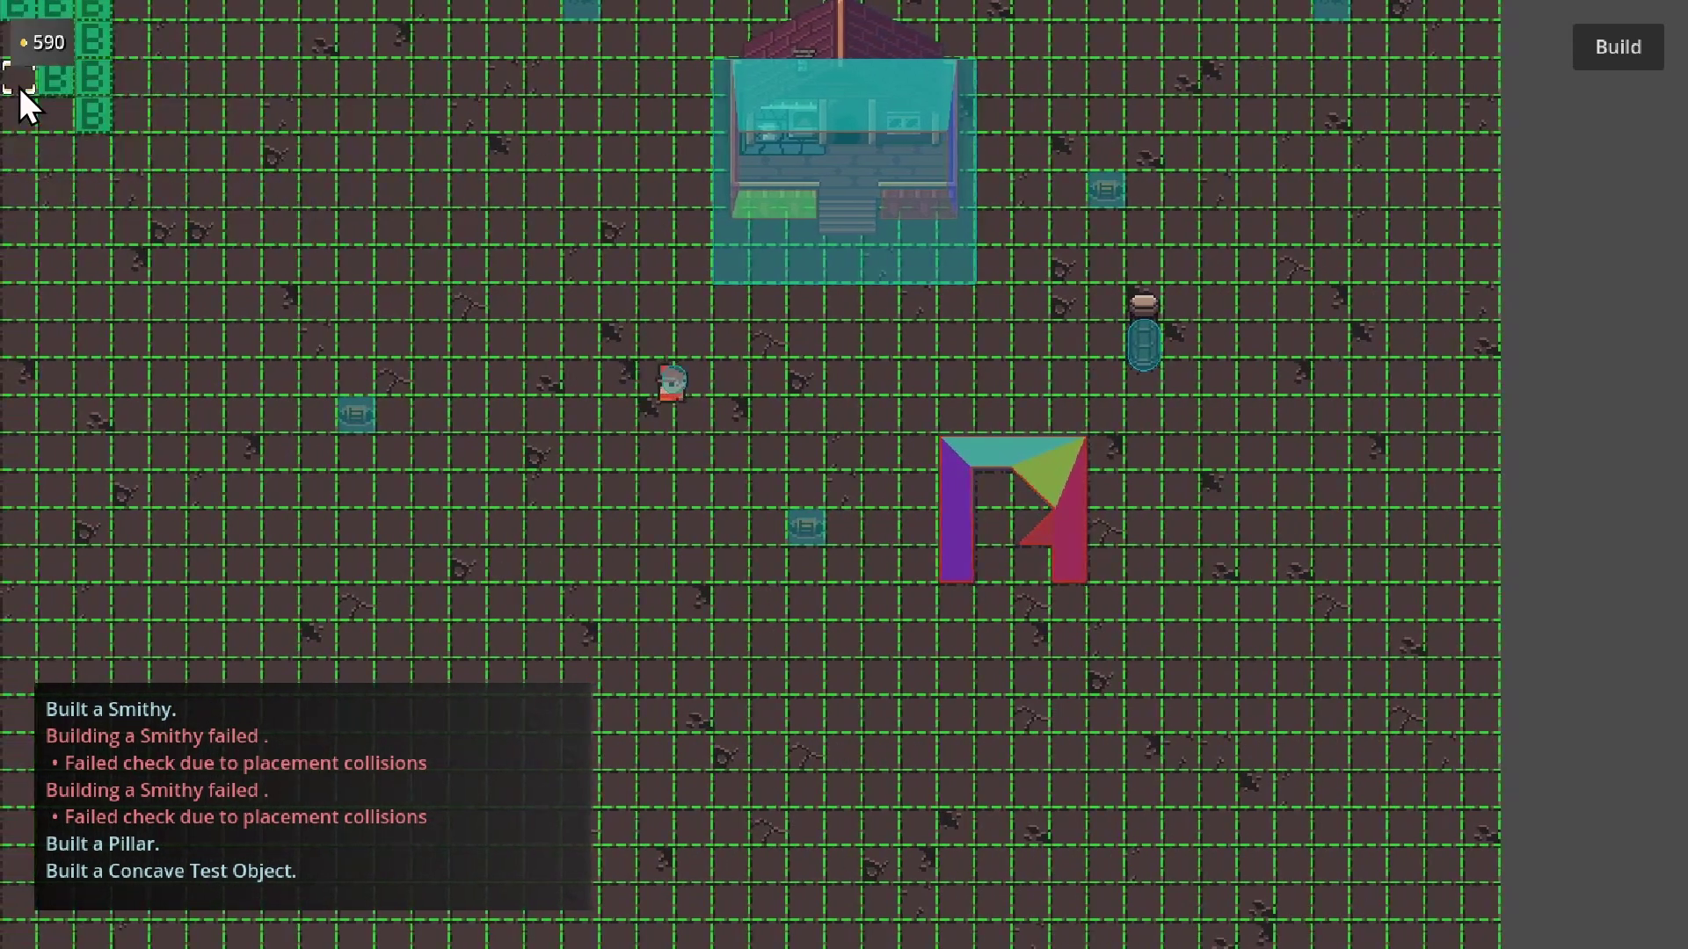
Cancel the current placement and place a second Smithy from the build list.
right_click(19, 87)
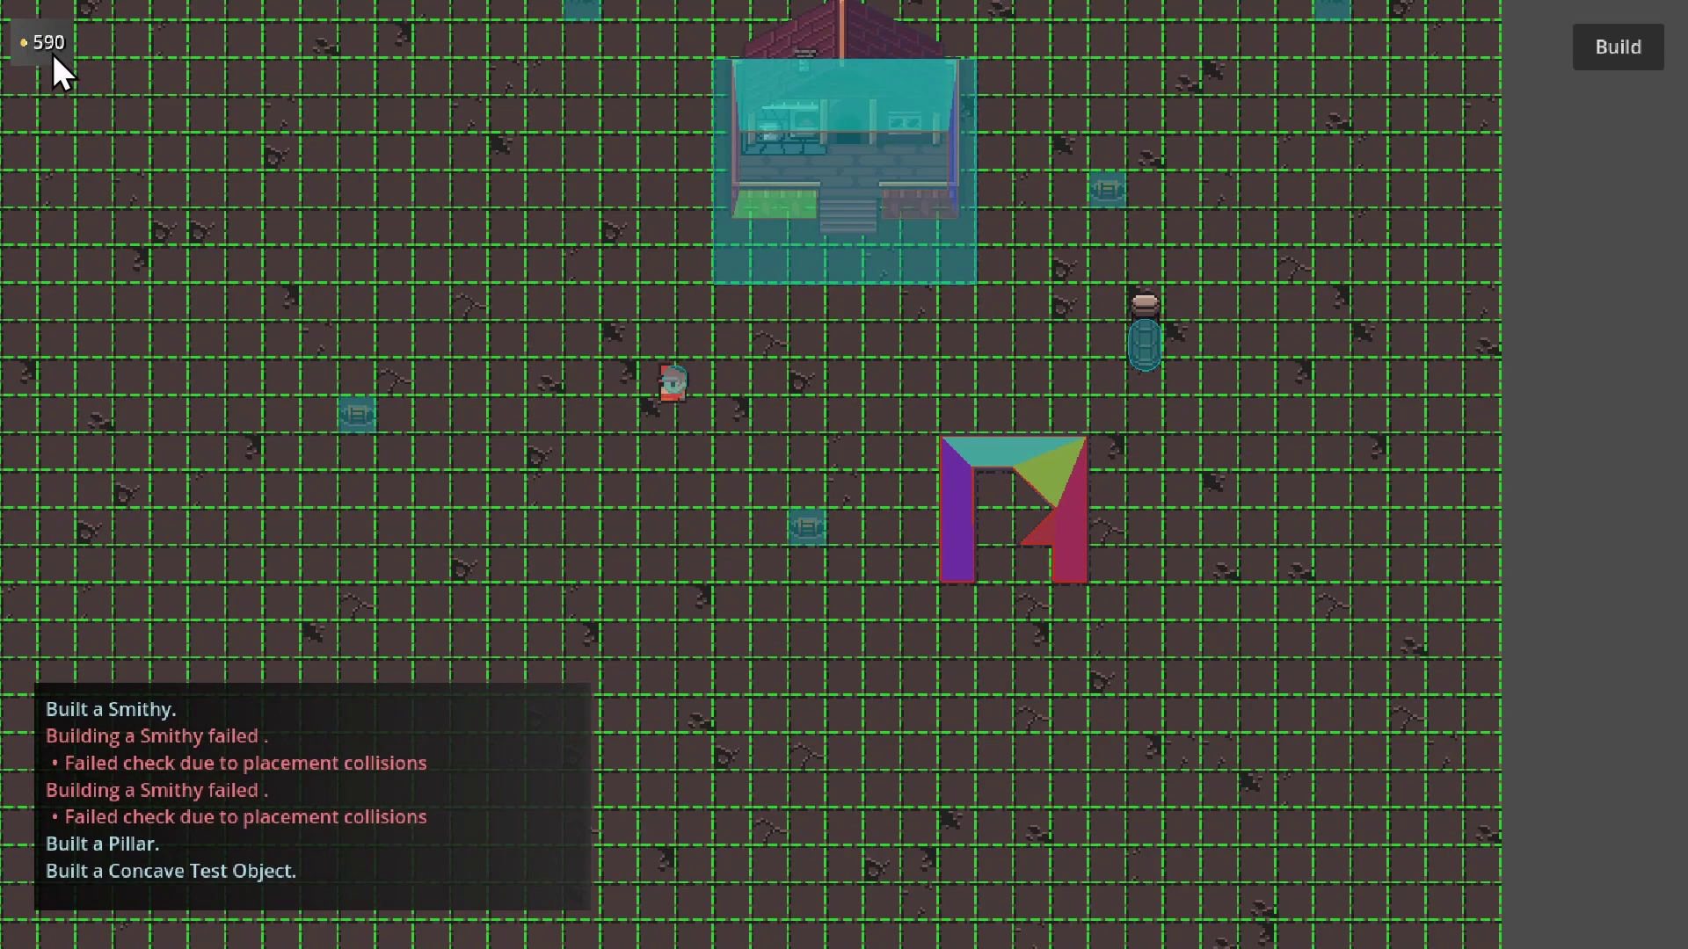
key(b)
key(a)
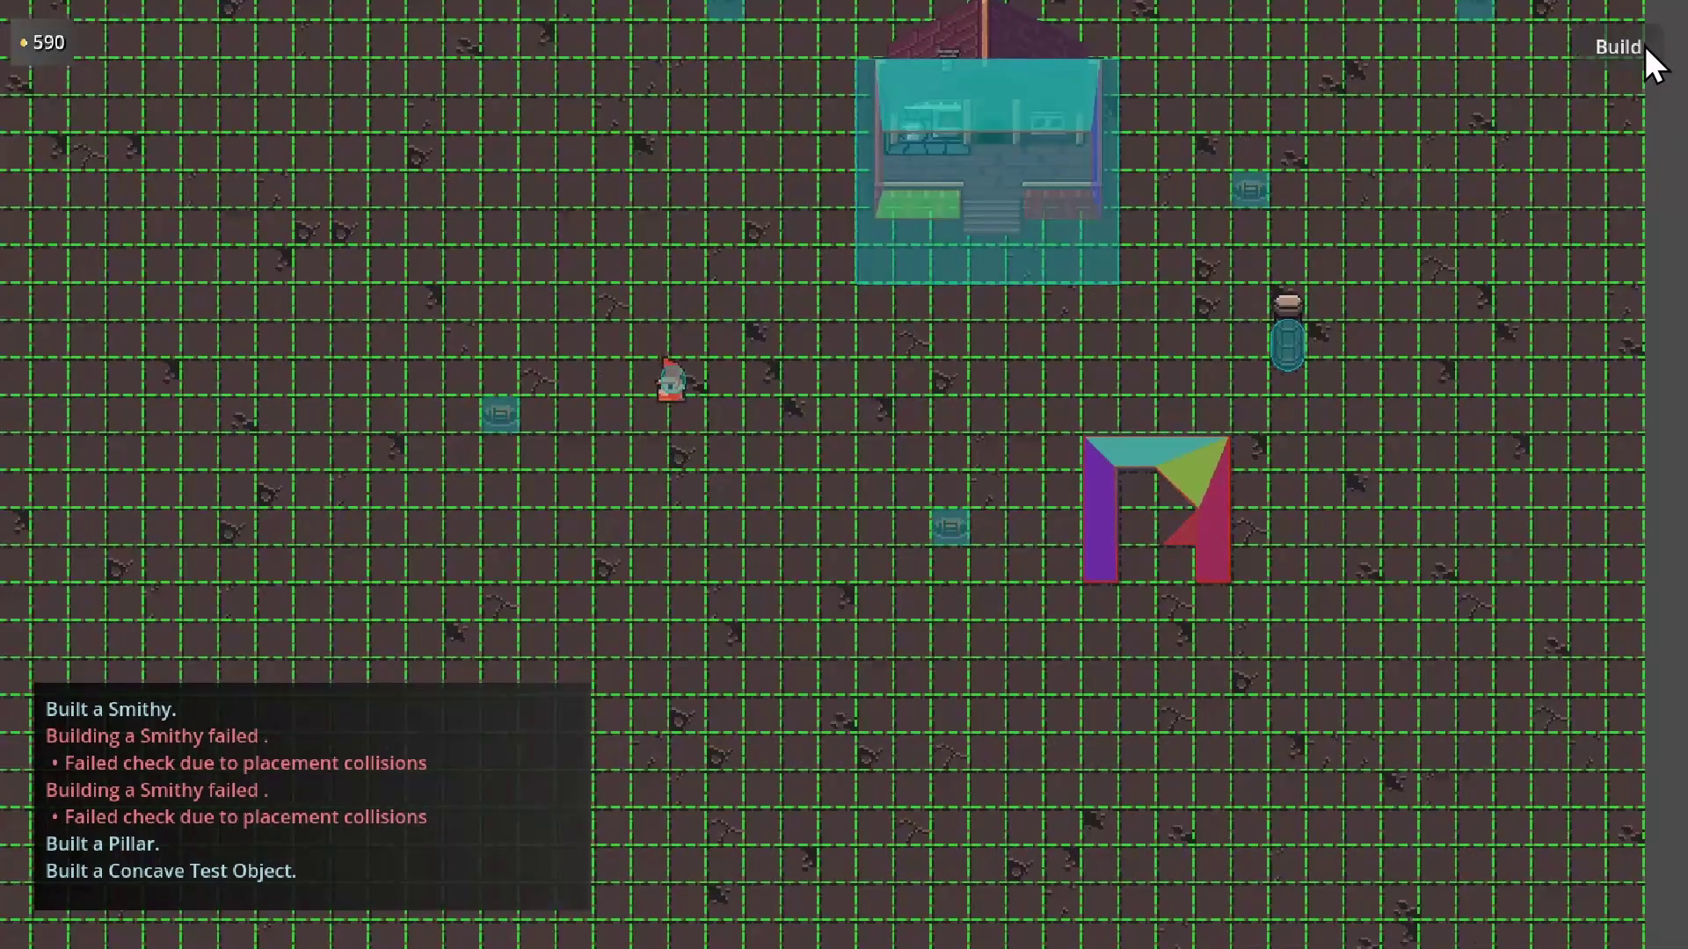
click(1633, 45)
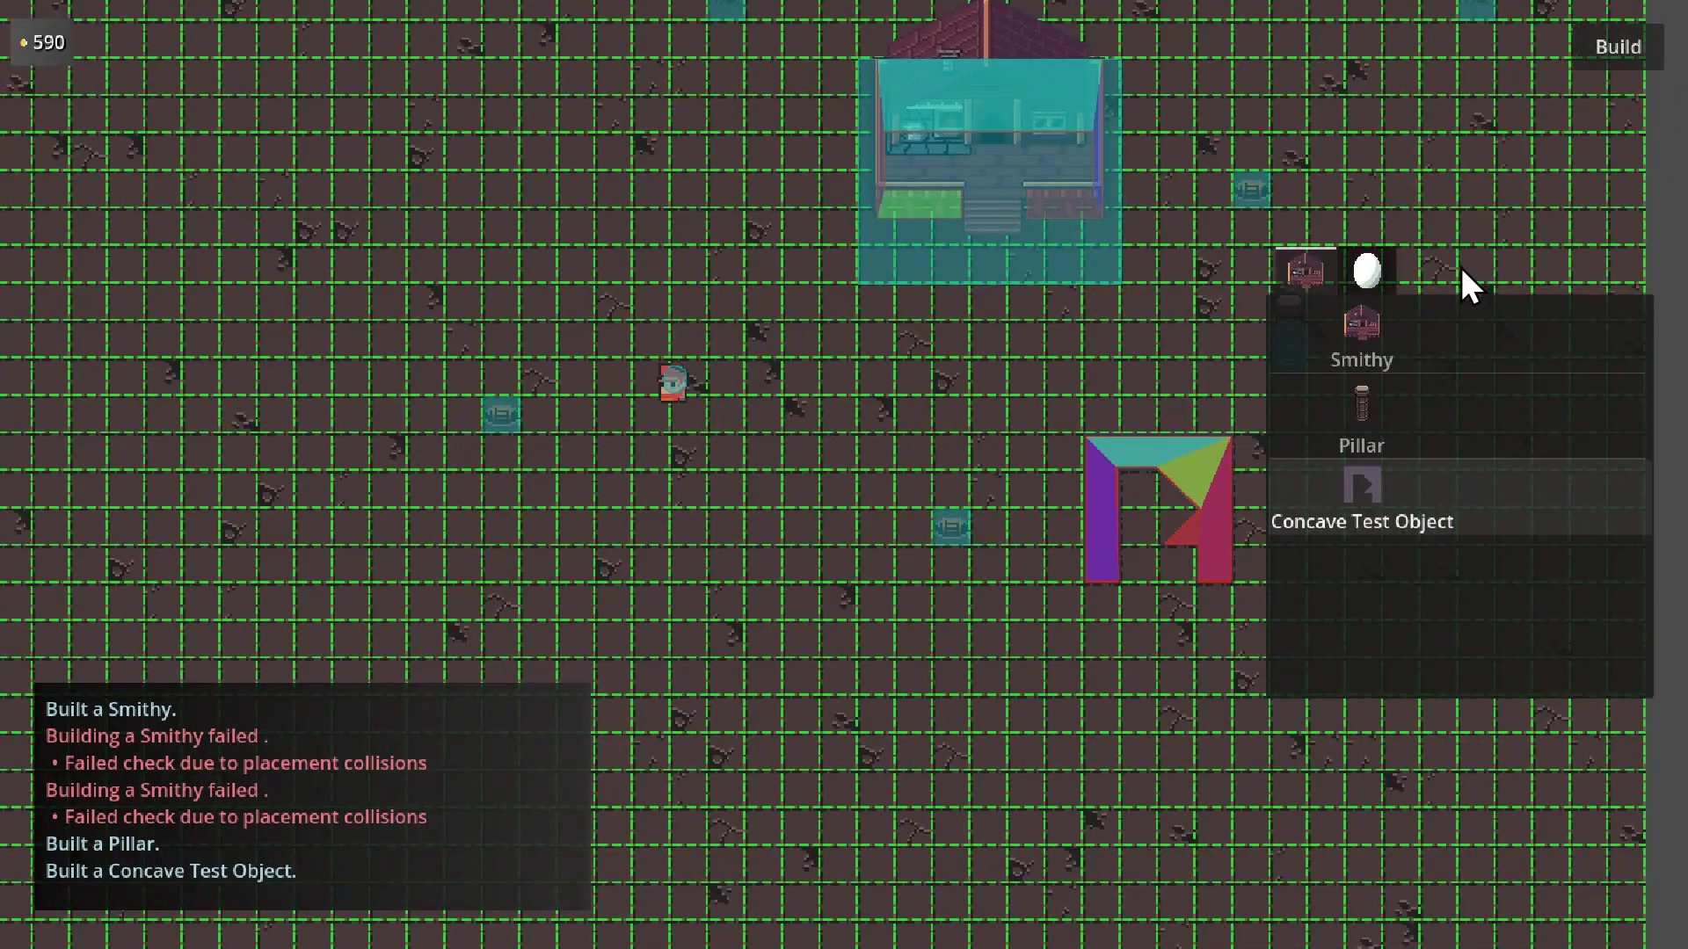
click(1435, 332)
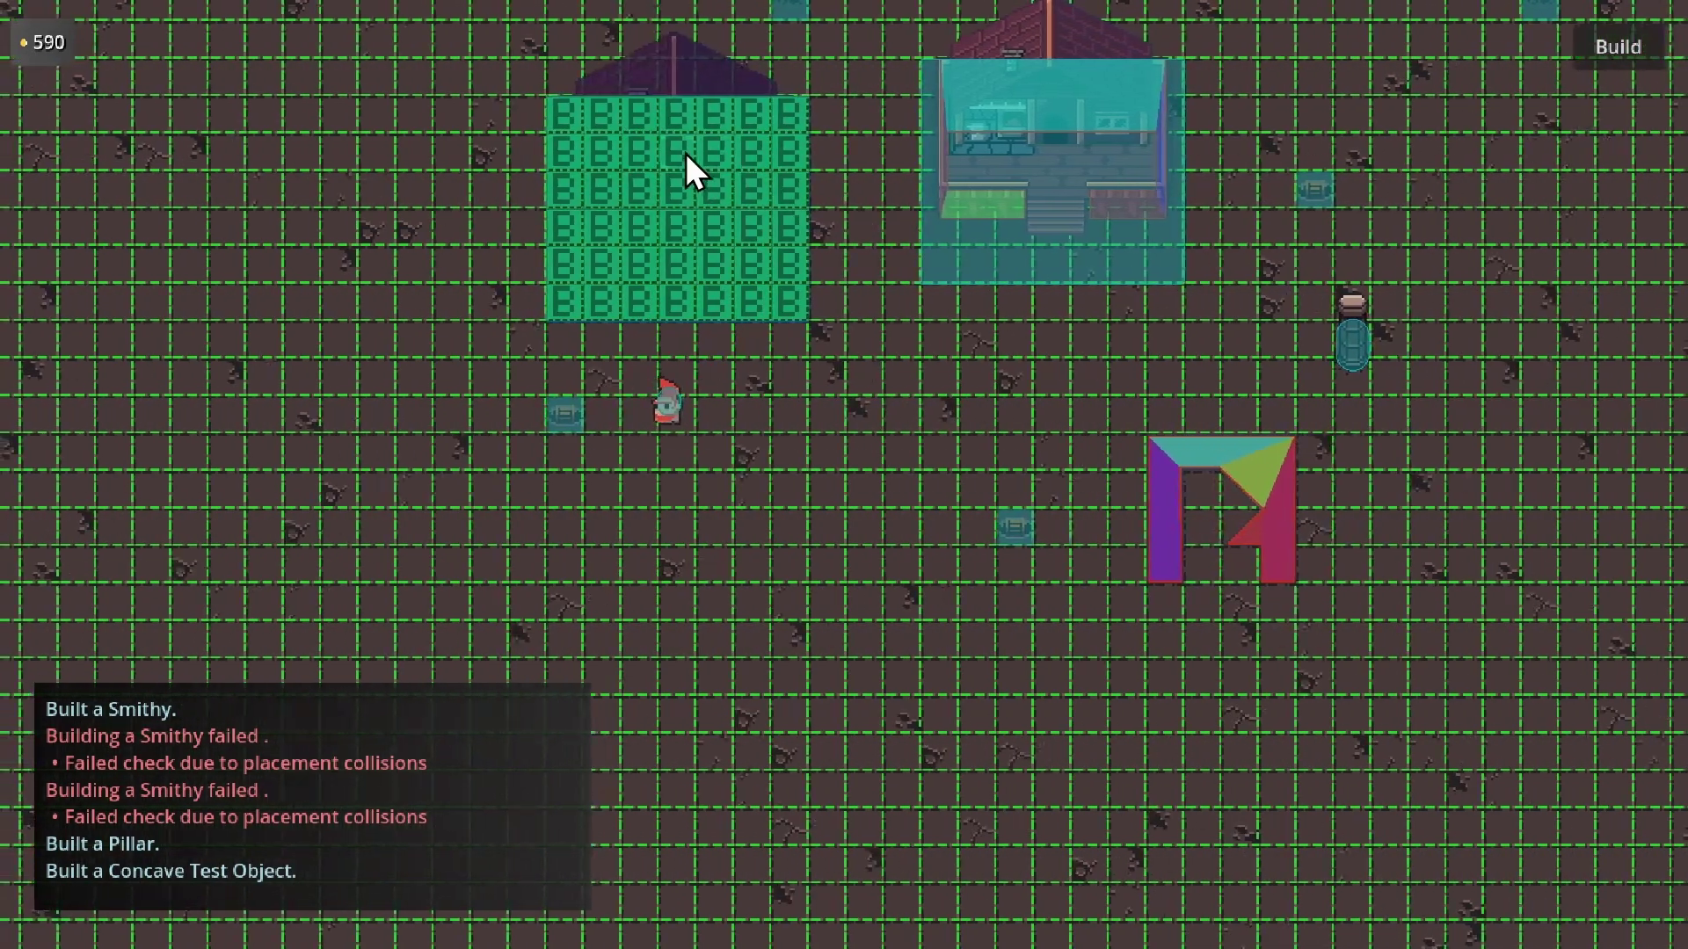
click(685, 156)
Place a third Smithy, then attempt a fourth that fails for lack of gold.
key(a)
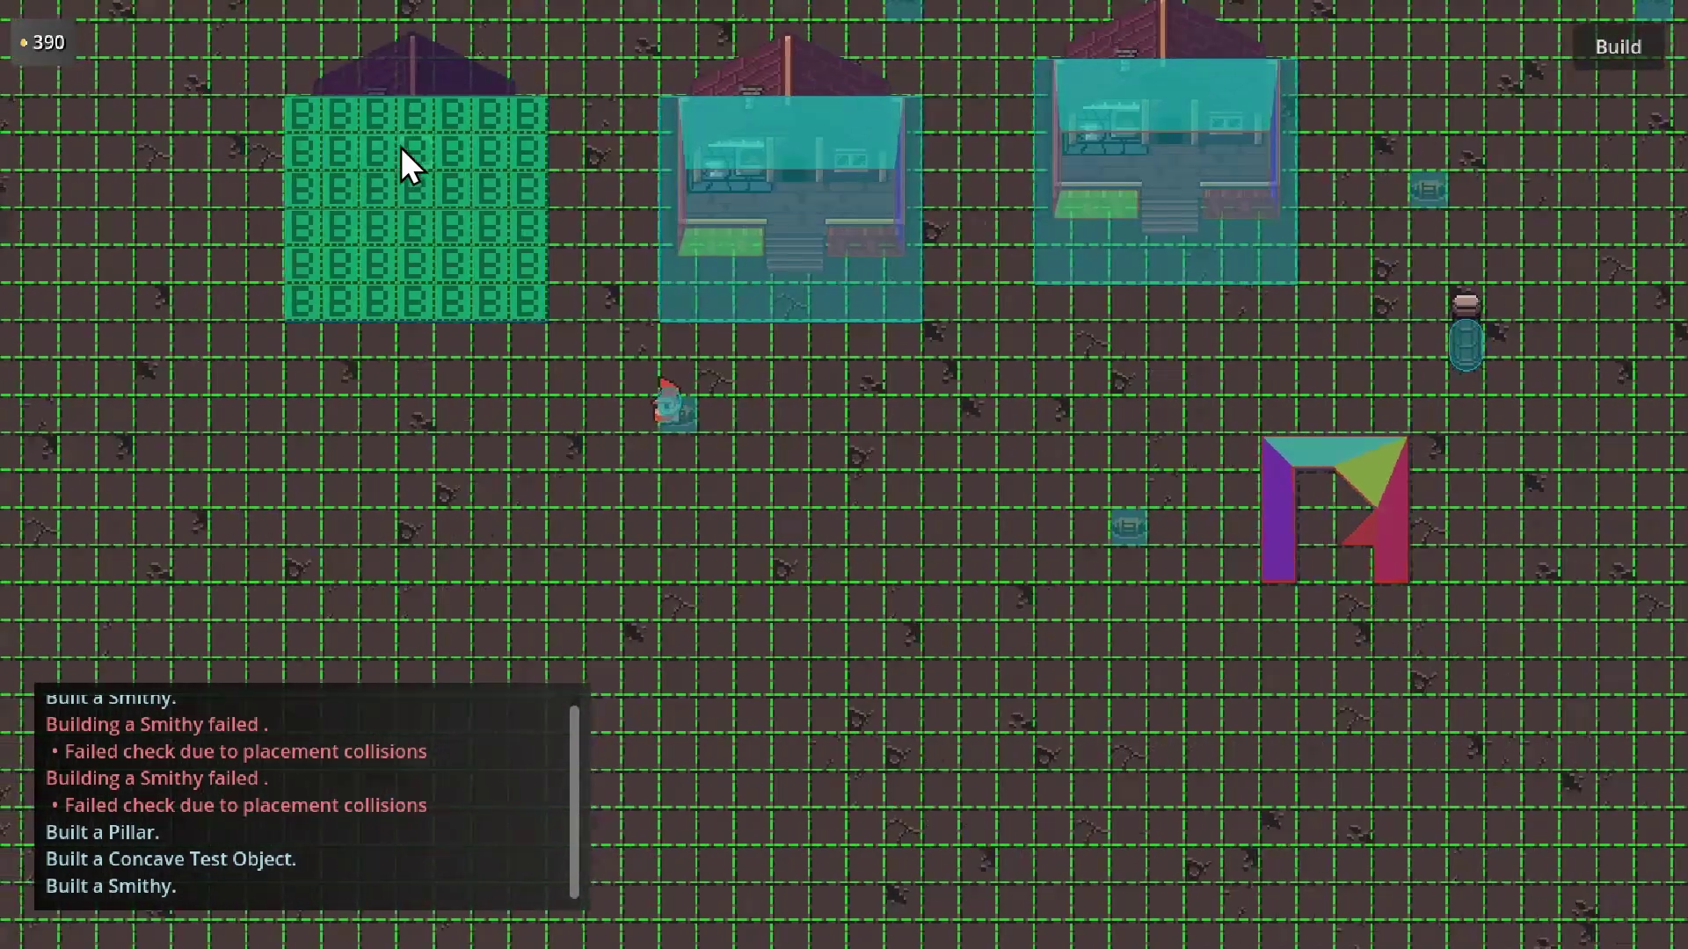
click(402, 155)
key(a)
click(270, 163)
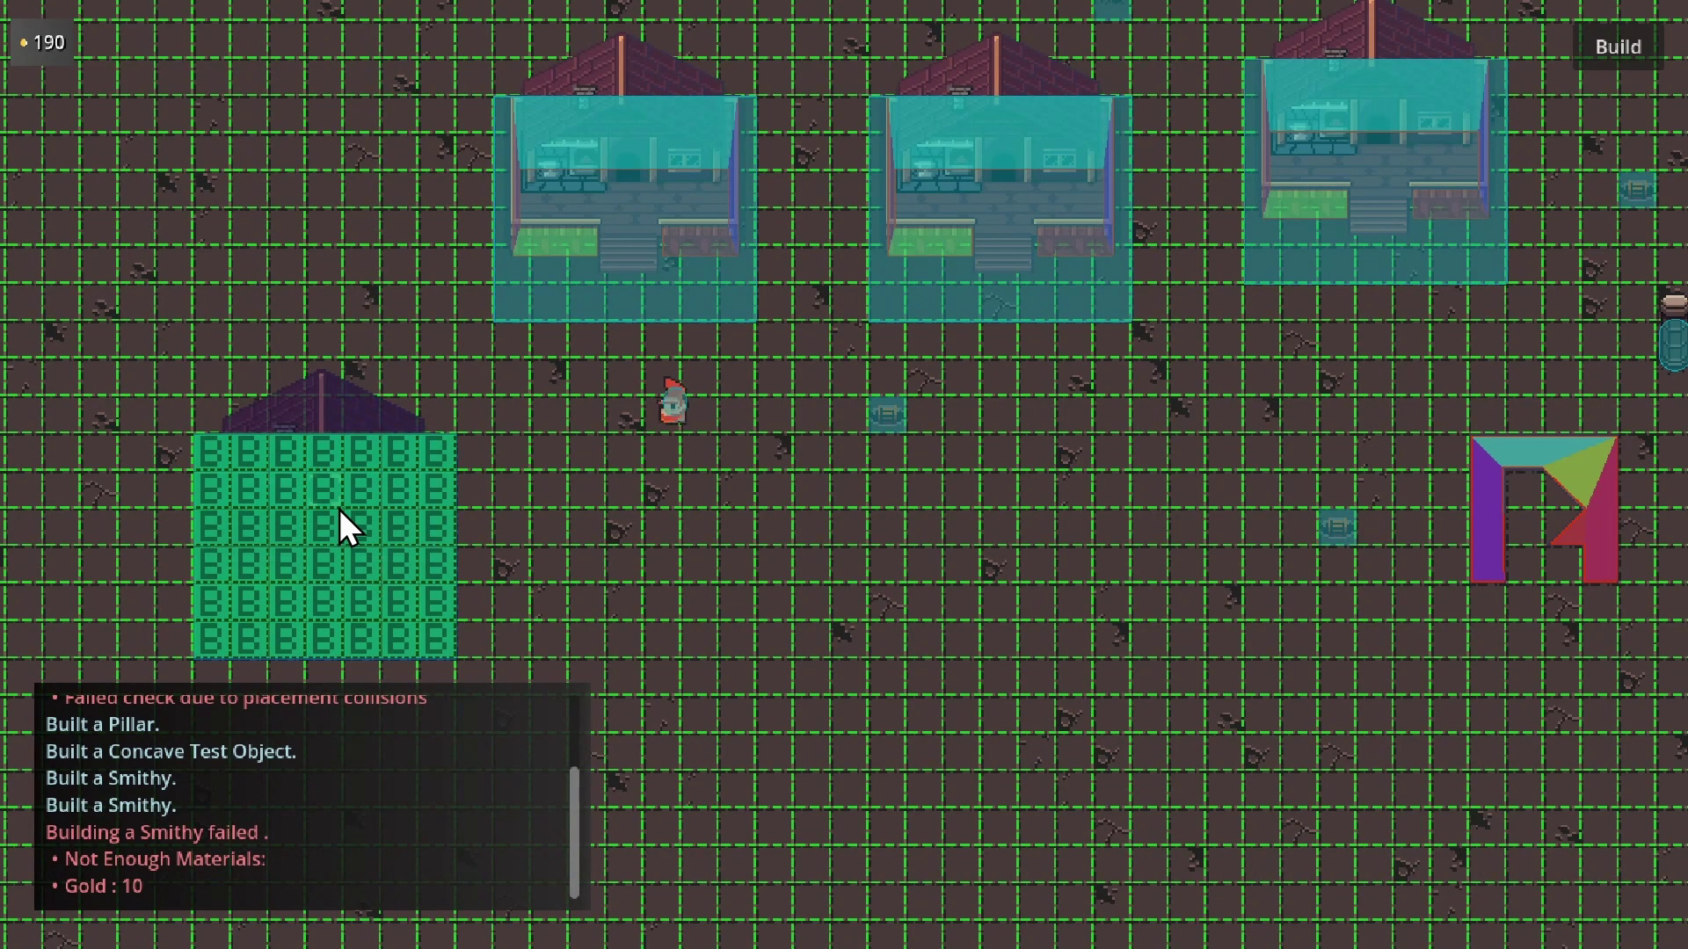
key(w)
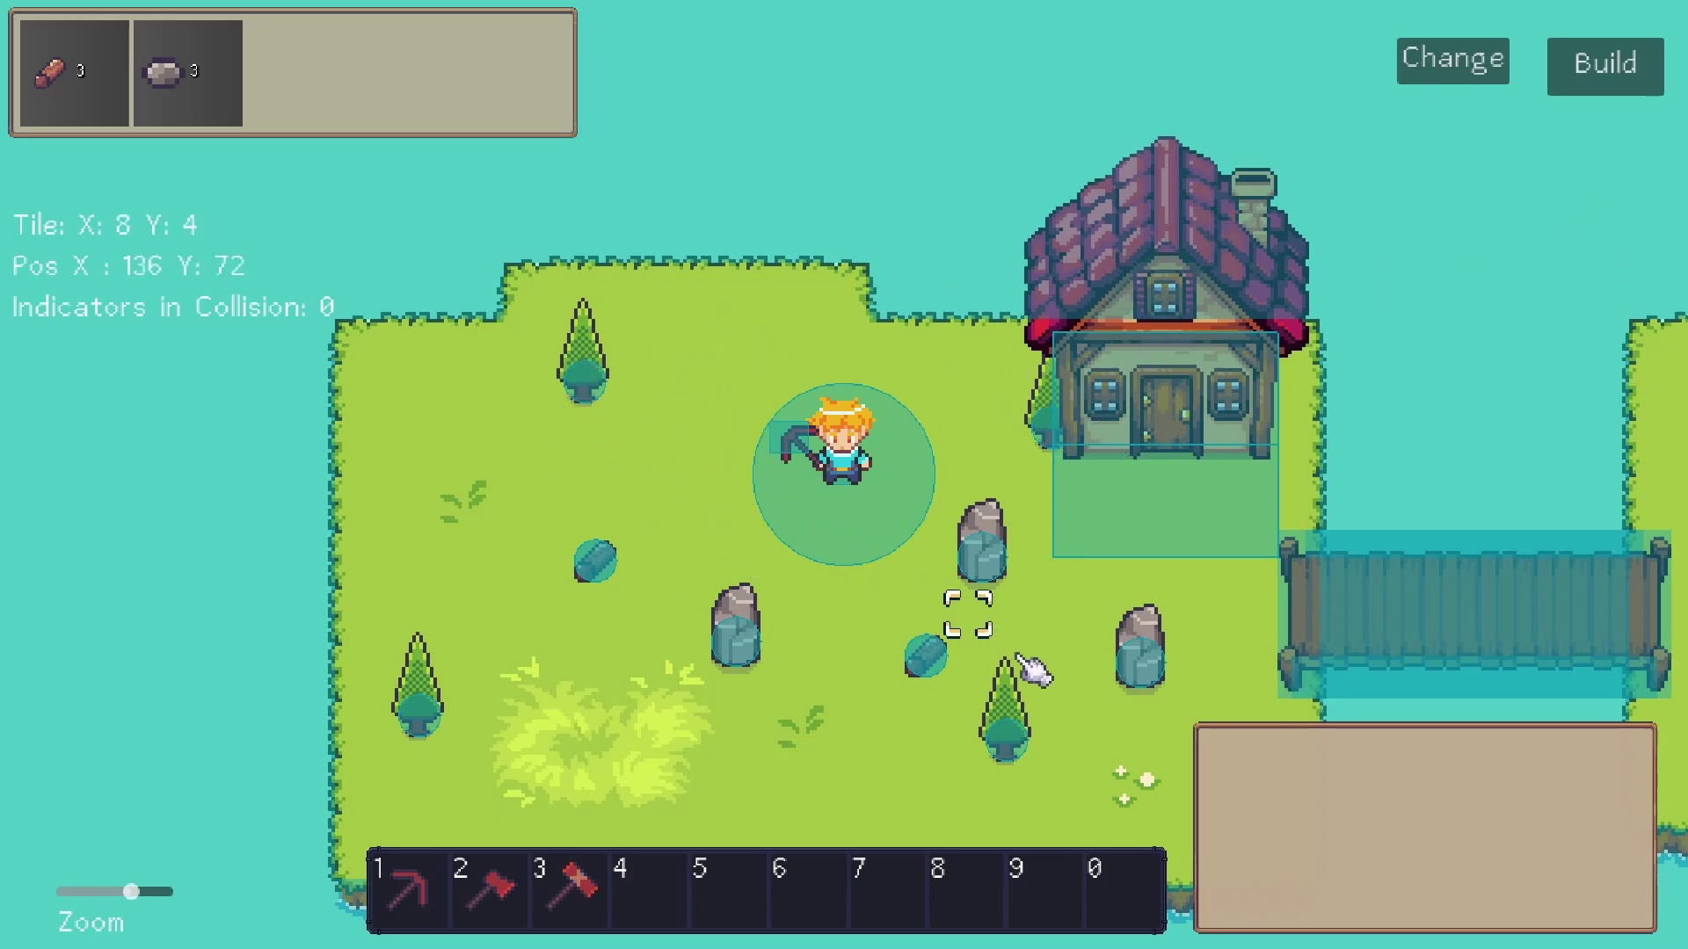
Walk the player over the log to collect a fourth wood.
key(s)
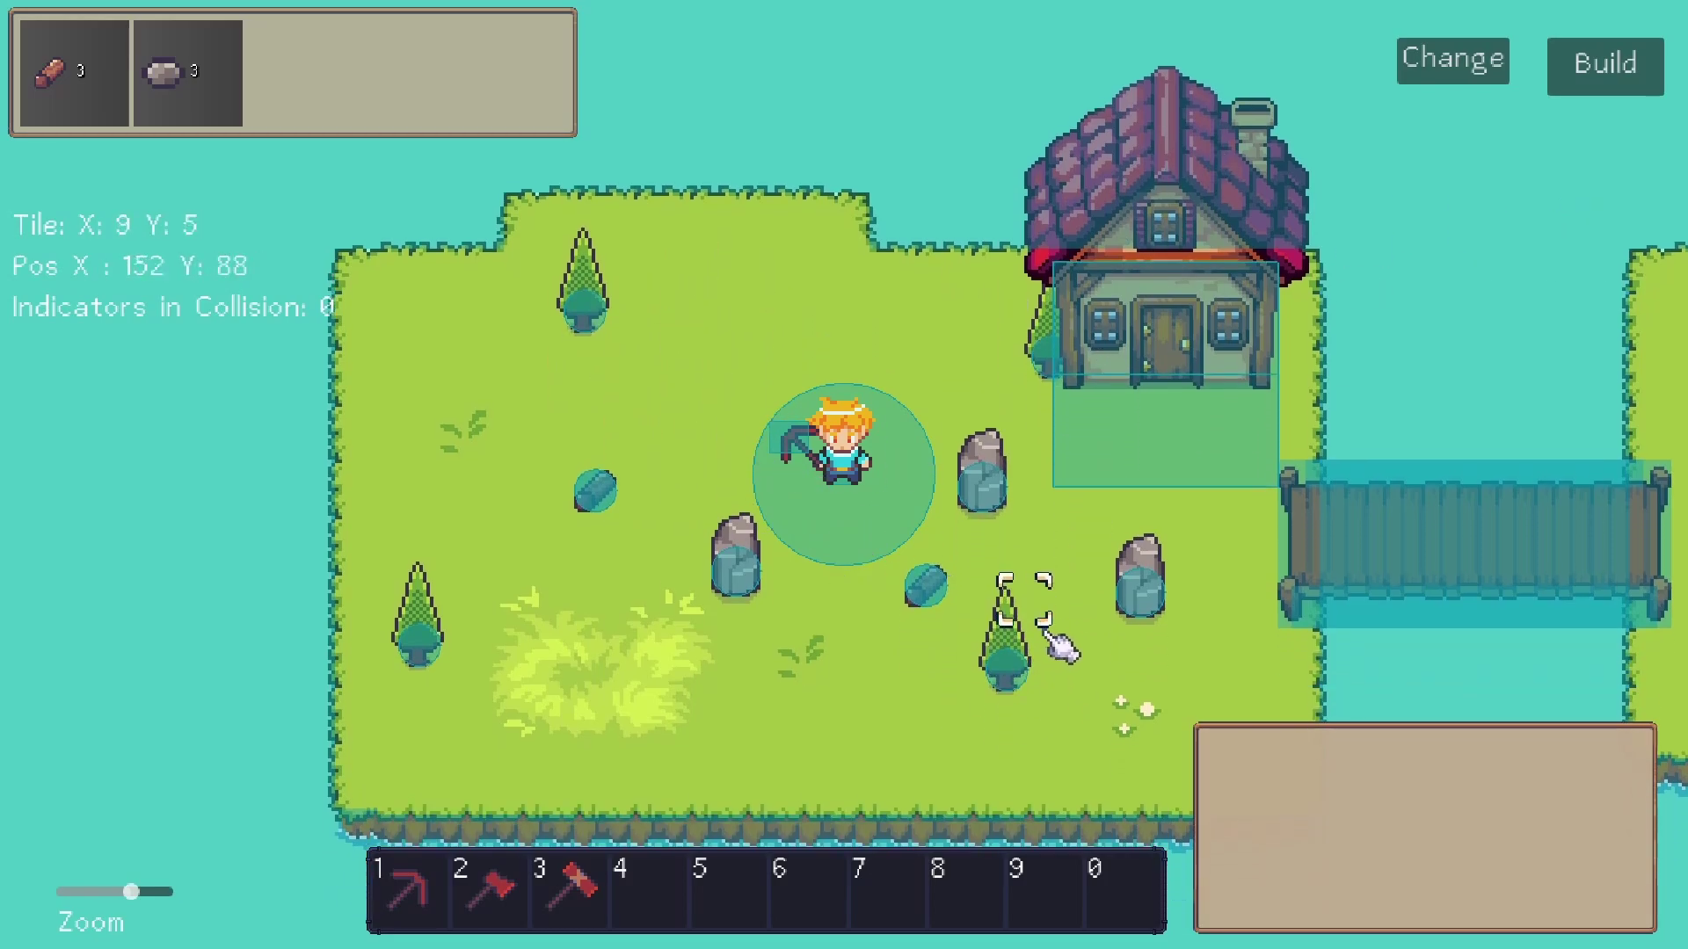
key(d)
key(s)
key(w)
key(a)
key(d)
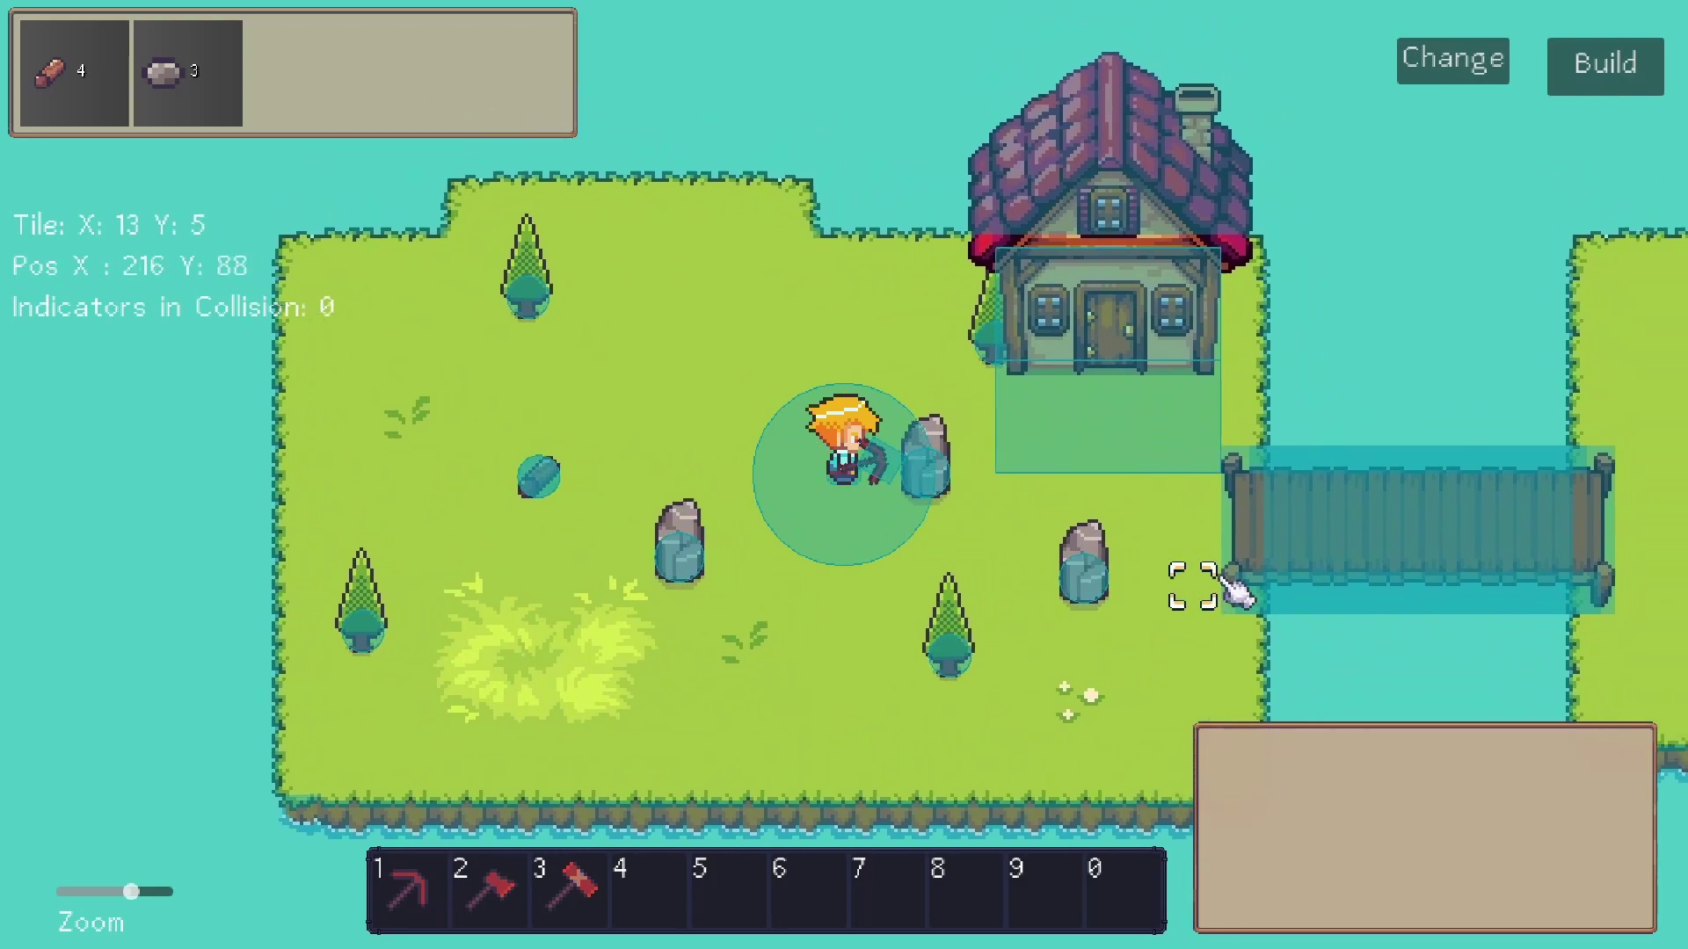
Mine the rock for a fourth stone and walk the player left and up.
key(space)
key(a)
key(w)
key(s)
key(d)
key(w)
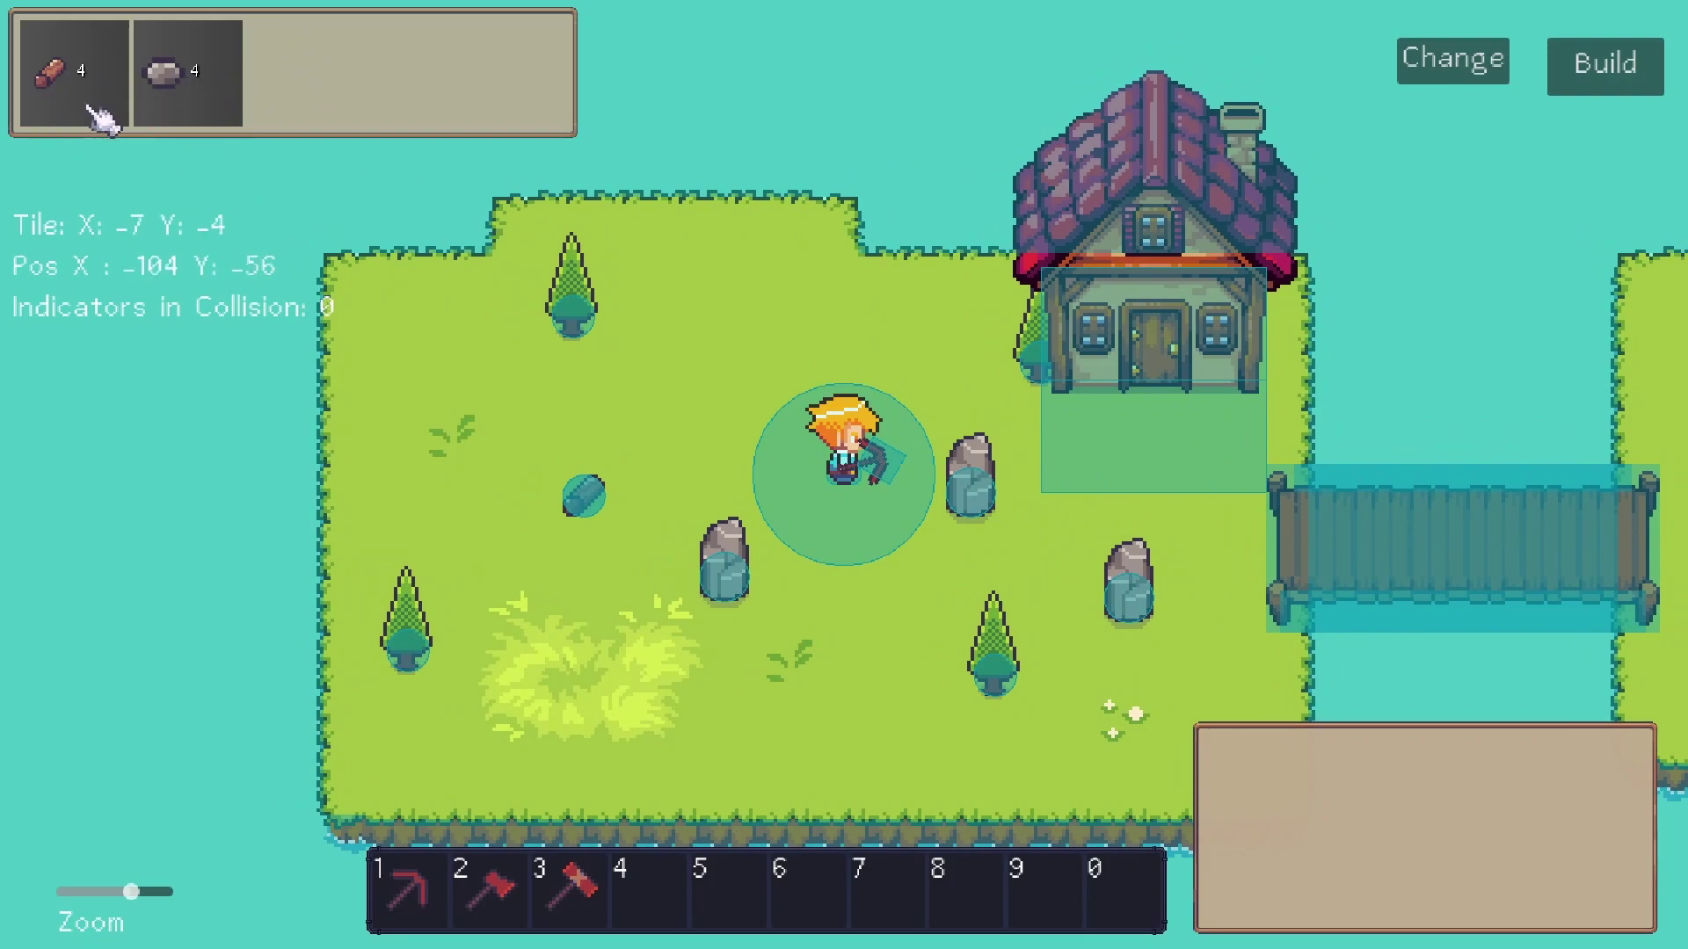
Build a Farm House on the island's left side.
key(a)
key(w)
click(1605, 63)
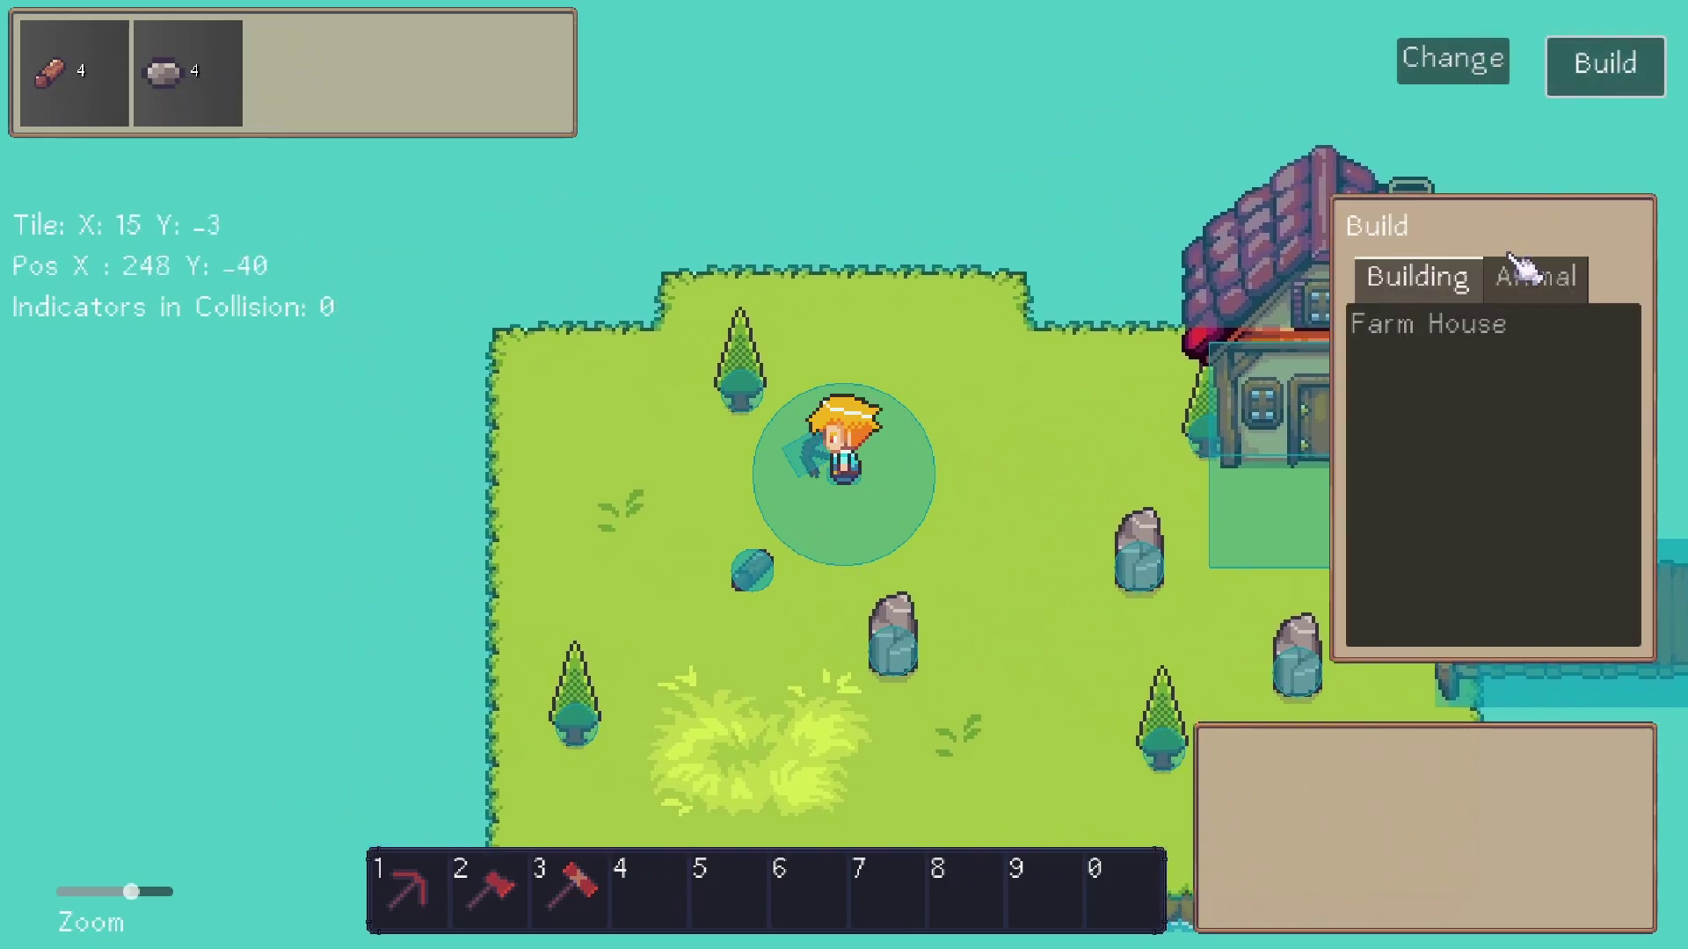
key(d)
key(s)
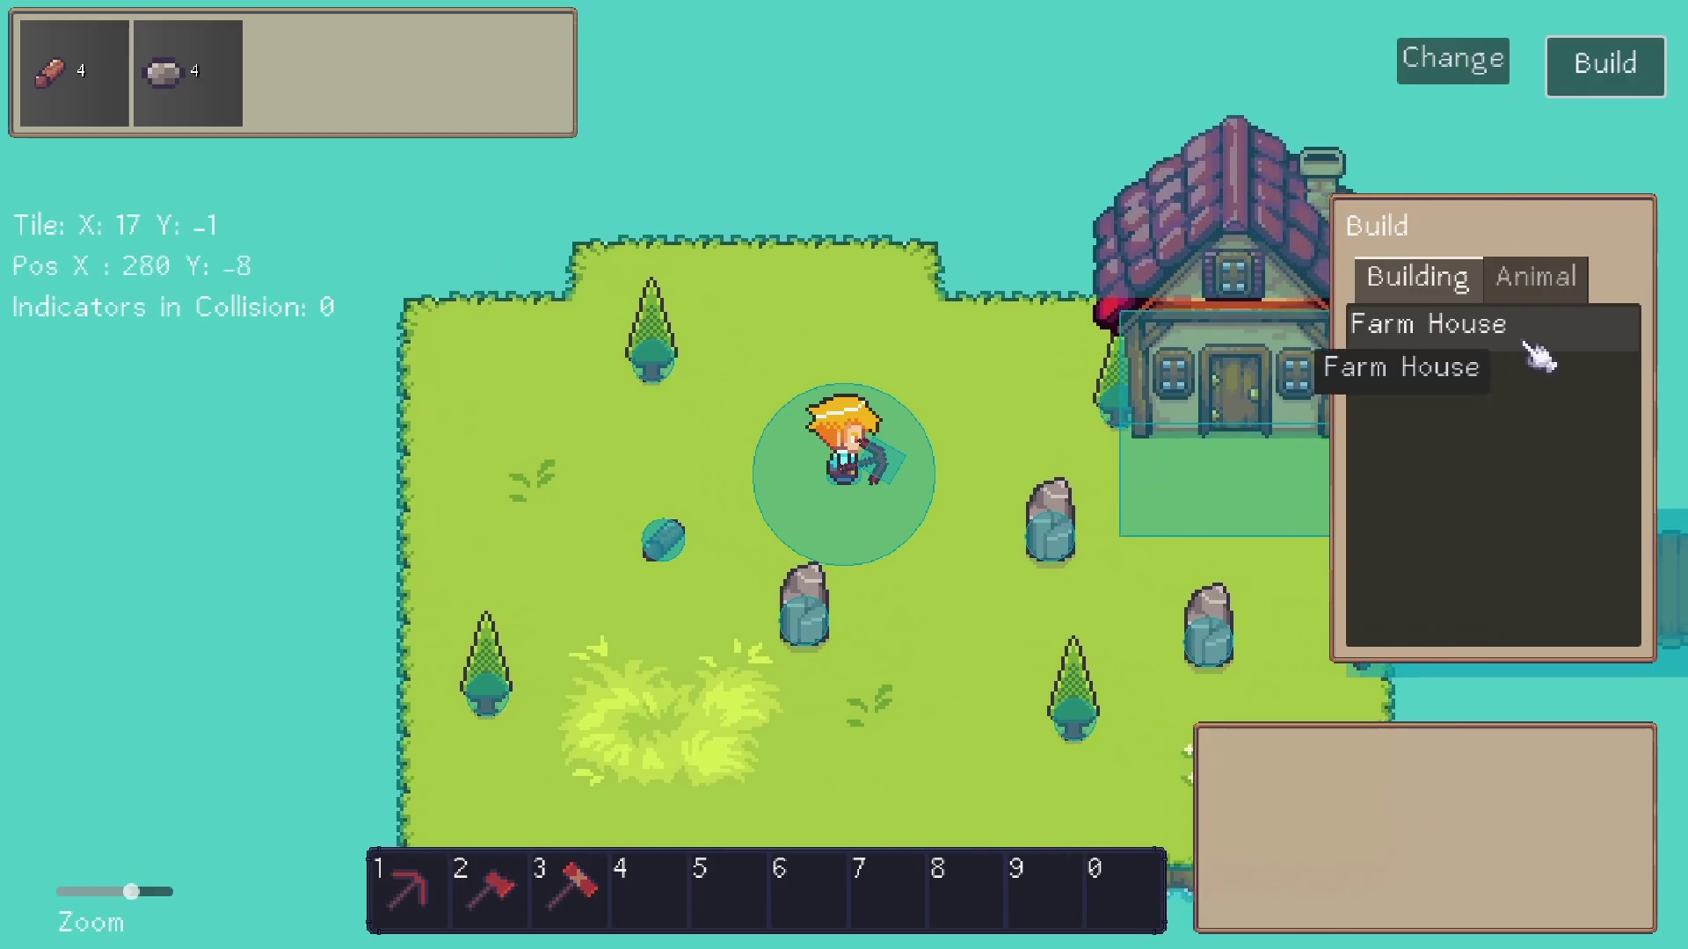
click(1541, 351)
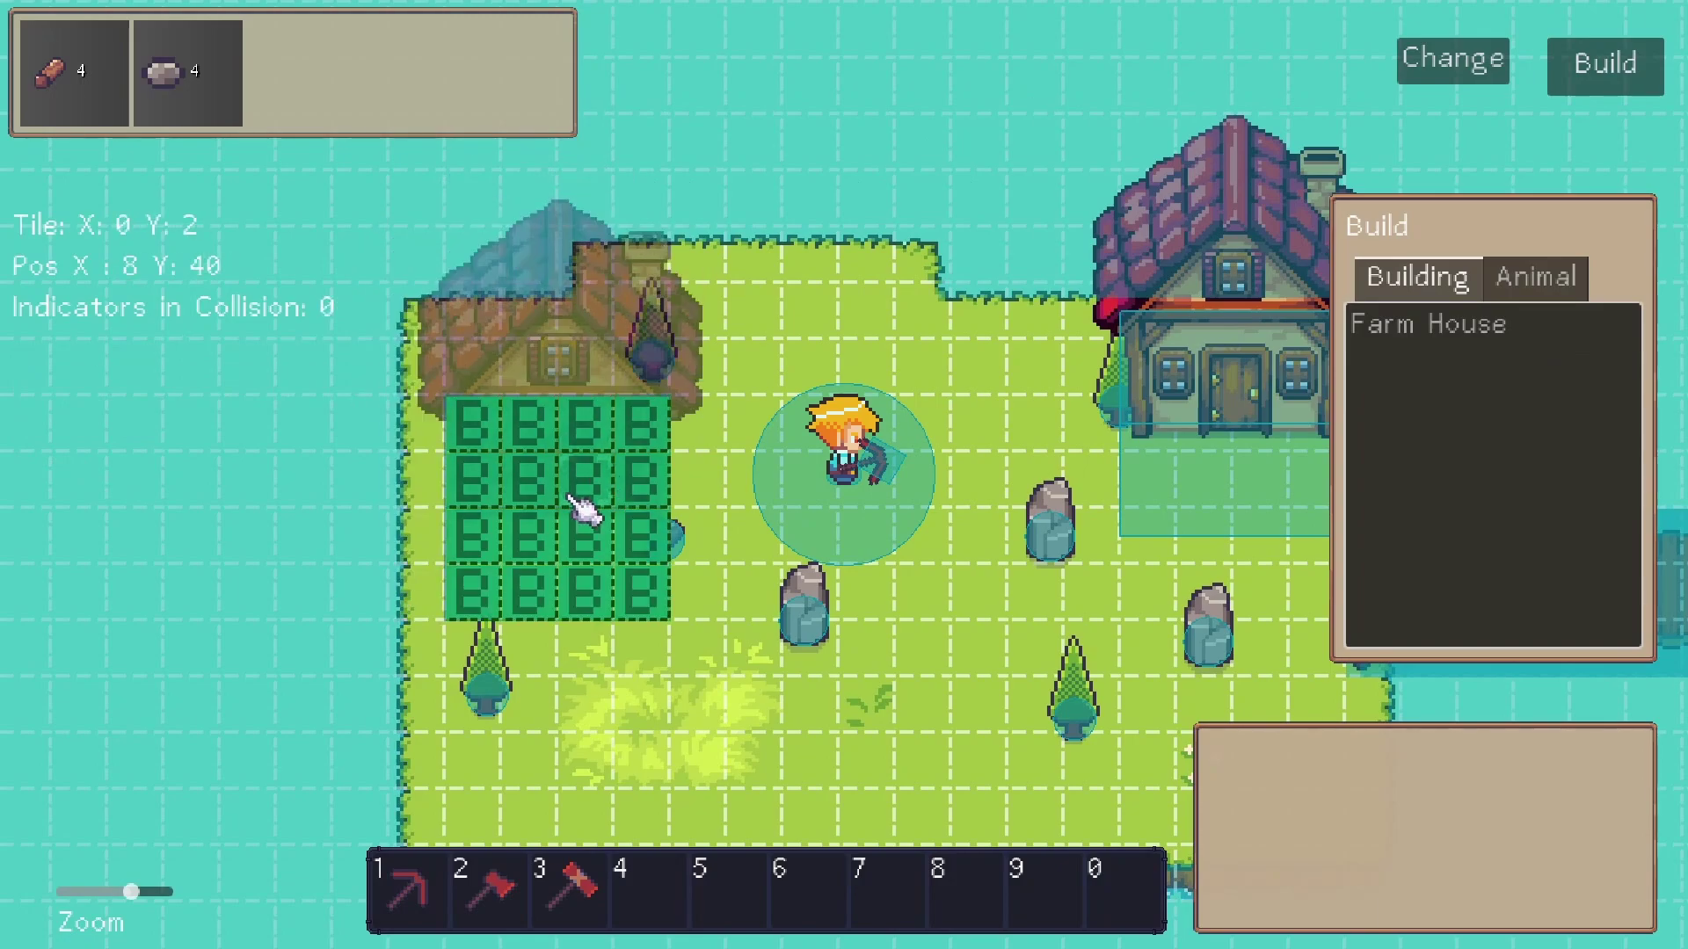
click(580, 505)
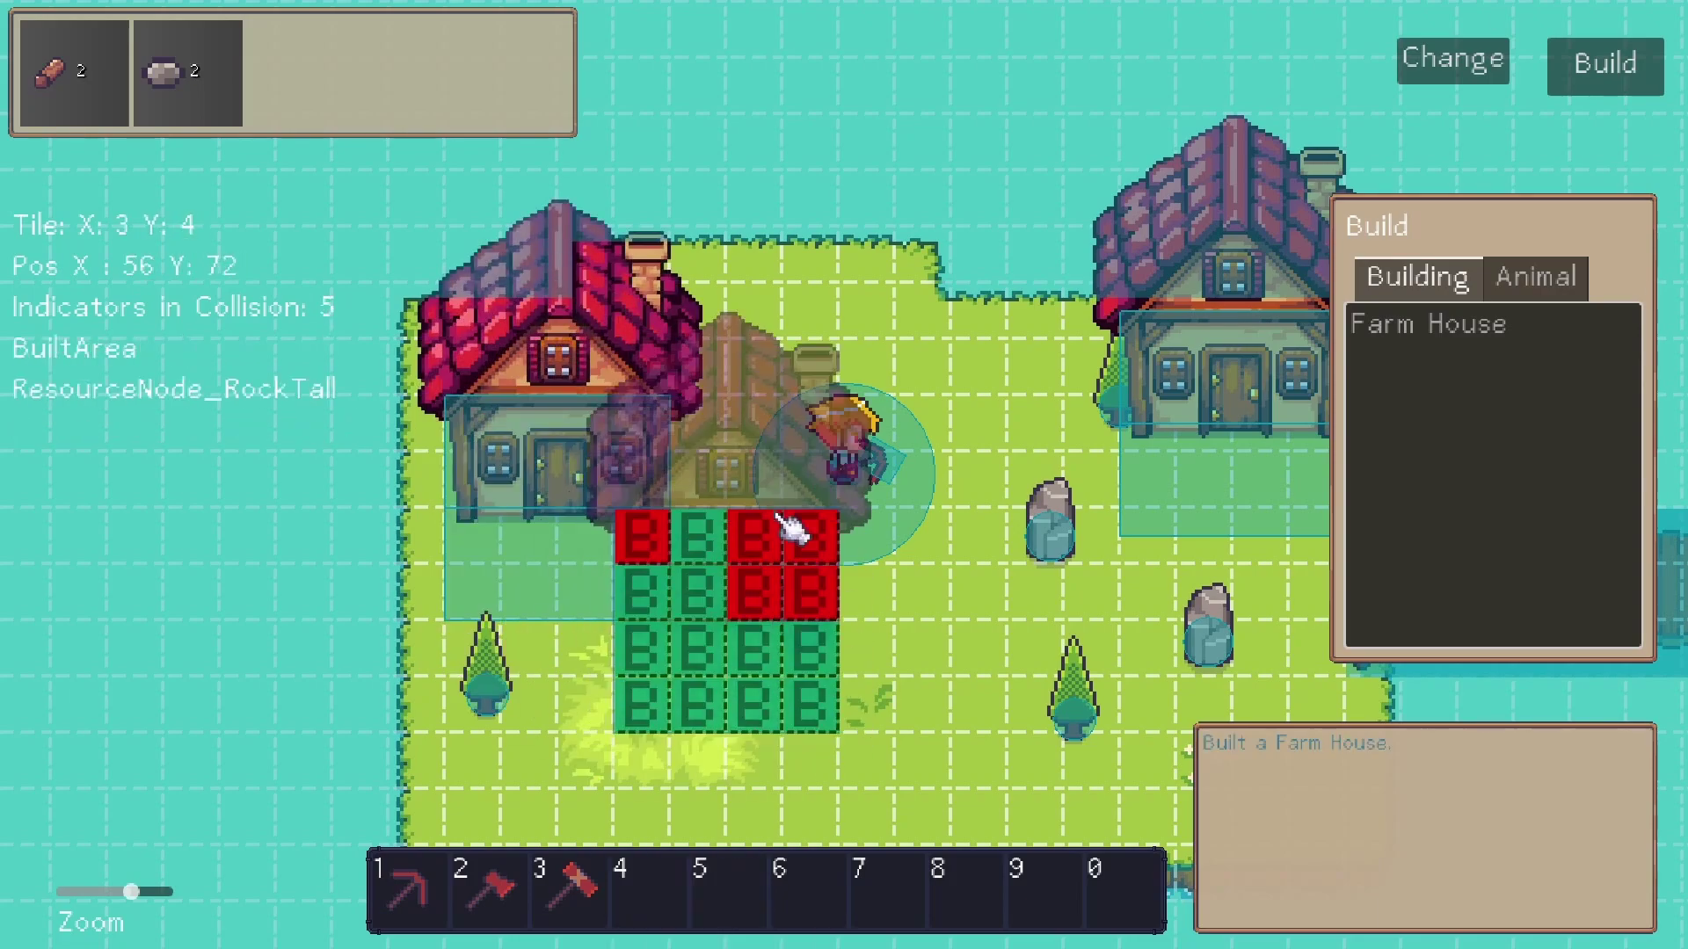
Place a second Farm House at the top centre of the island.
right_click(181, 194)
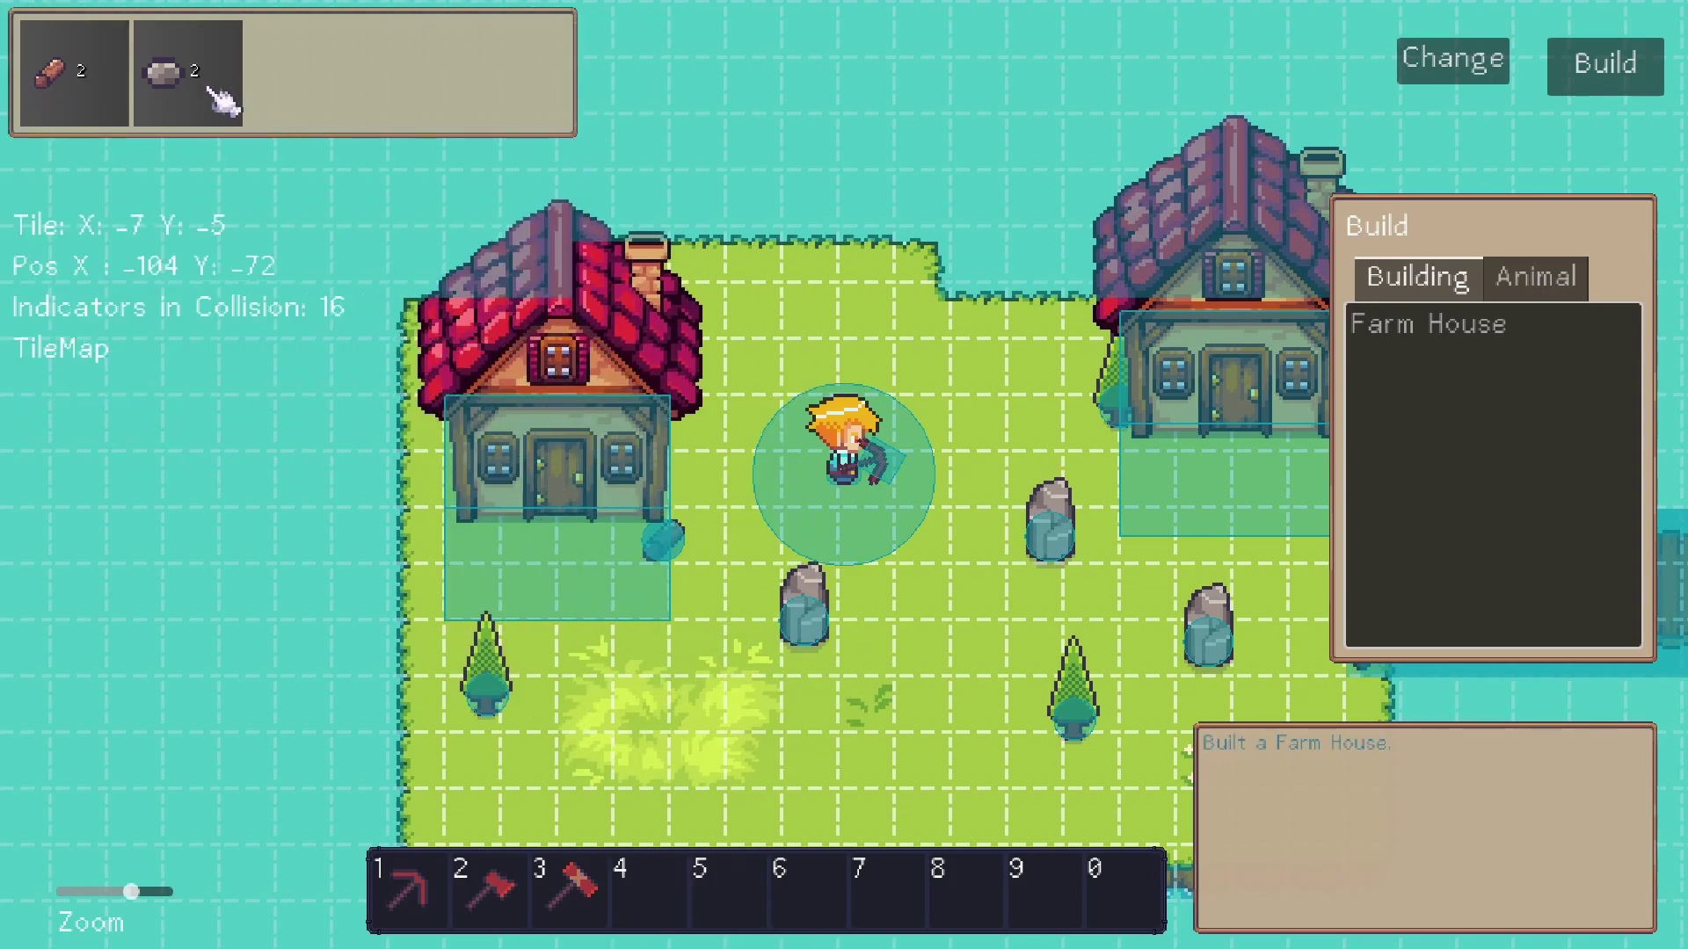
key(d)
key(s)
click(753, 332)
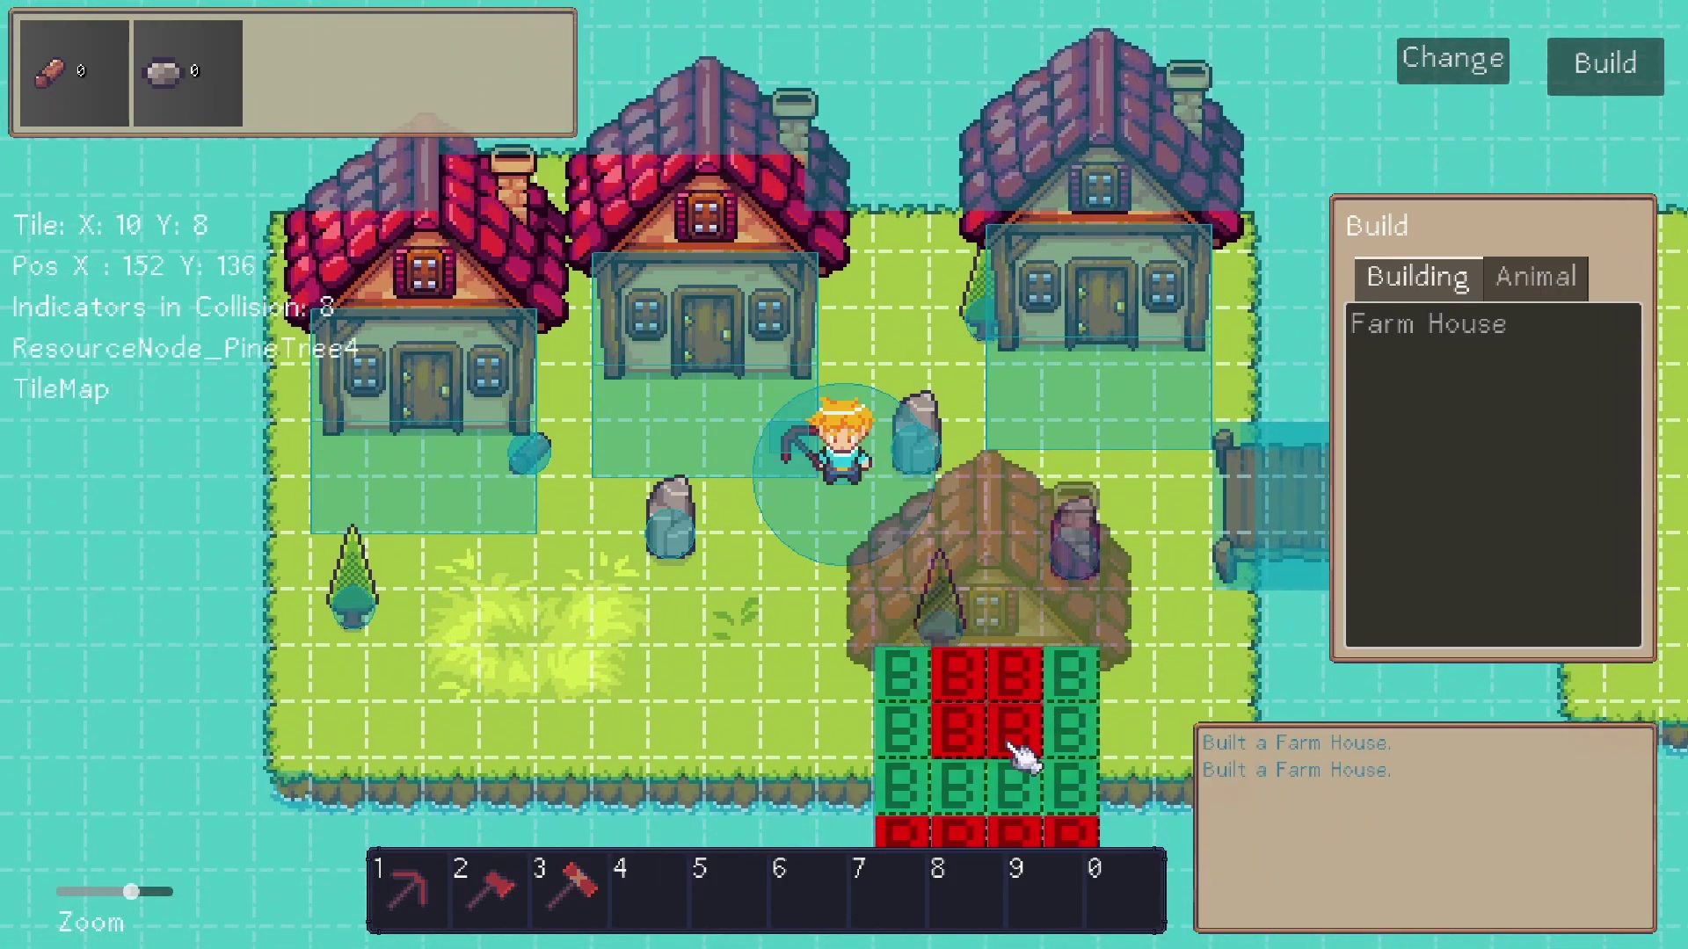
Cross the bridge and attempt a third Farm House, which fails for lack of materials.
key(s)
key(d)
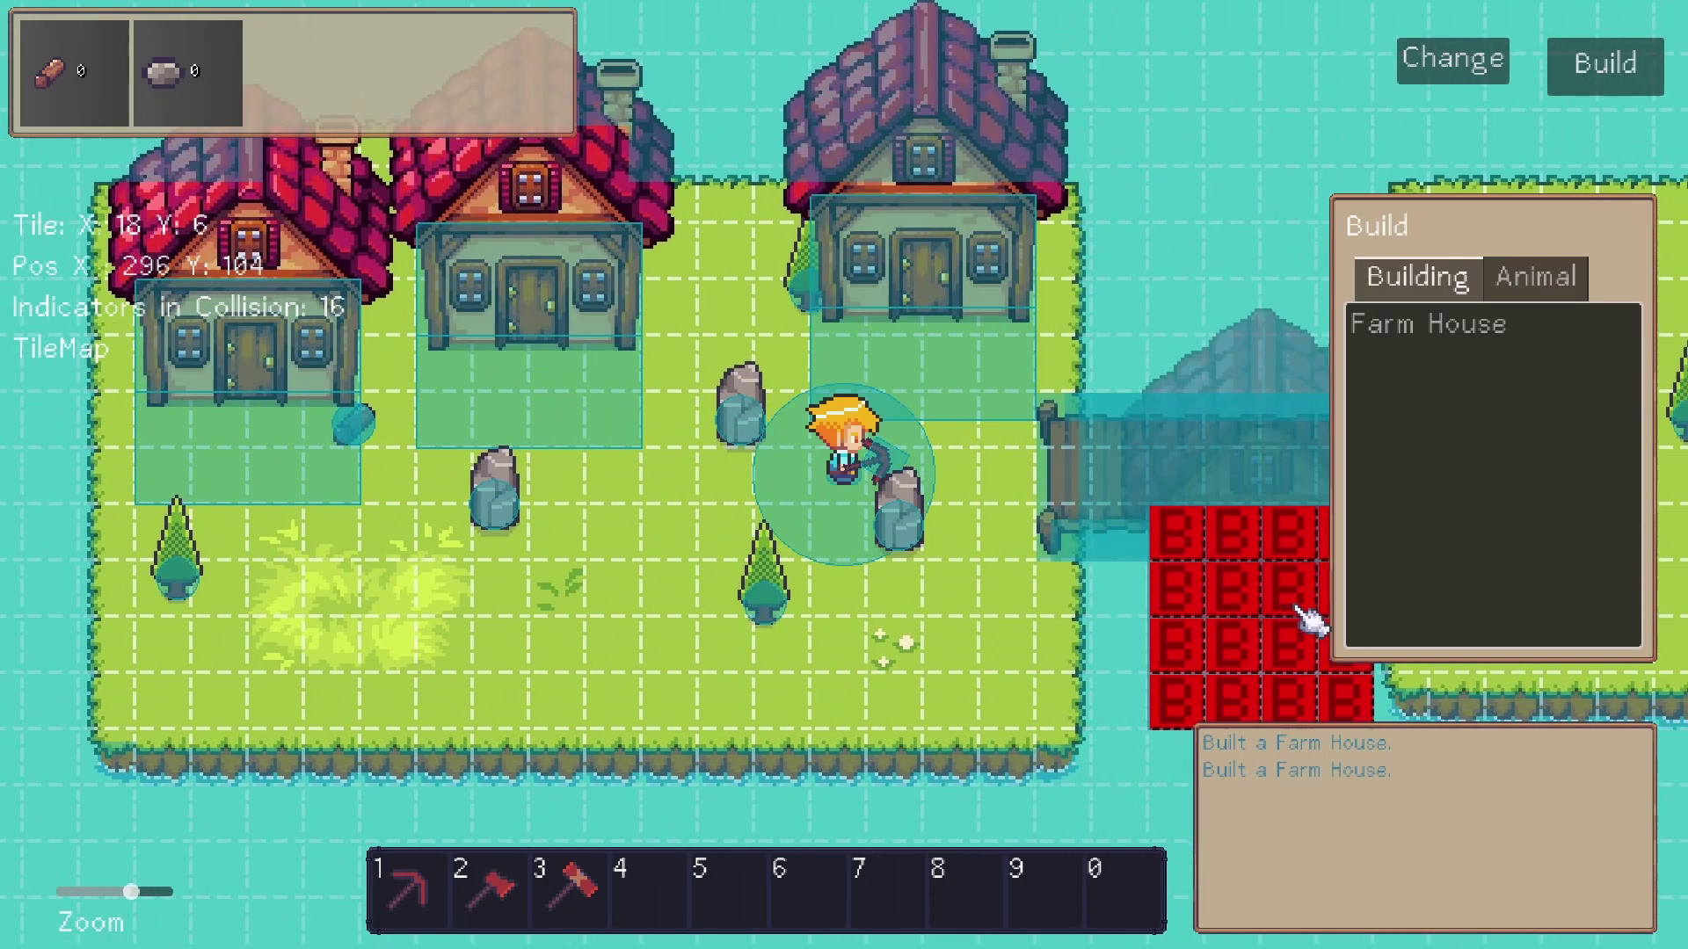
key(d)
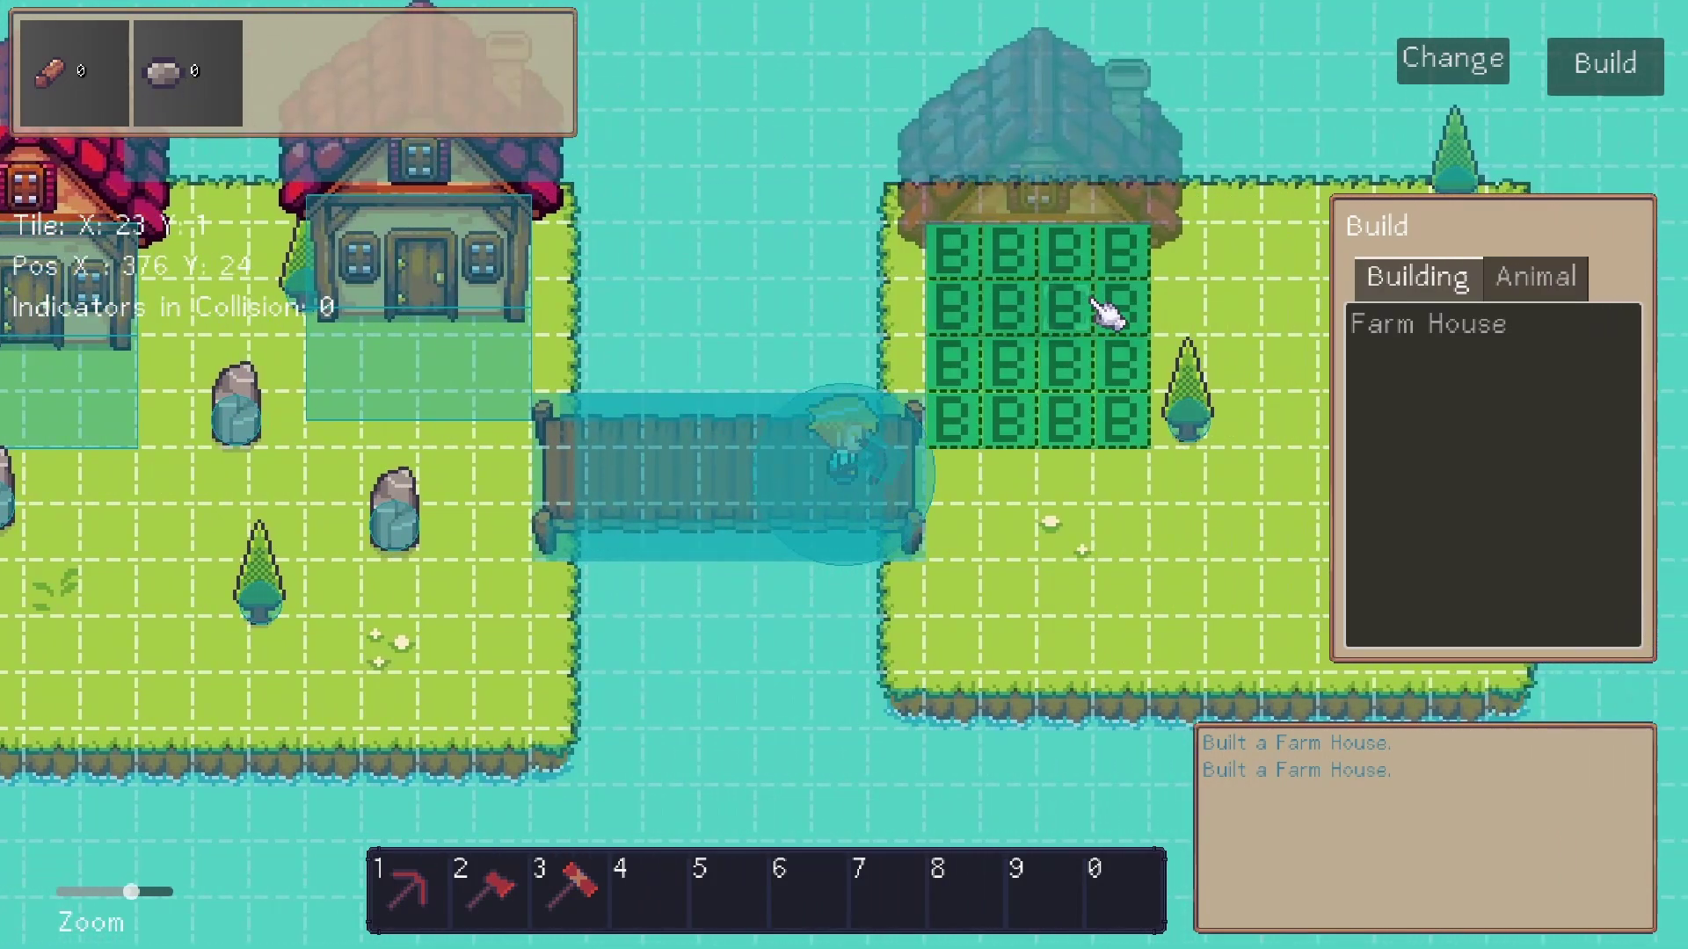
click(1106, 312)
right_click(1066, 478)
key(a)
key(a)
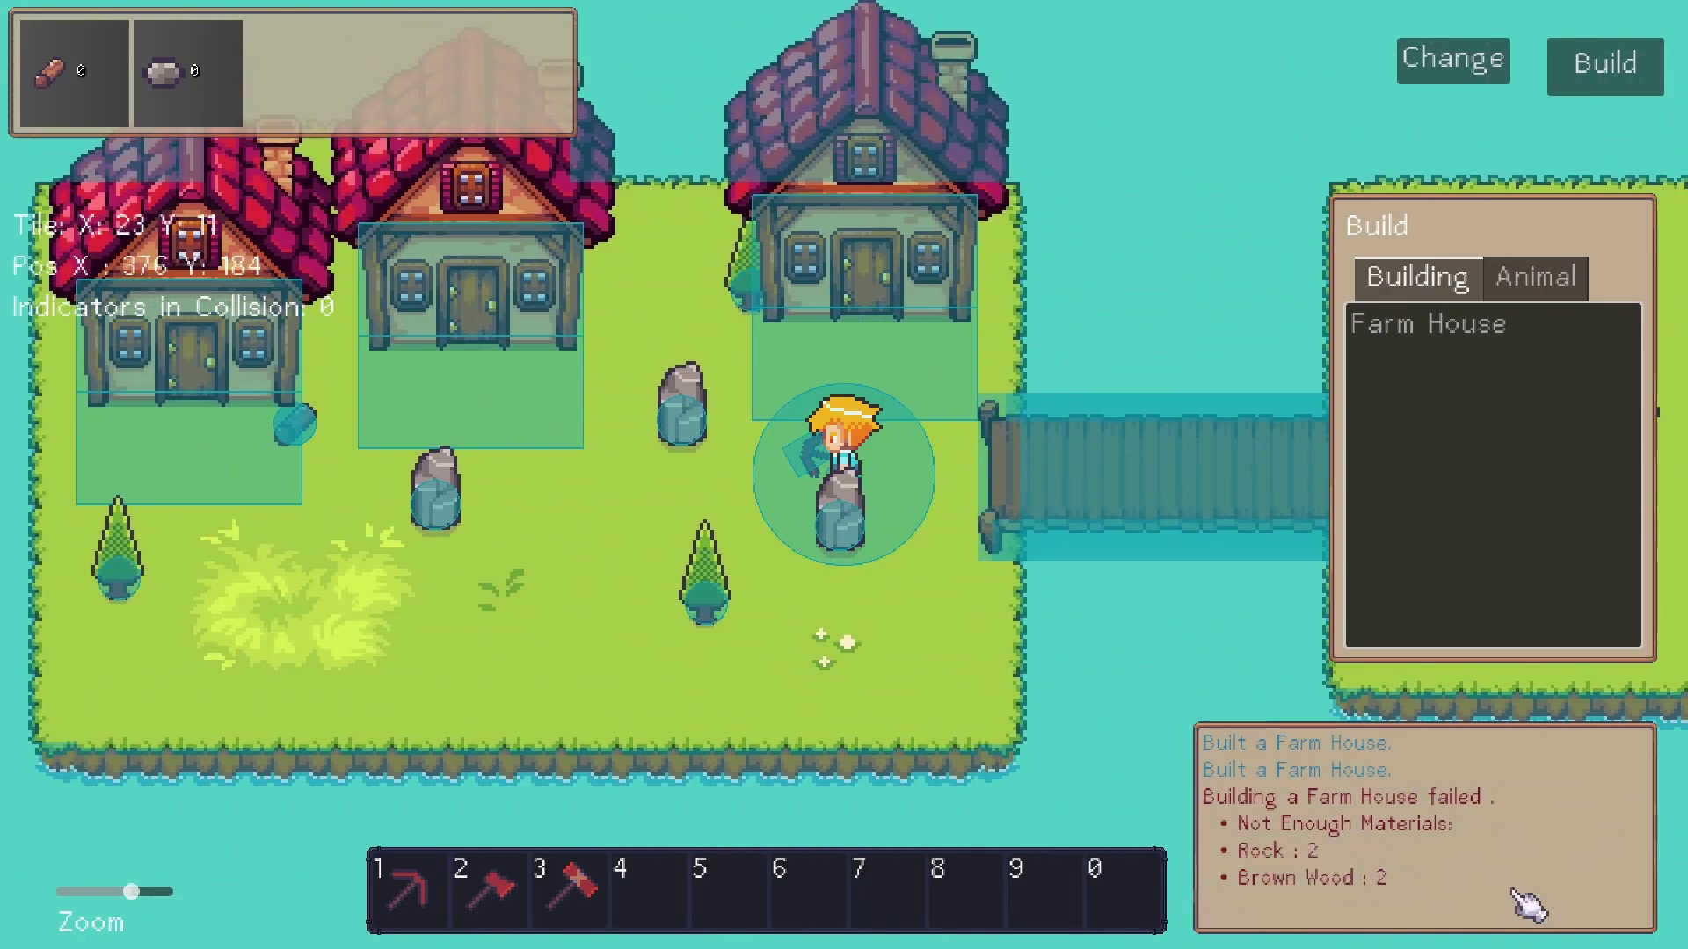
Walk the character right, then left and down around the island.
key(d)
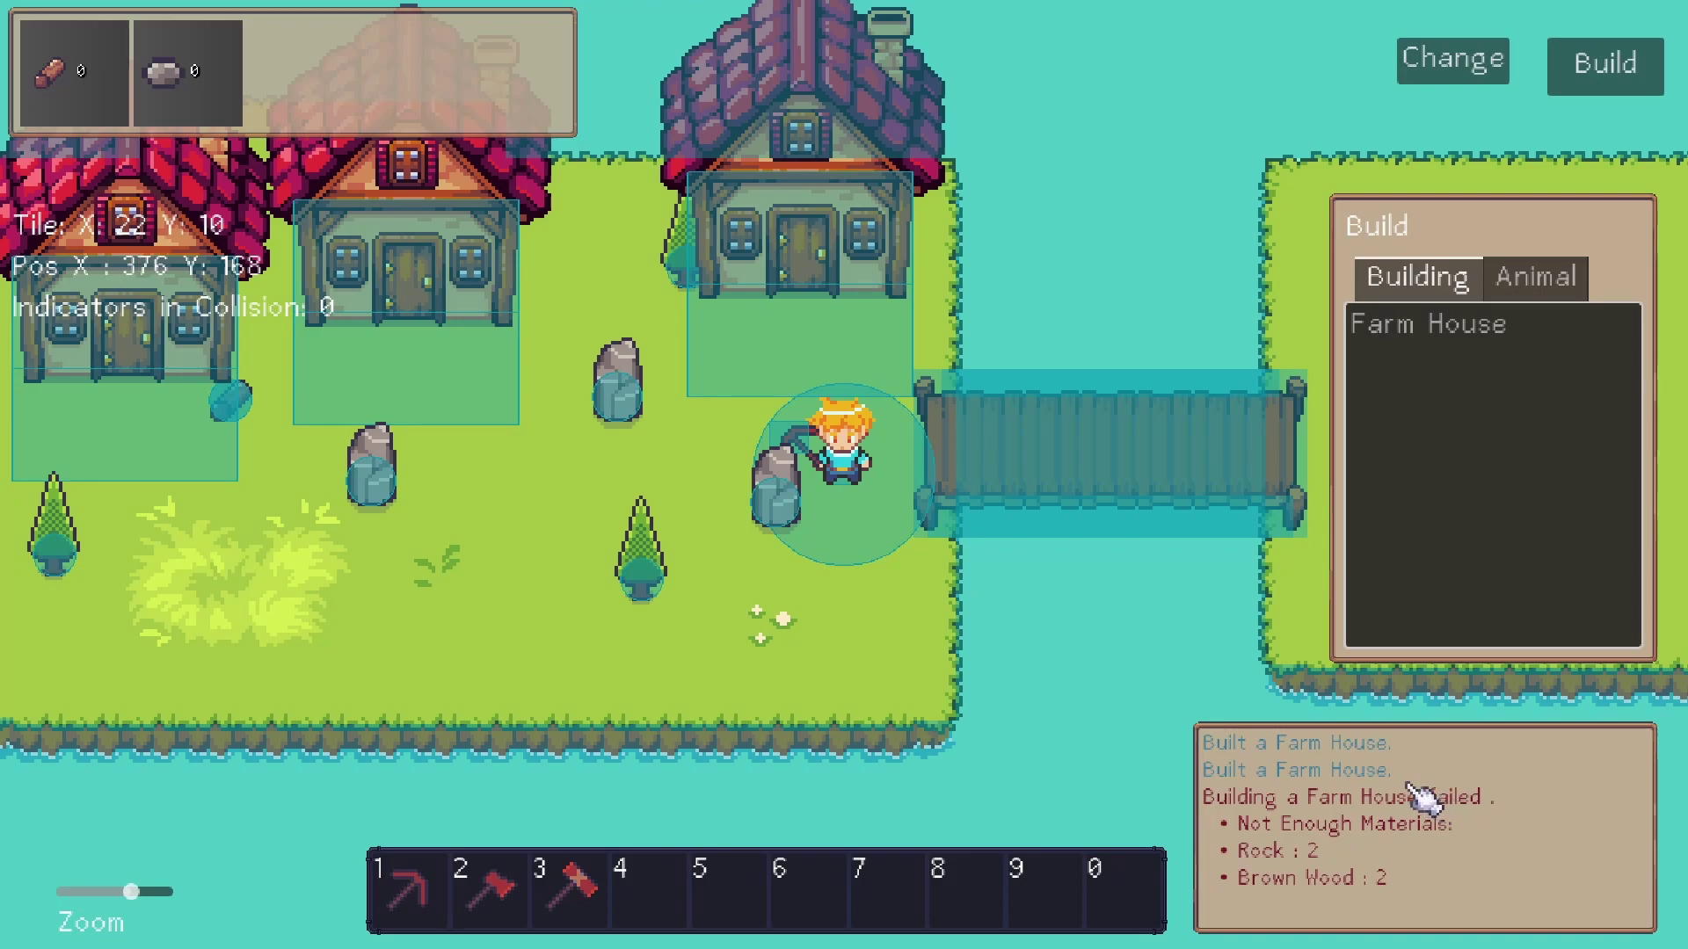
key(a)
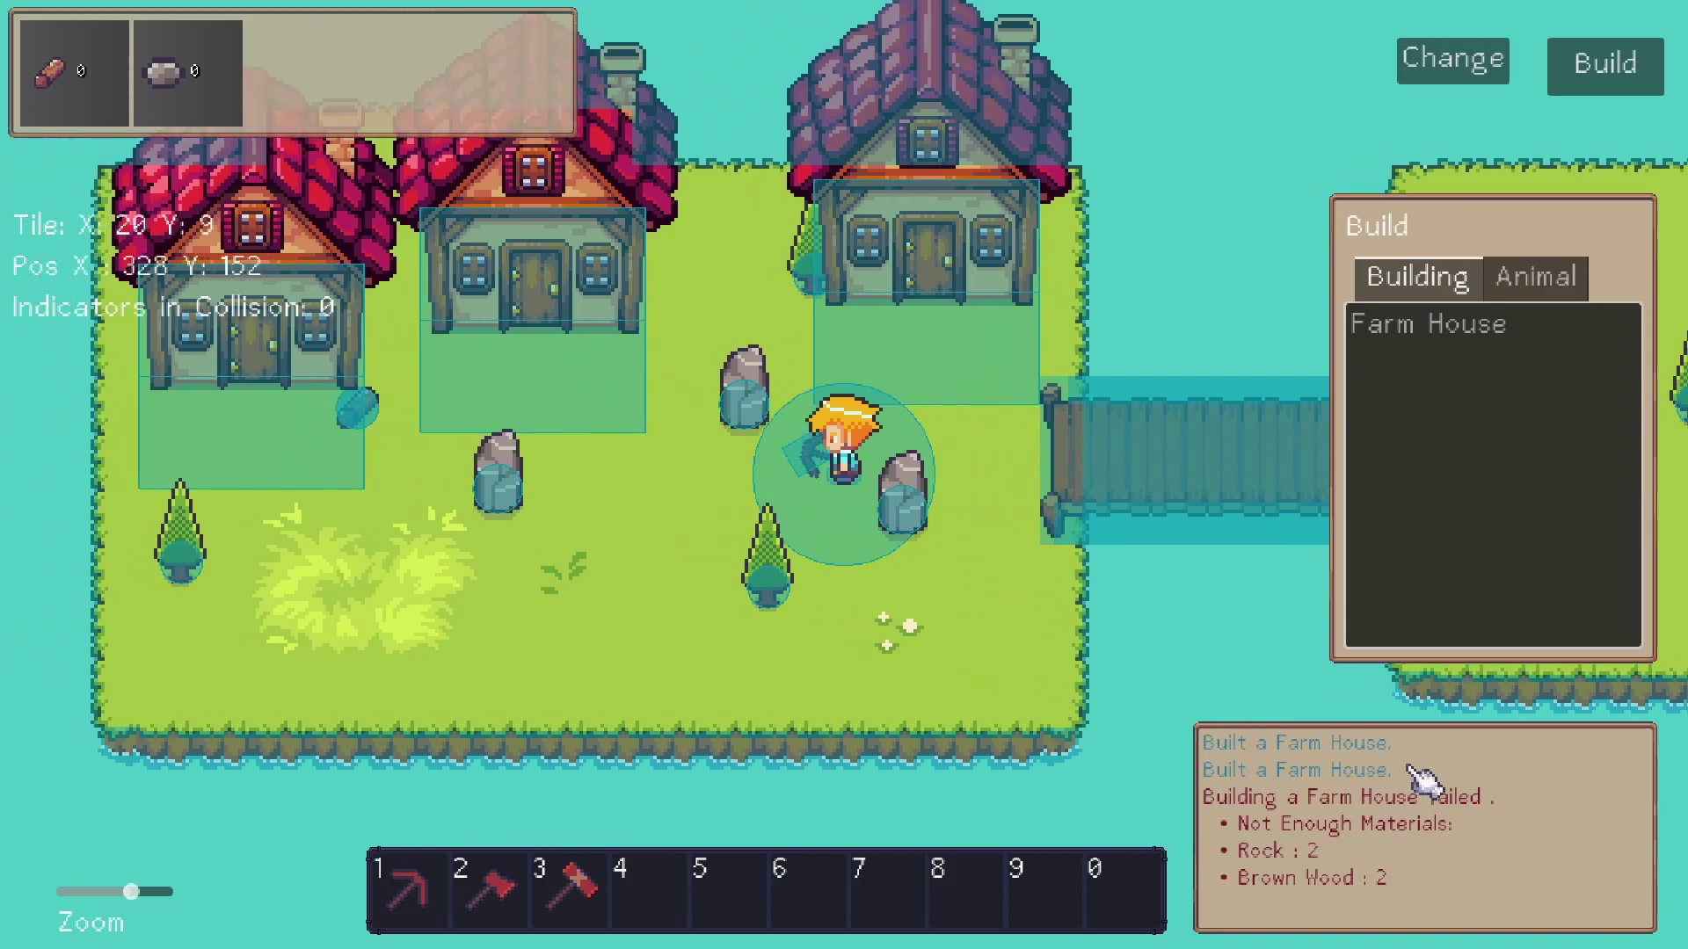
key(a)
key(s)
key(d)
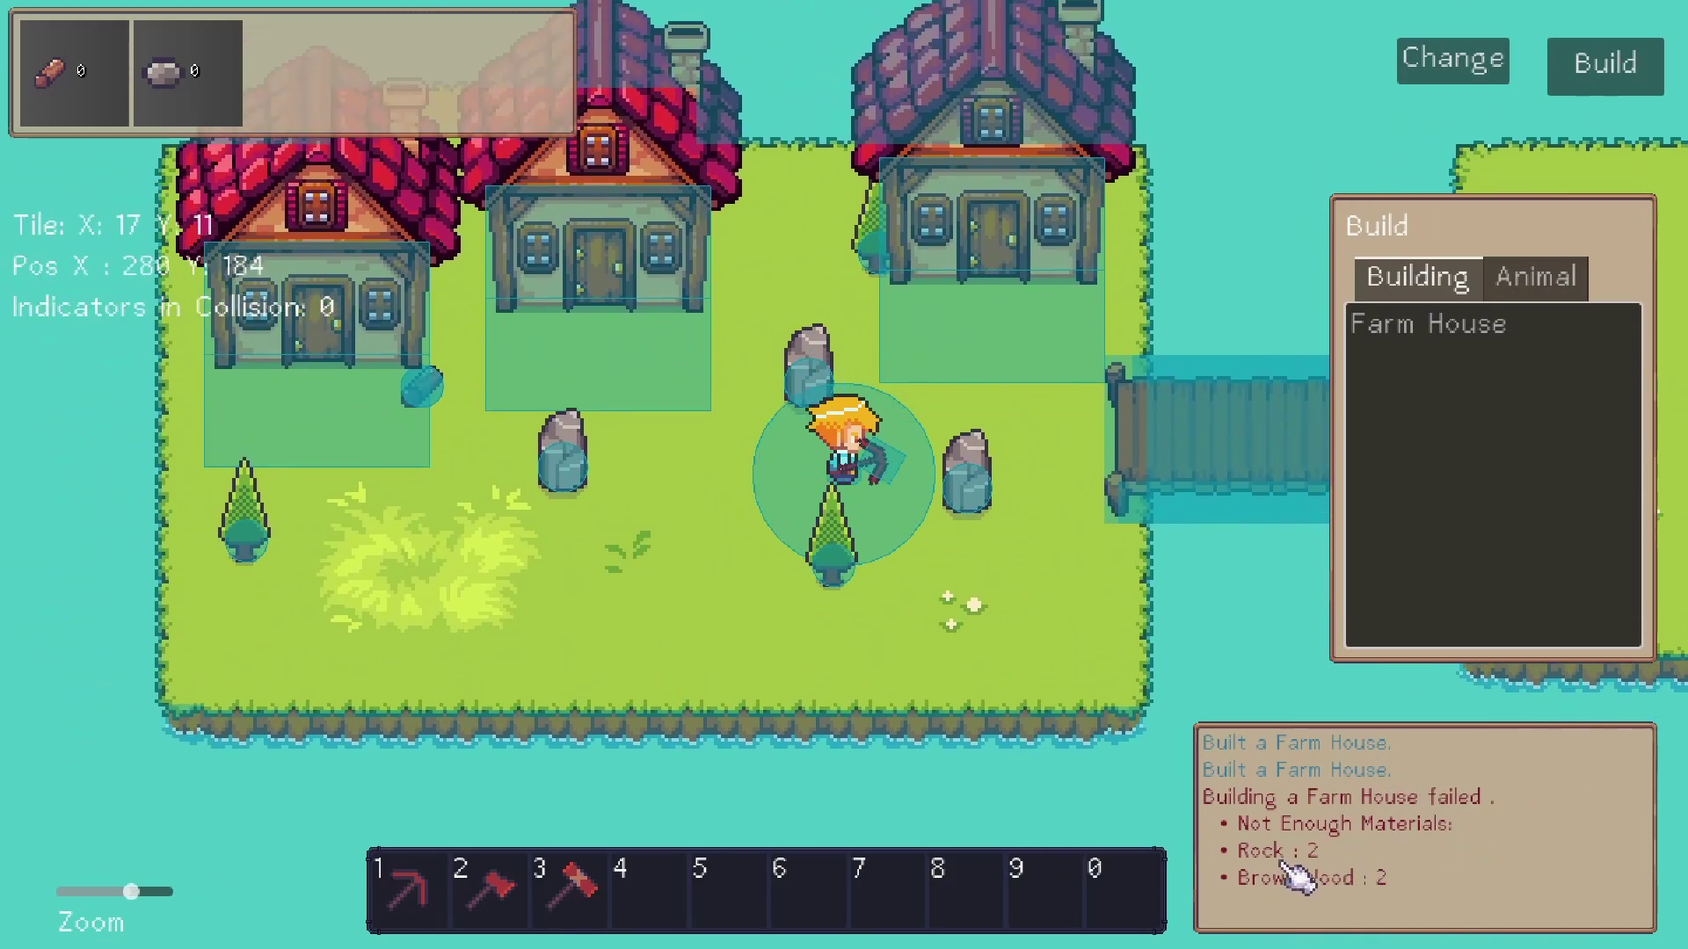
key(a)
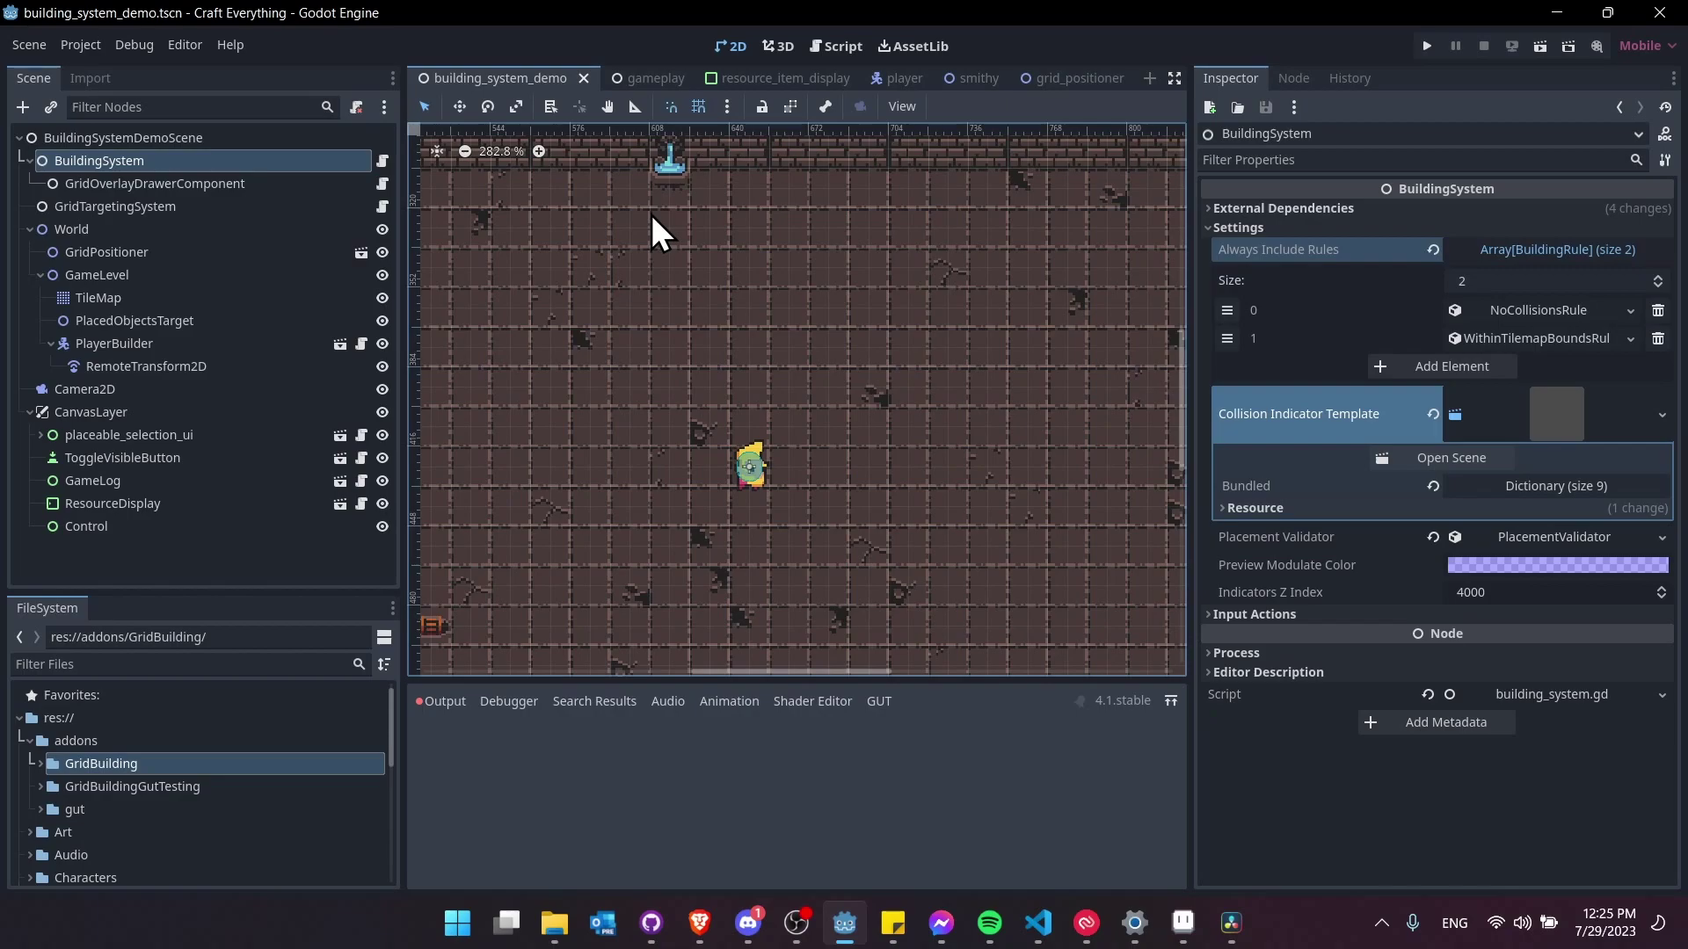
Widen the Inspector panel to show BuildingSystem's Always Include Rules in full.
scroll(694, 339, down, 2)
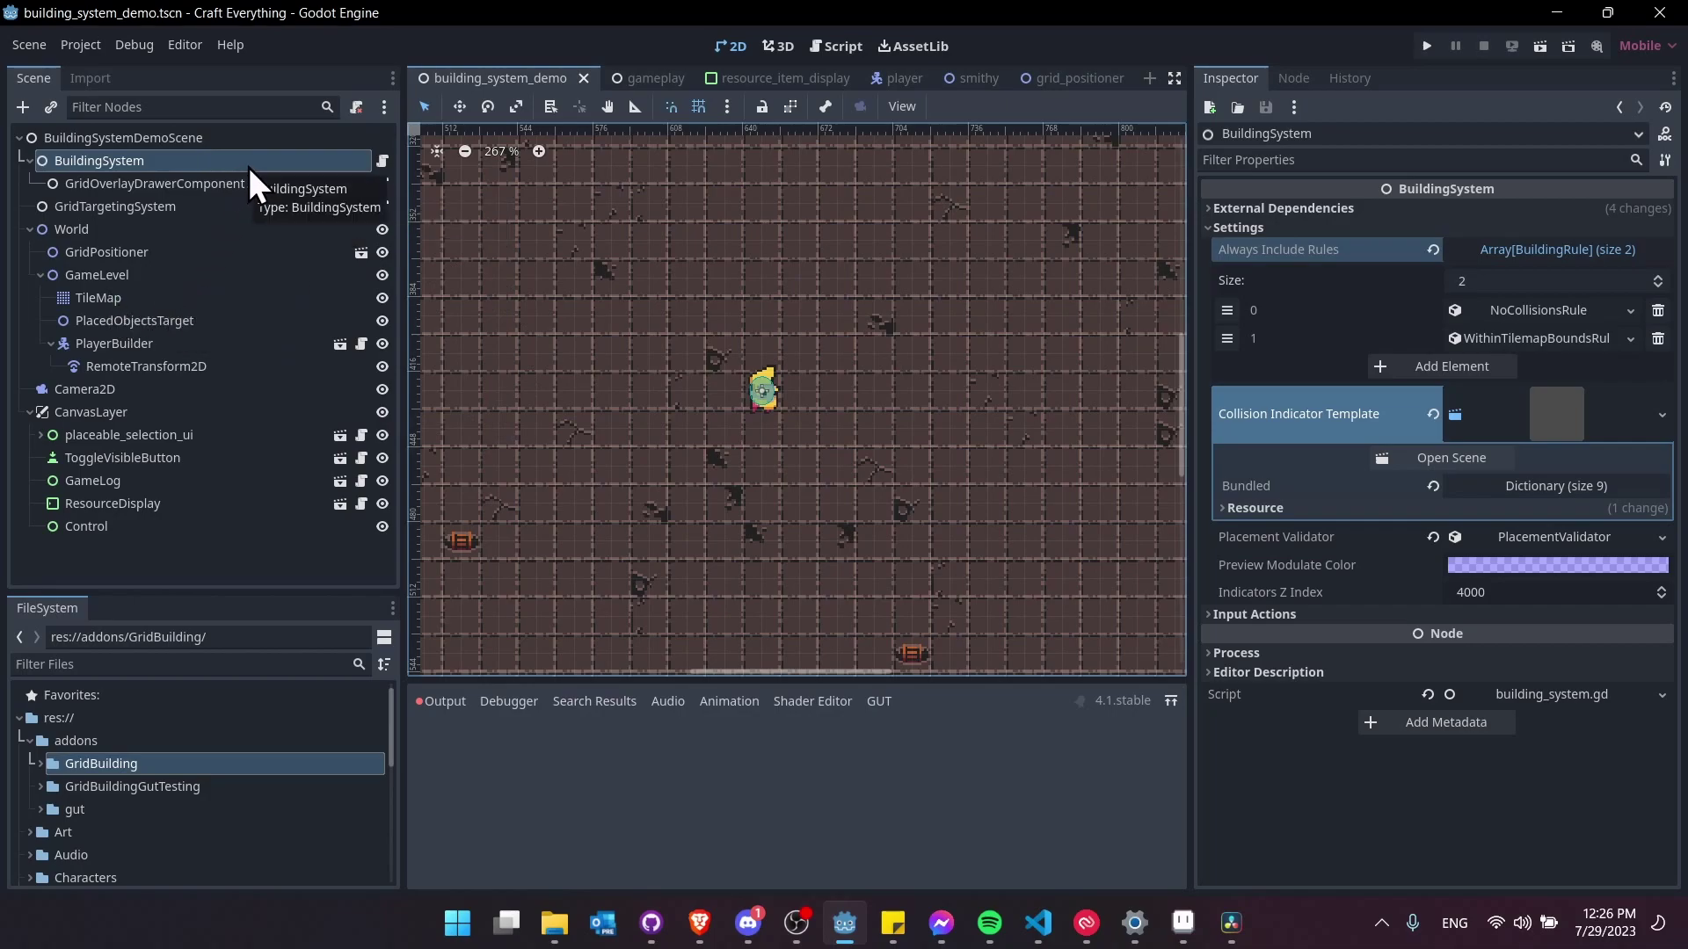
drag(1192, 240, 1136, 237)
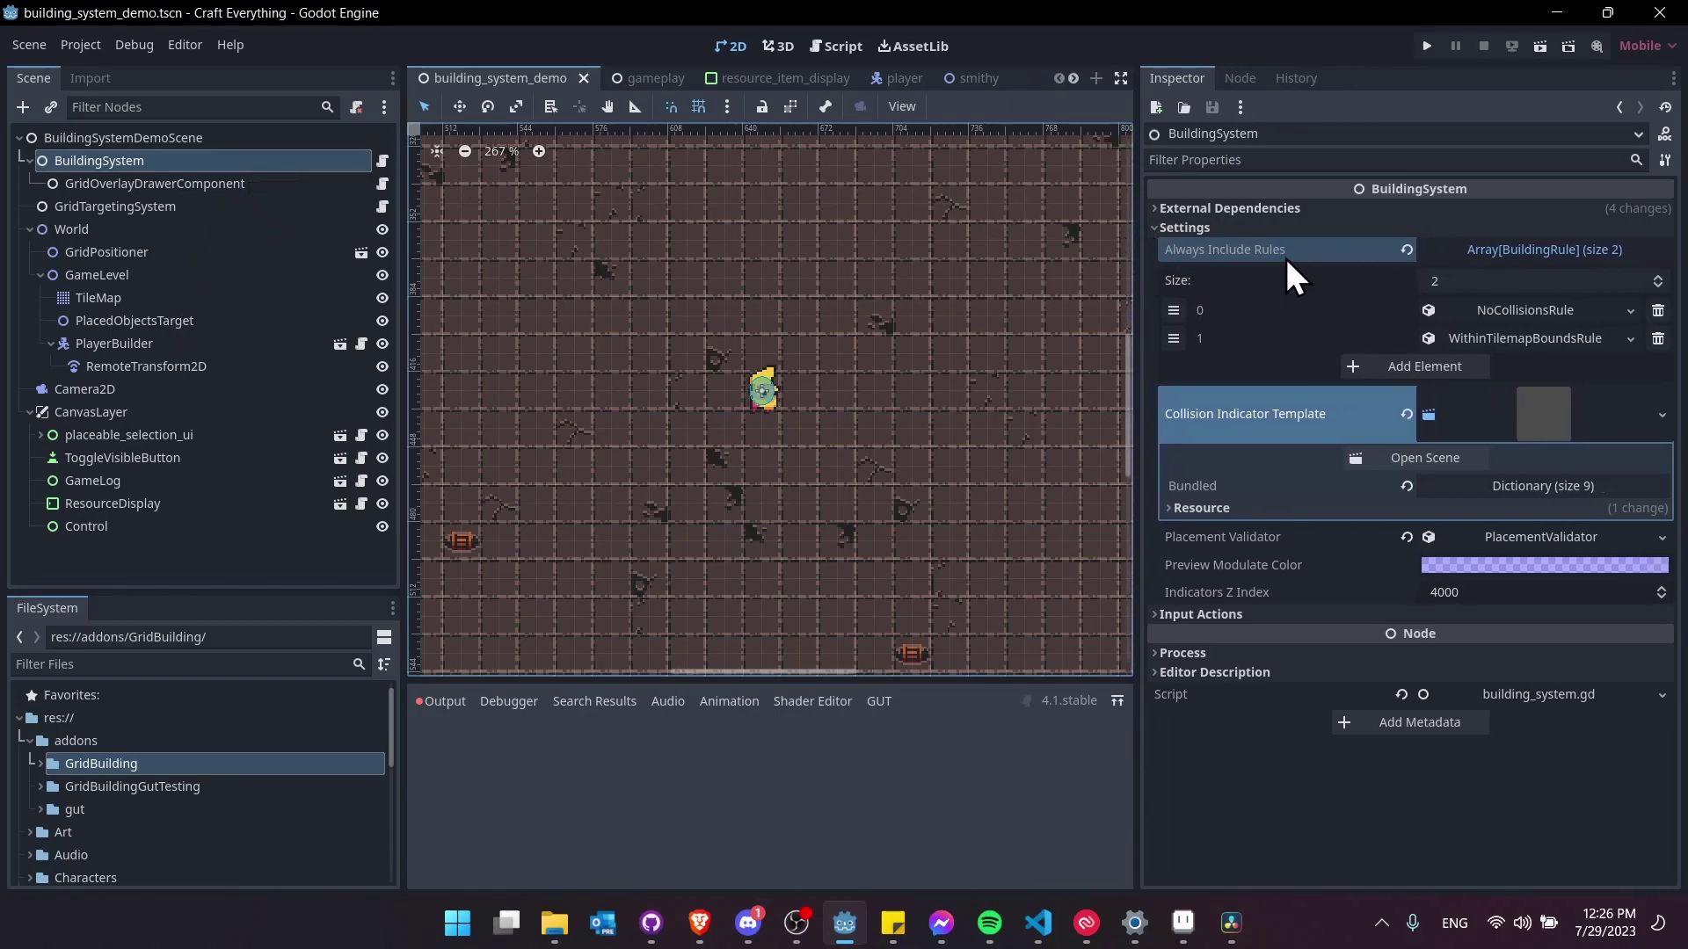
mouse_move(1285, 255)
Expand and collapse NoCollisionsRule, check its rule type options, then inspect WithinTilemapBoundsRule.
click(1546, 312)
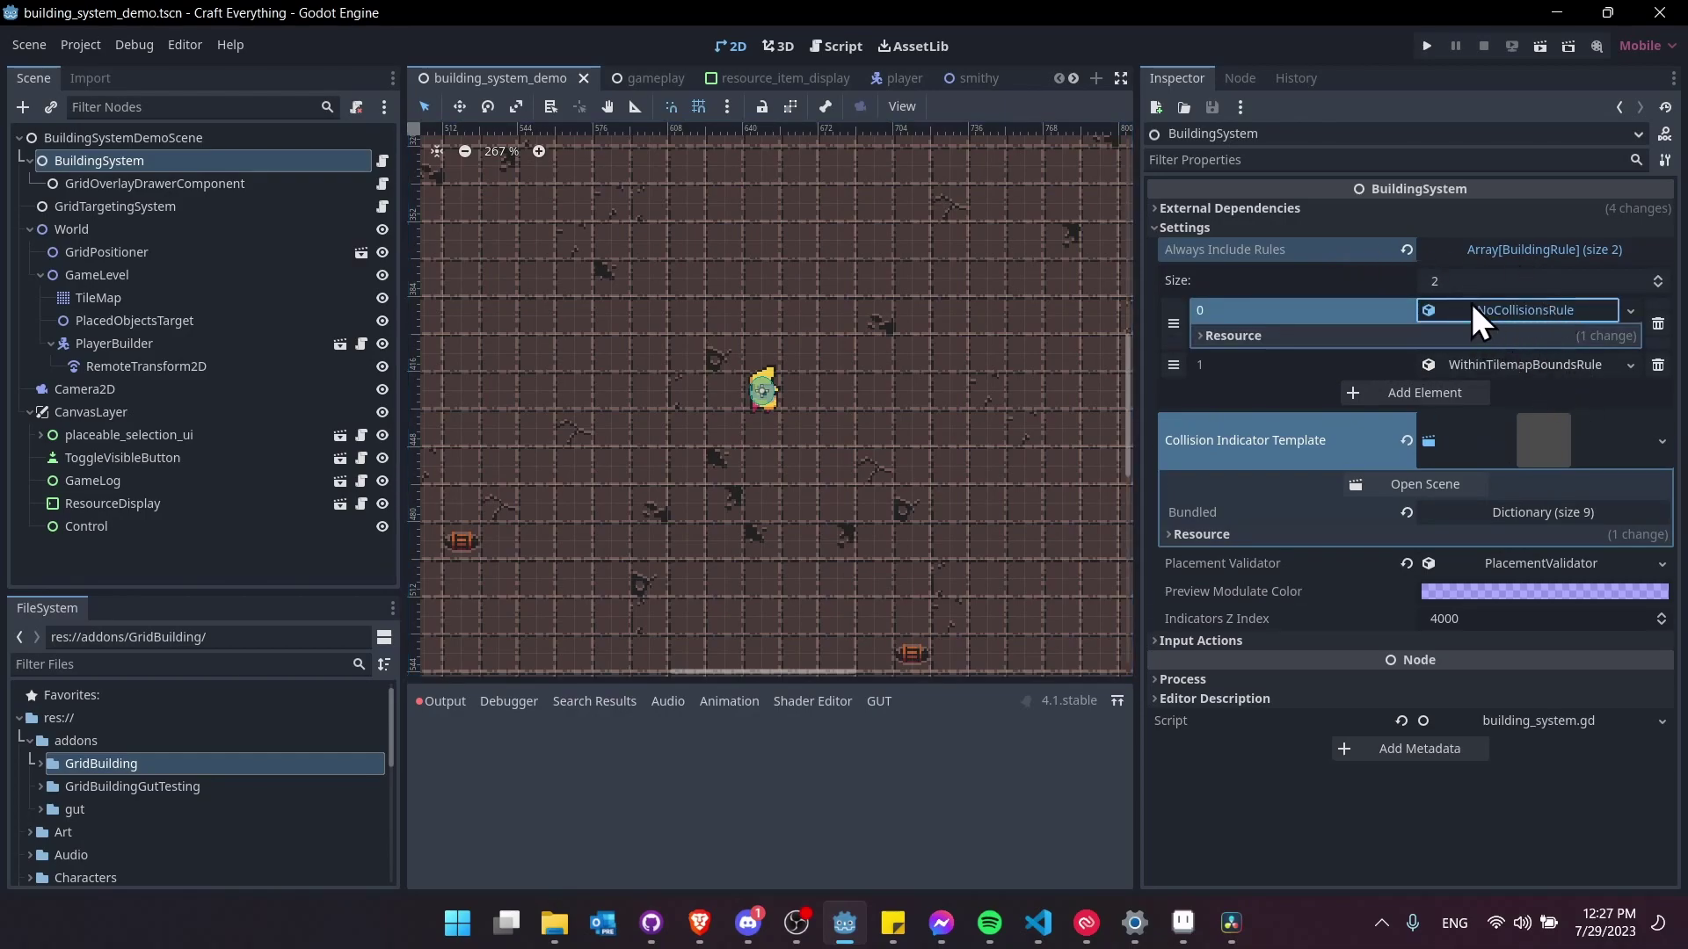
click(1528, 315)
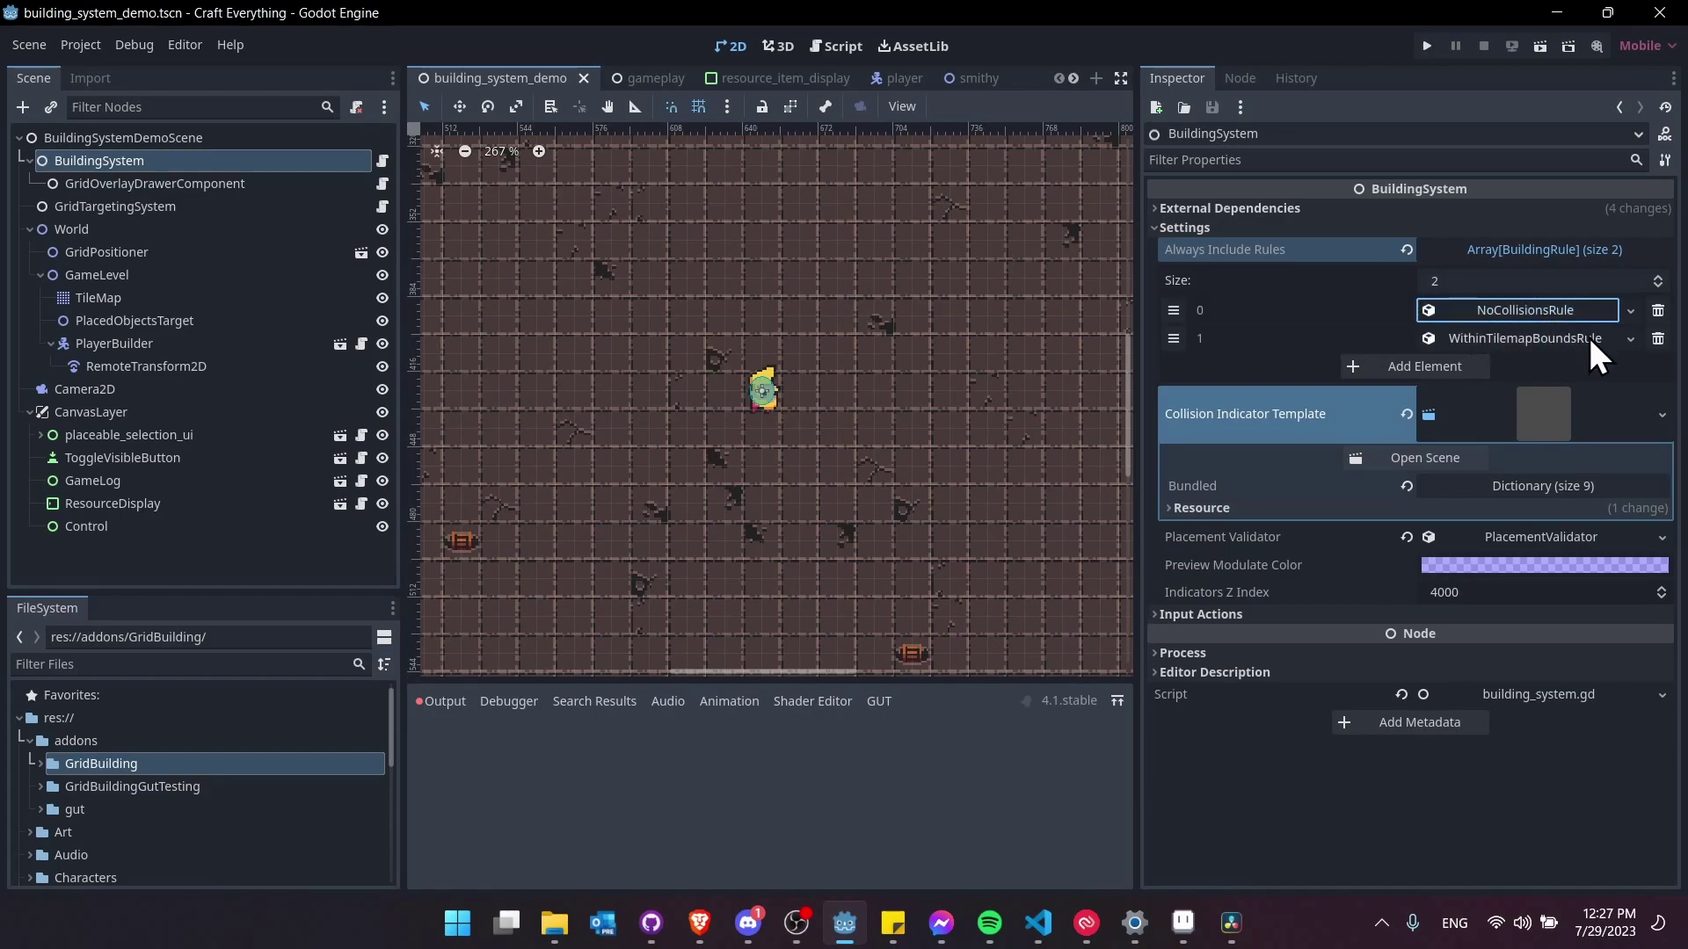
click(1636, 309)
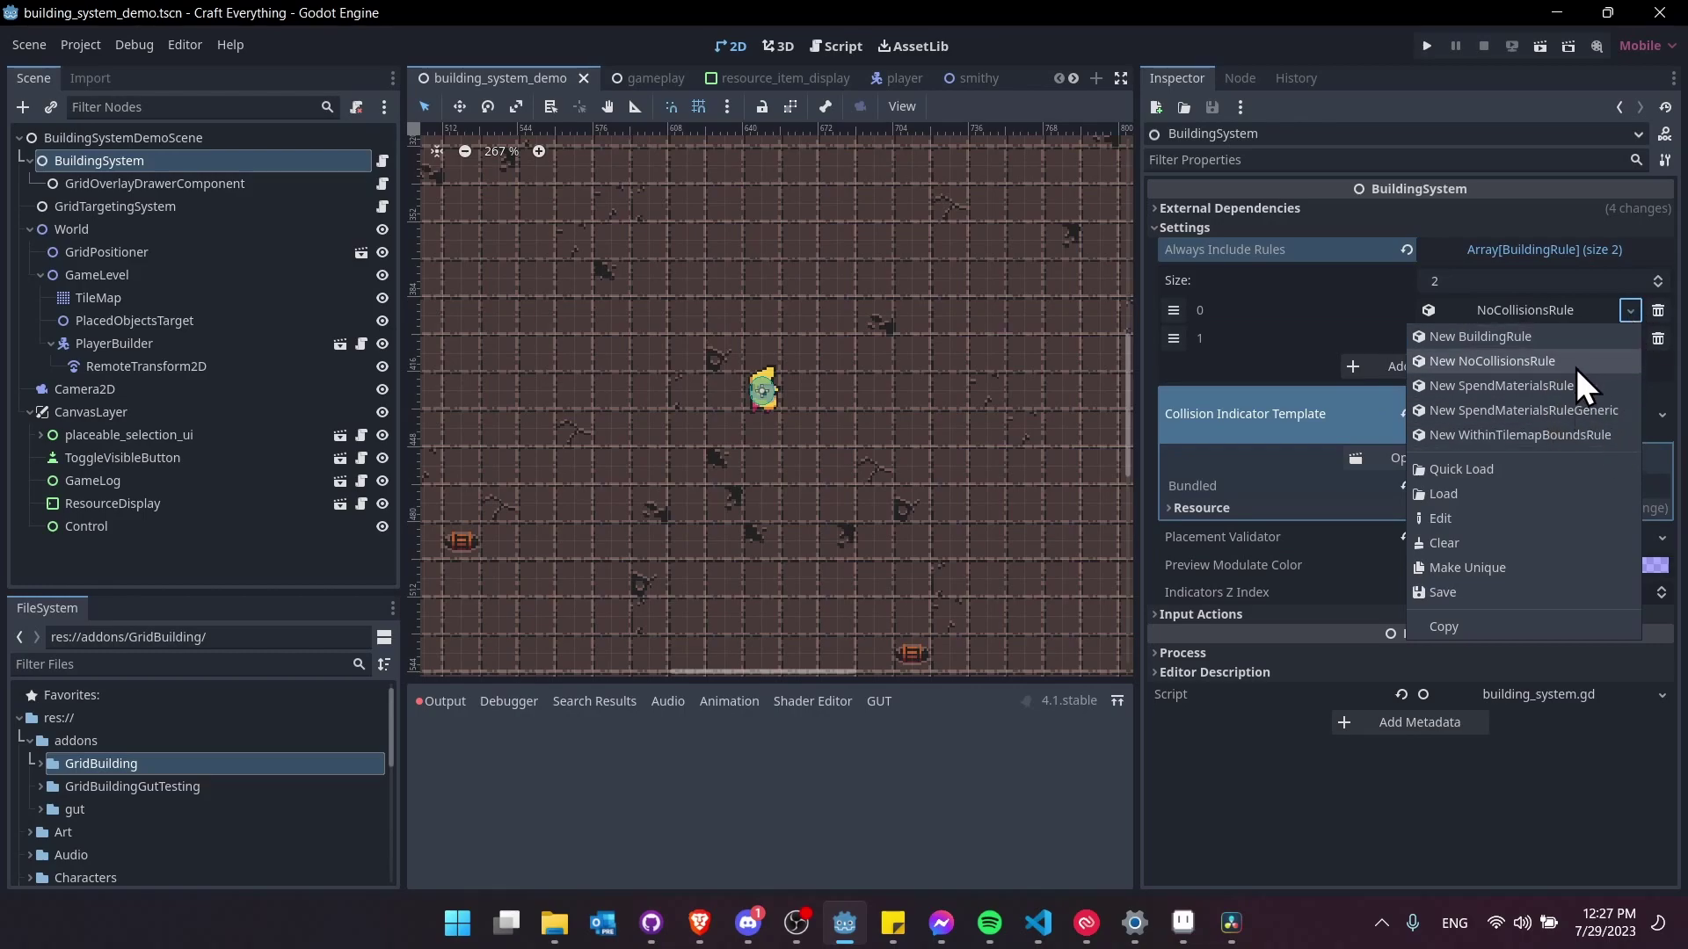
click(1630, 309)
click(1468, 337)
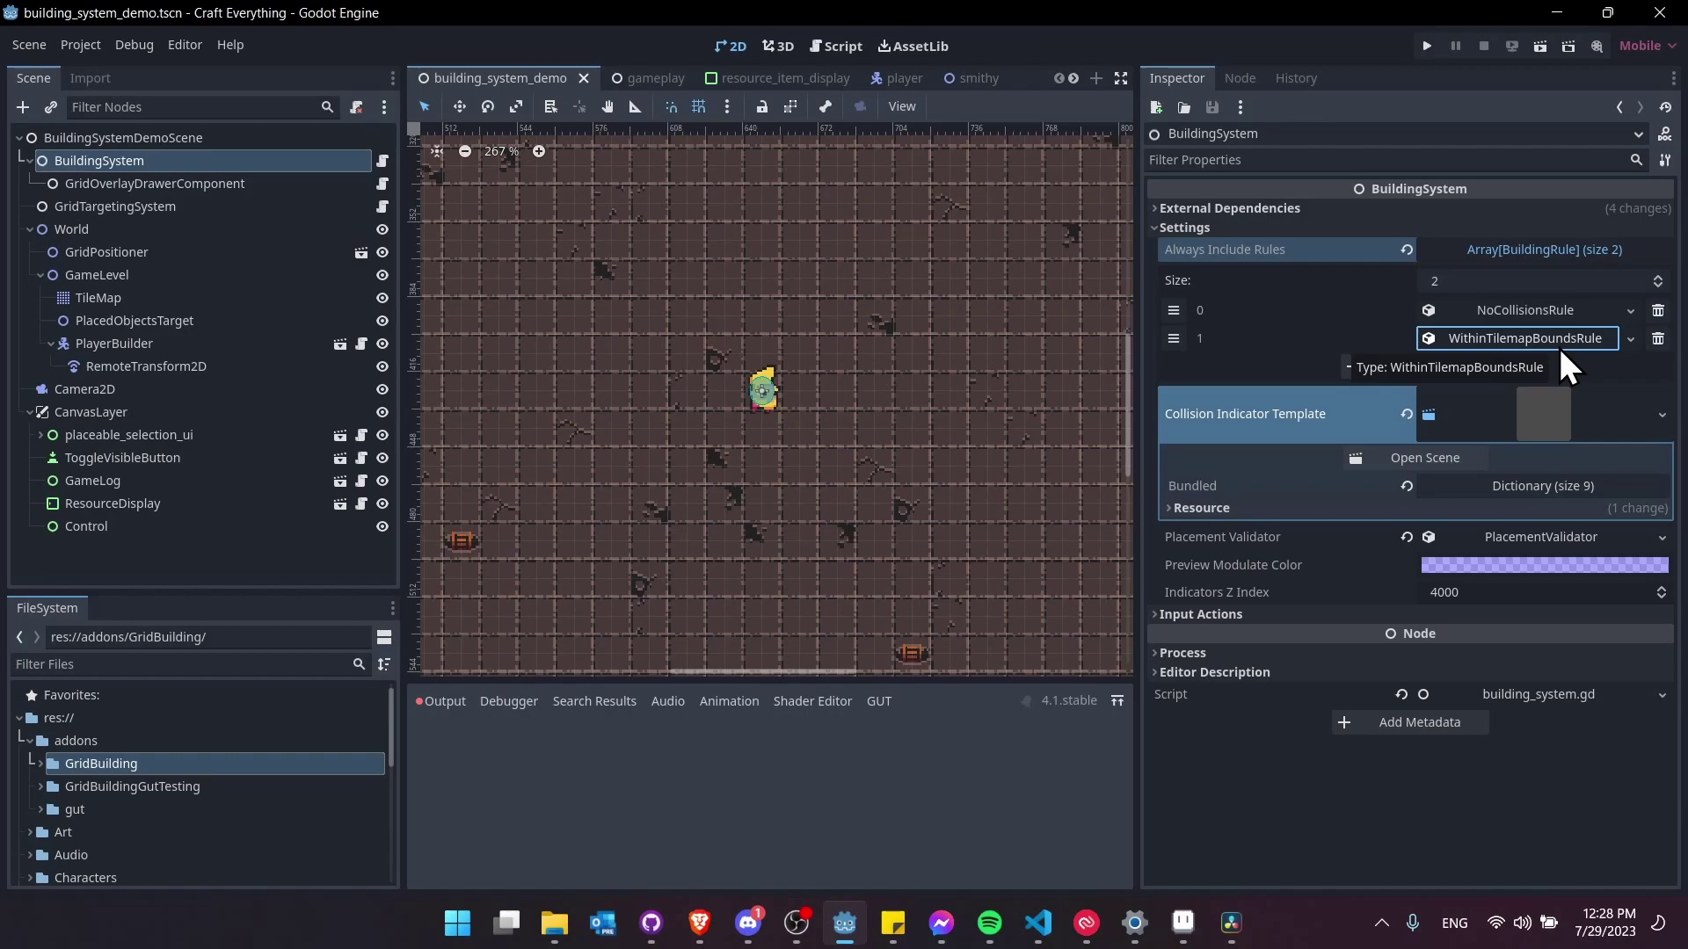
Zoom and pan the 2D viewport to 211.9% with the character and barrels in view.
scroll(826, 426, down, 4)
middle_drag(989, 457, 682, 398)
scroll(873, 345, up, 5)
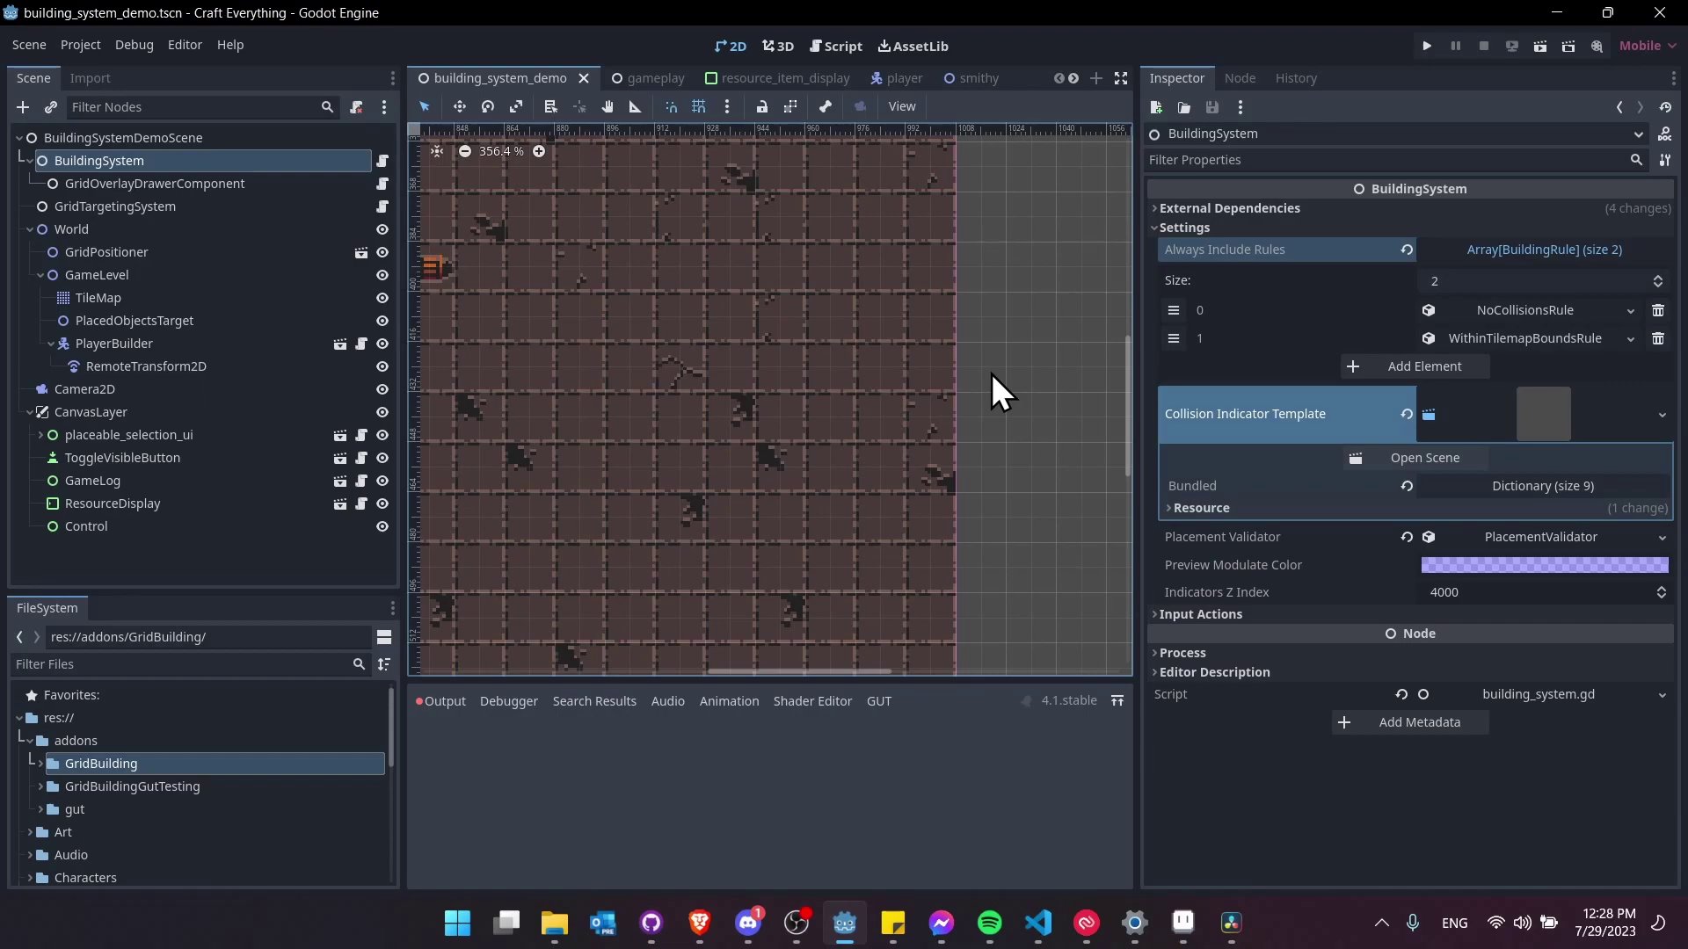
scroll(991, 373, down, 3)
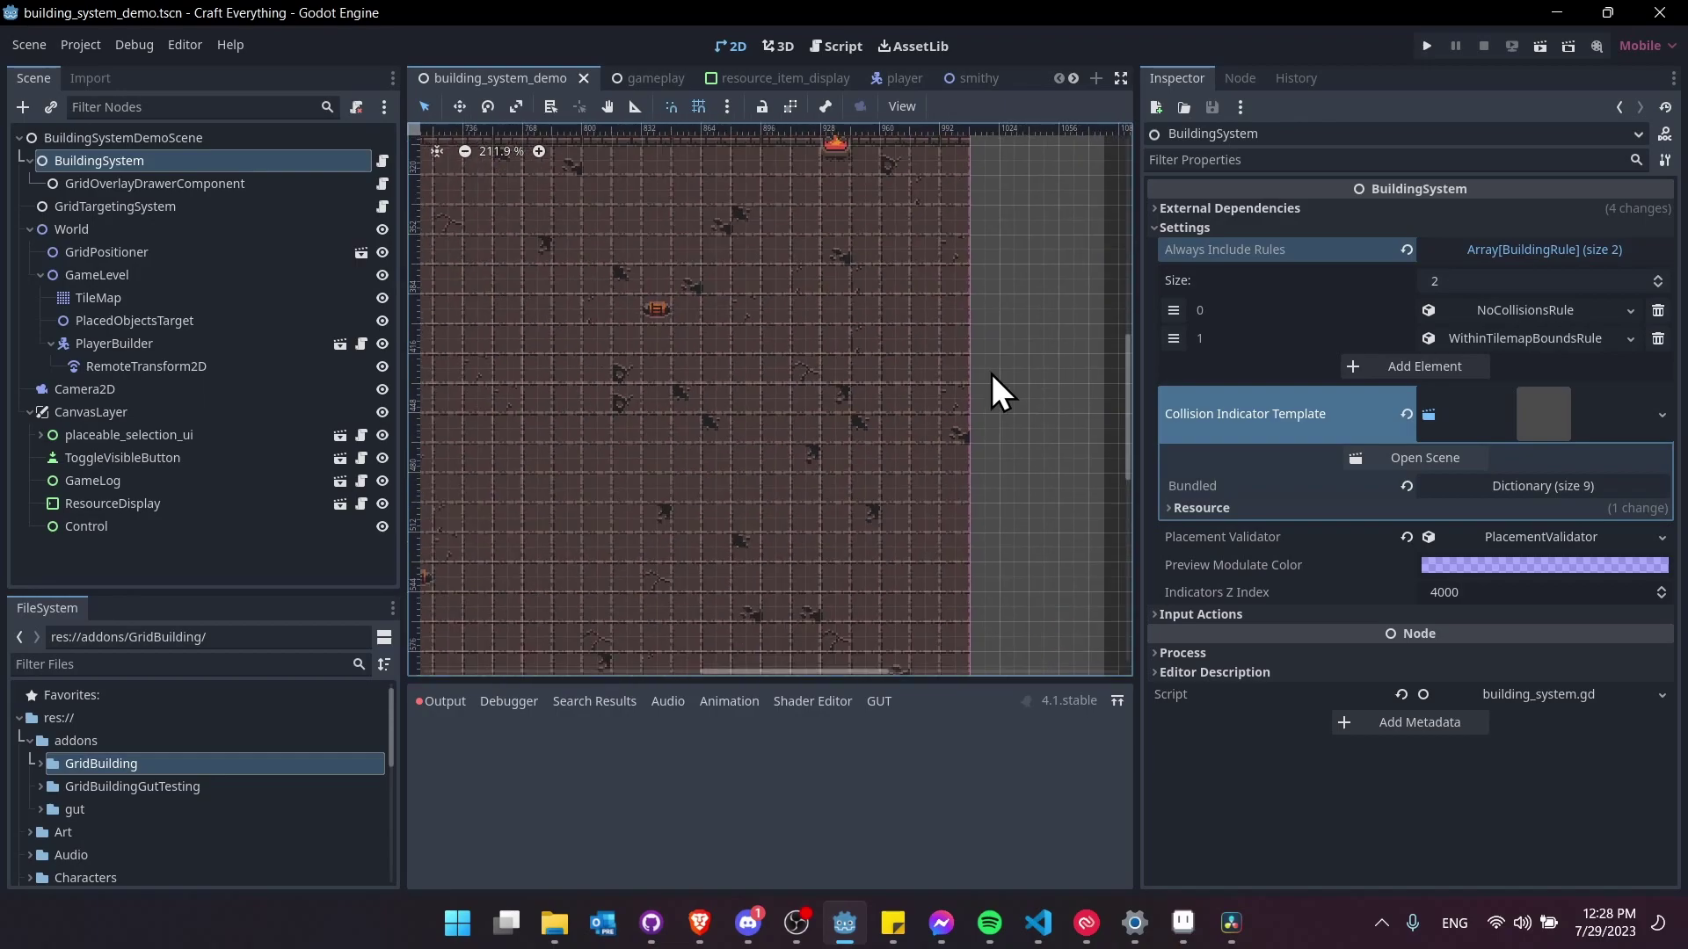
scroll(905, 393, left, 6)
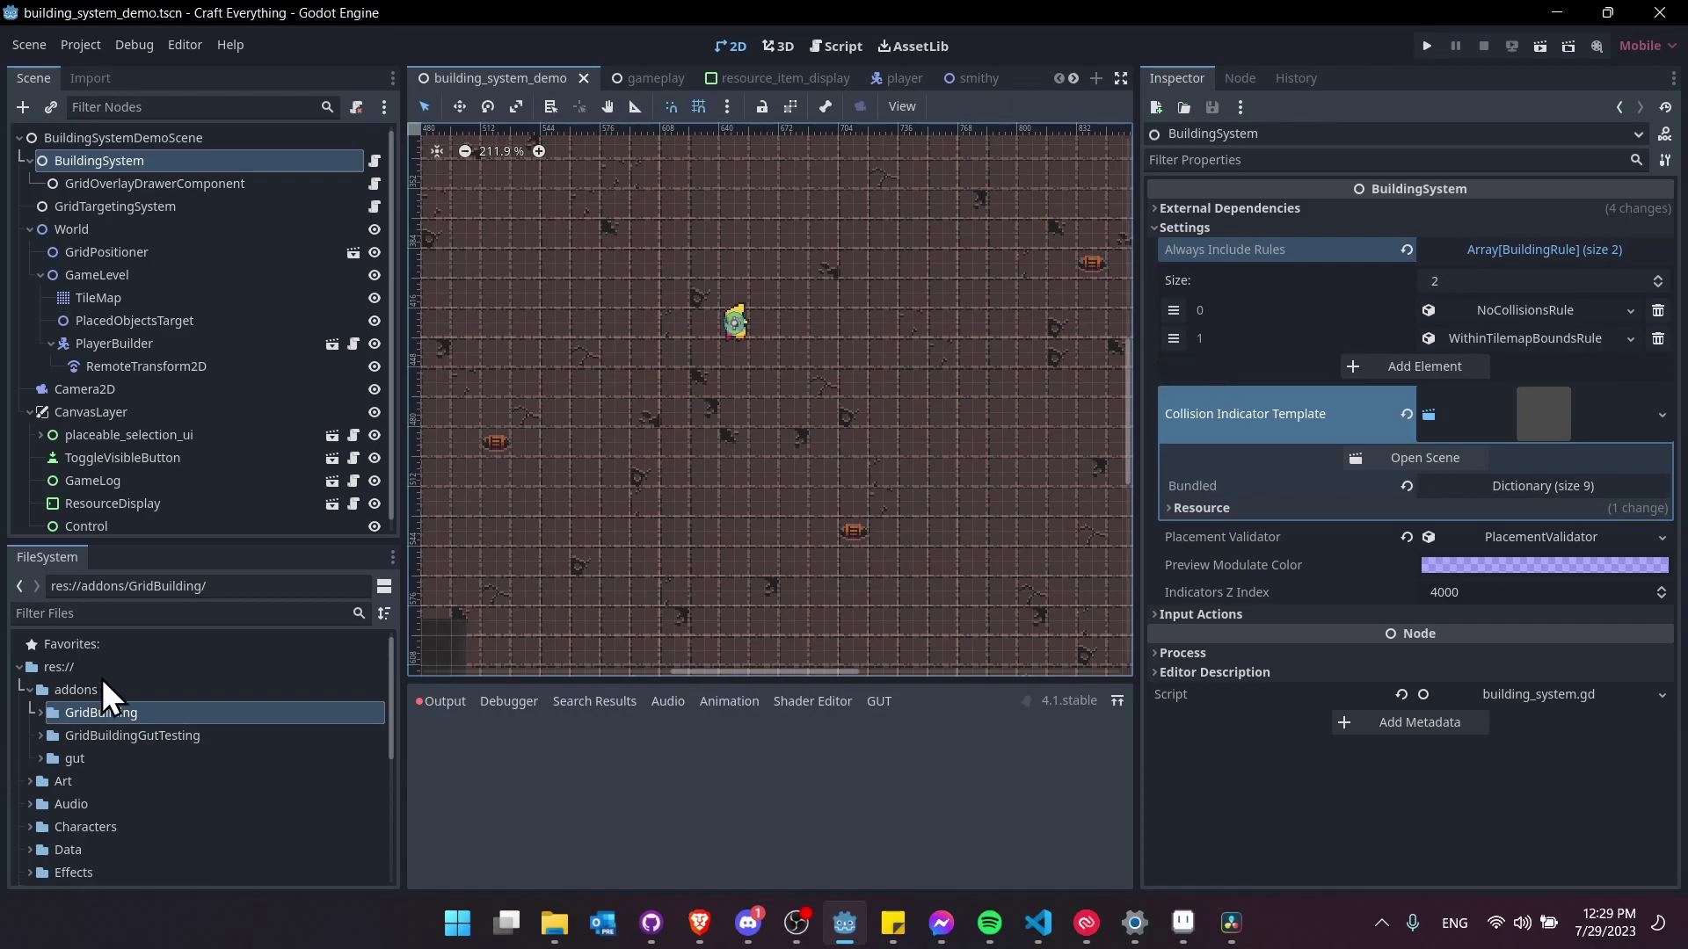
Enlarge the FileSystem panel and filter the project files by 'placeable', scrolling through the results.
drag(177, 539, 191, 480)
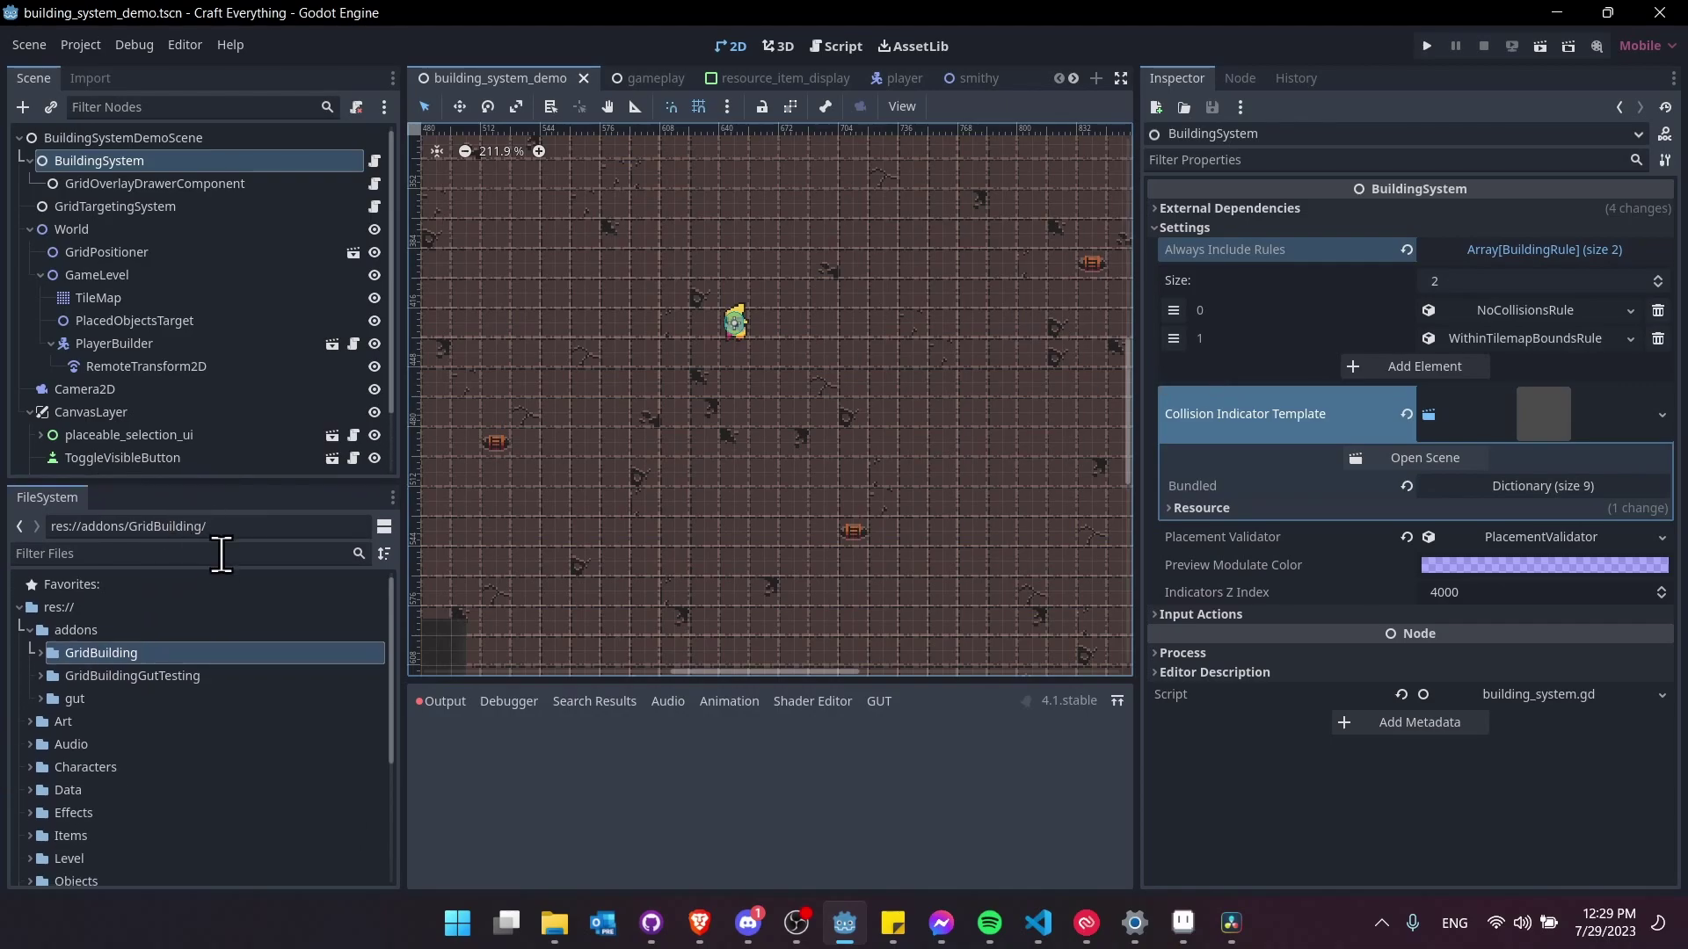
click(130, 553)
text(placeable)
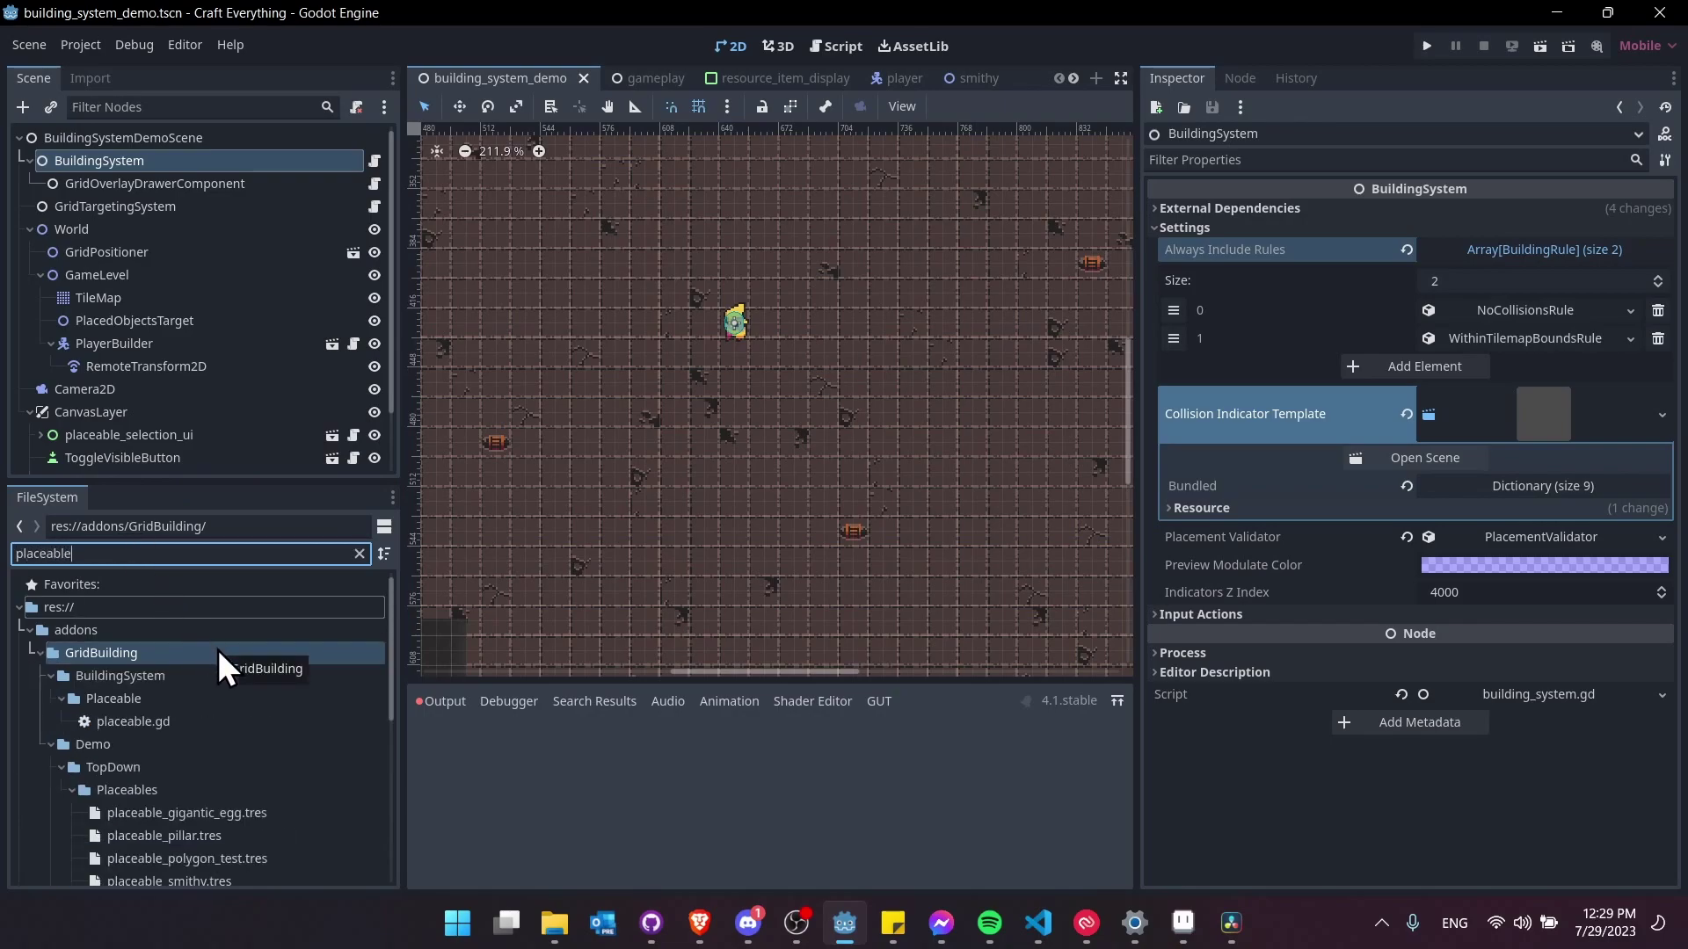
scroll(220, 650, down, 2)
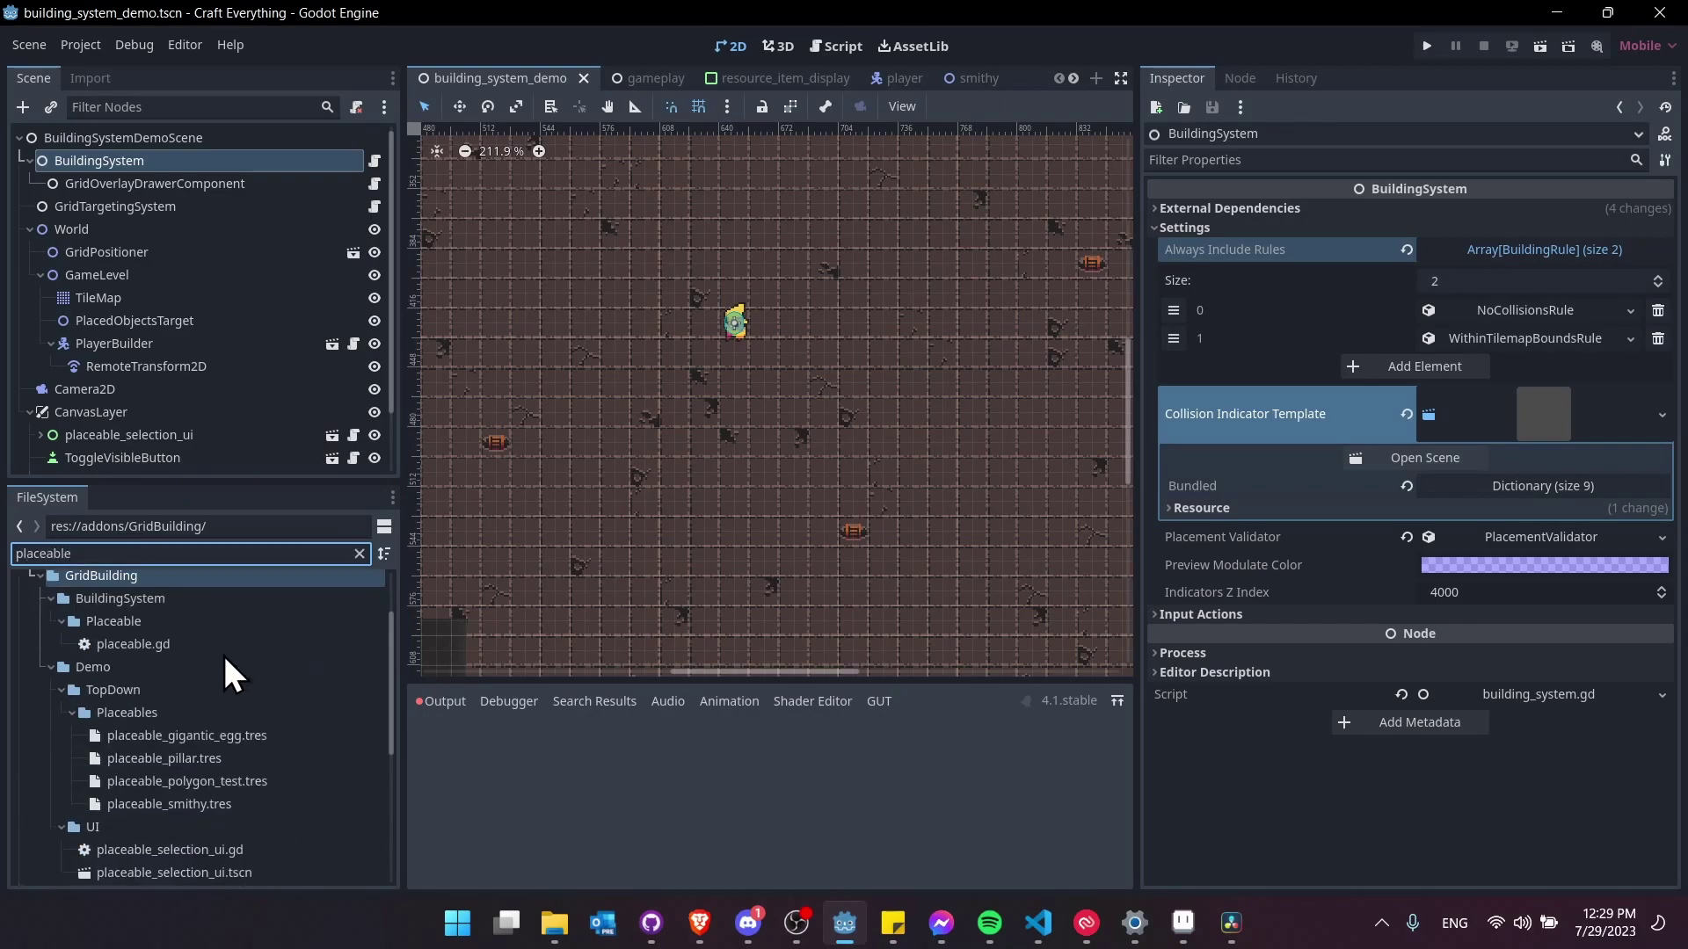
Inspect placeable_pillar.tres and expand its SpendMaterialsRule to show the 10 material_gold cost.
click(282, 758)
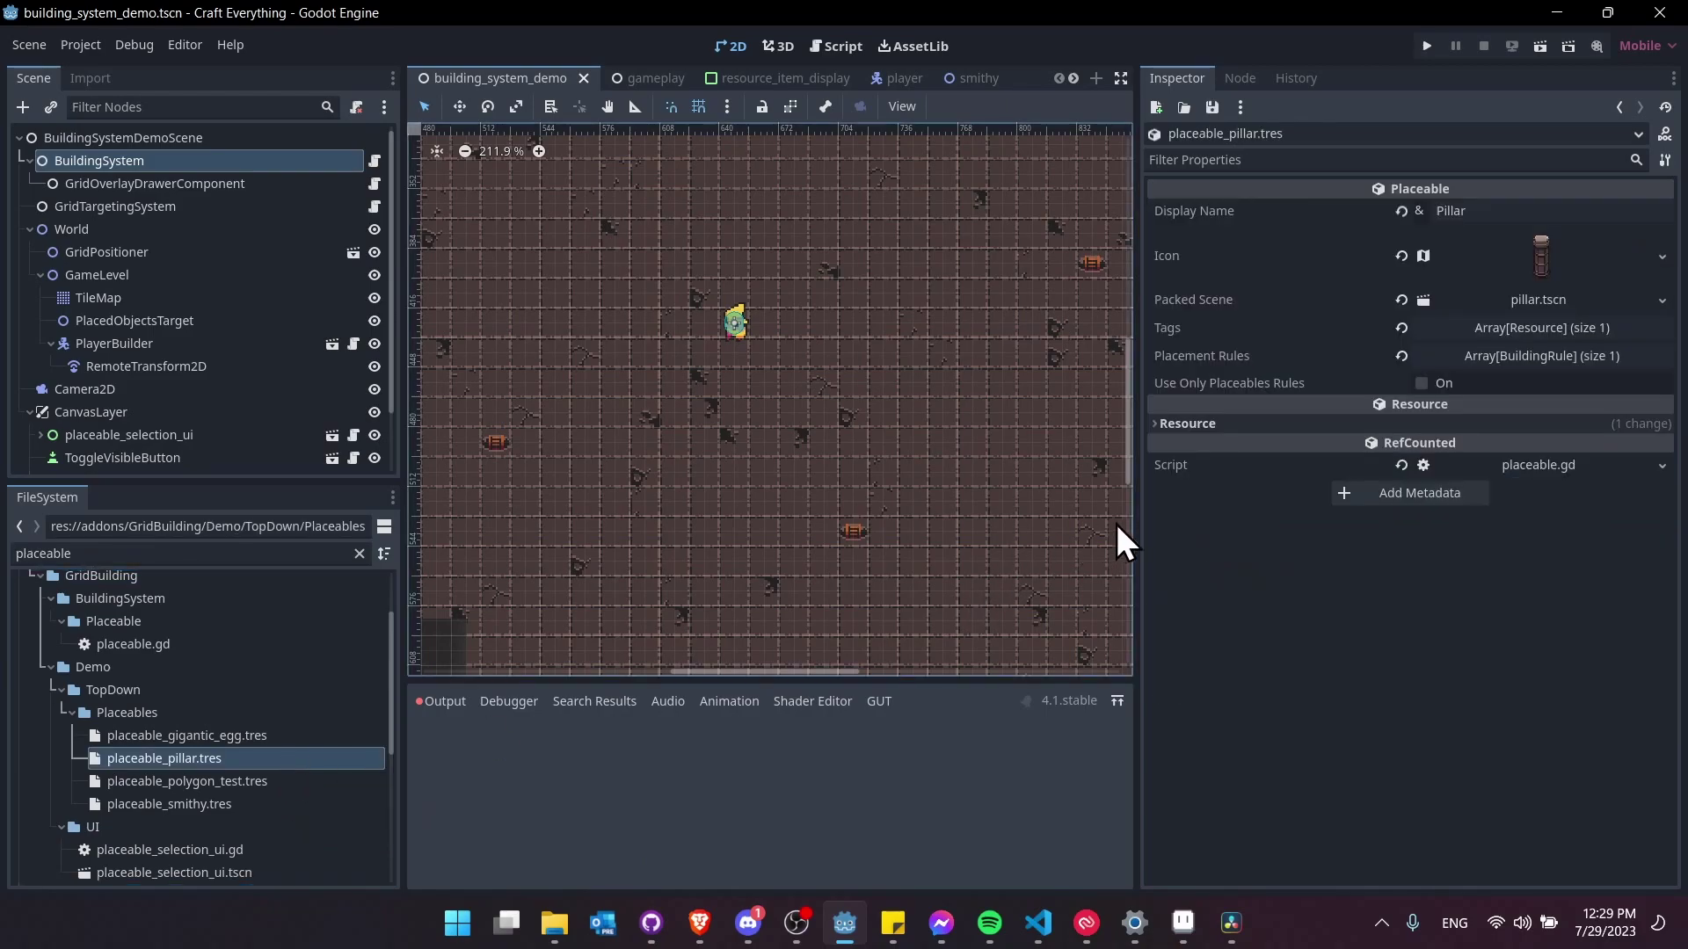
drag(1142, 525, 893, 550)
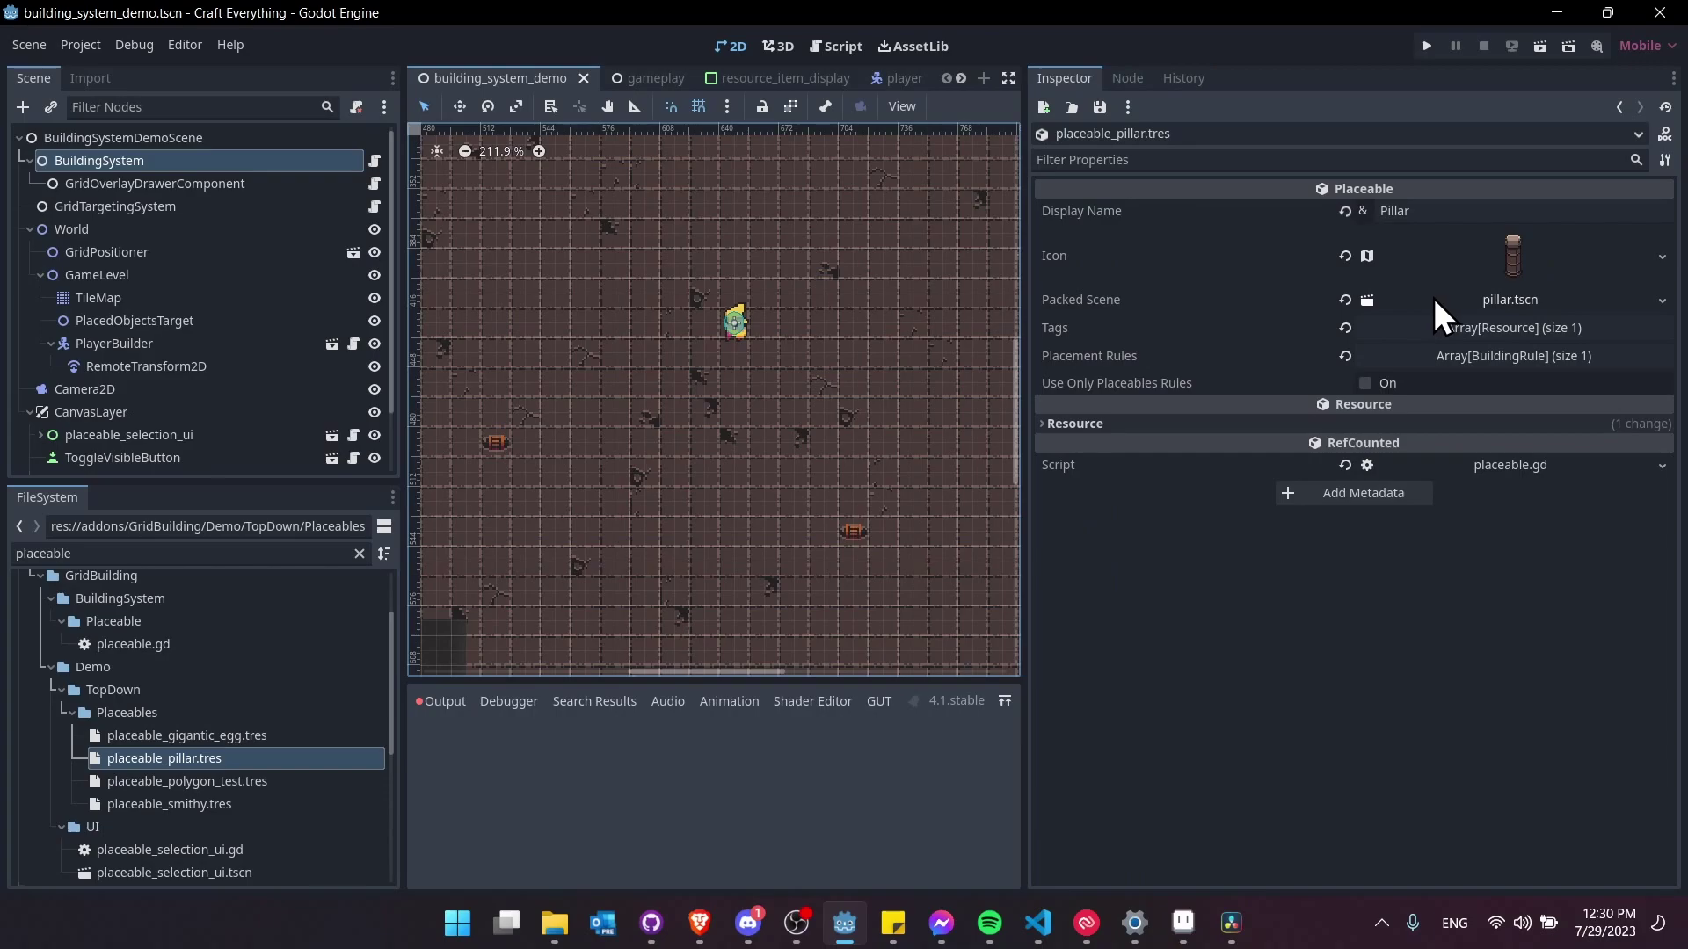
click(1490, 302)
click(1551, 299)
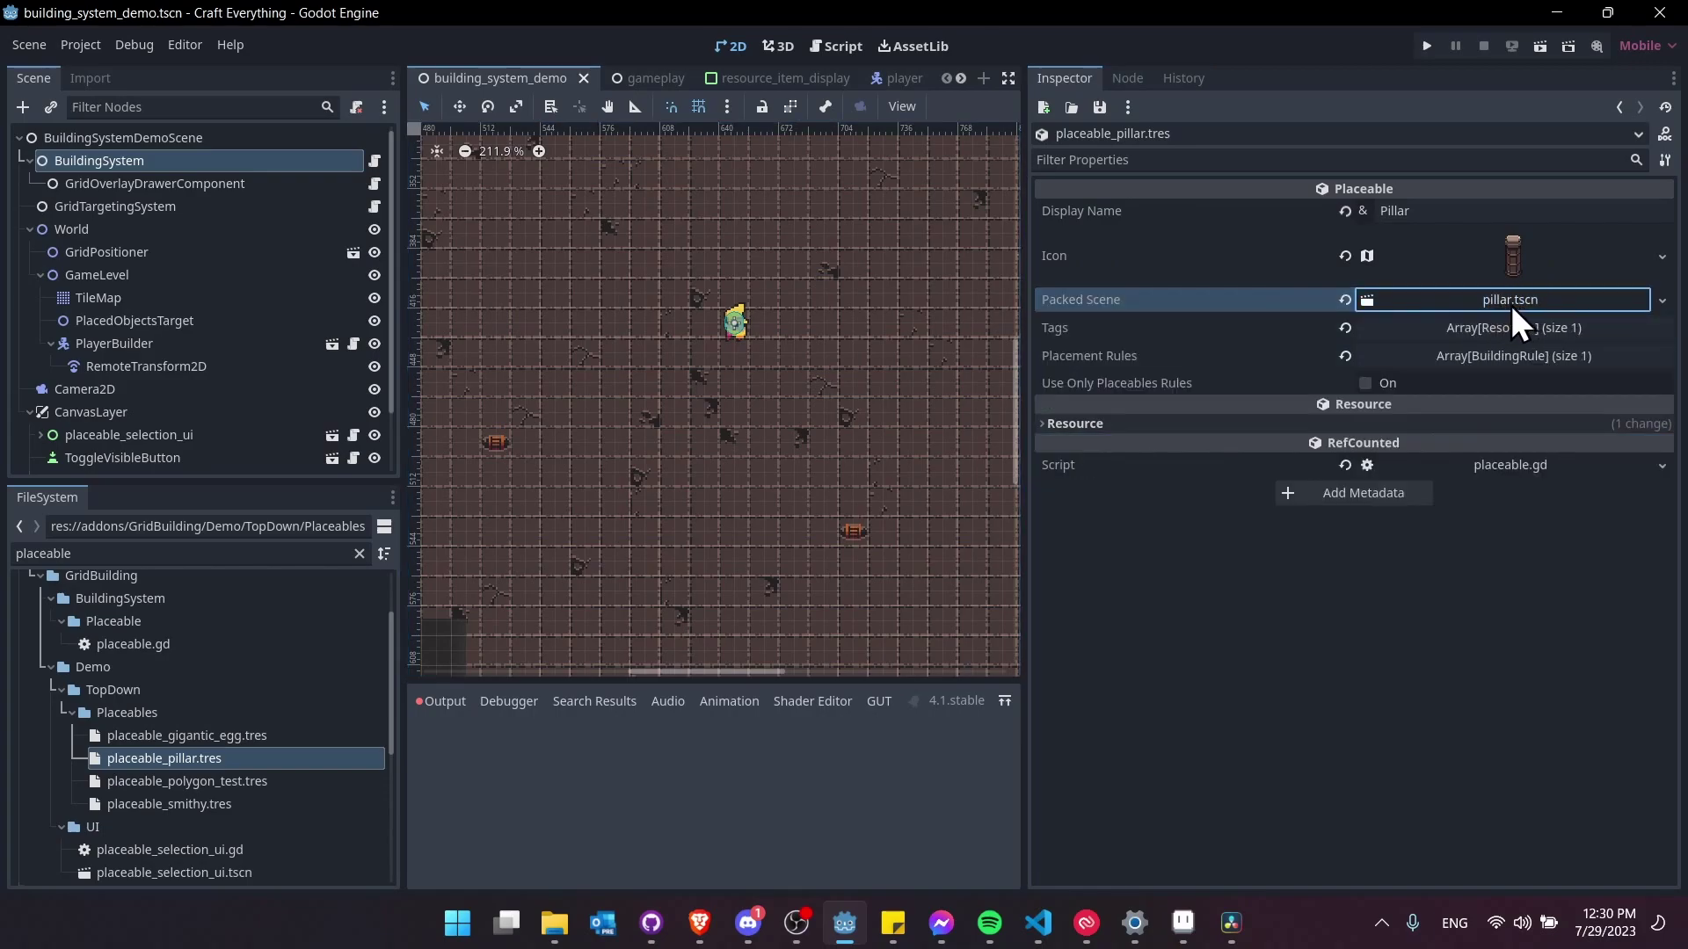
click(1450, 357)
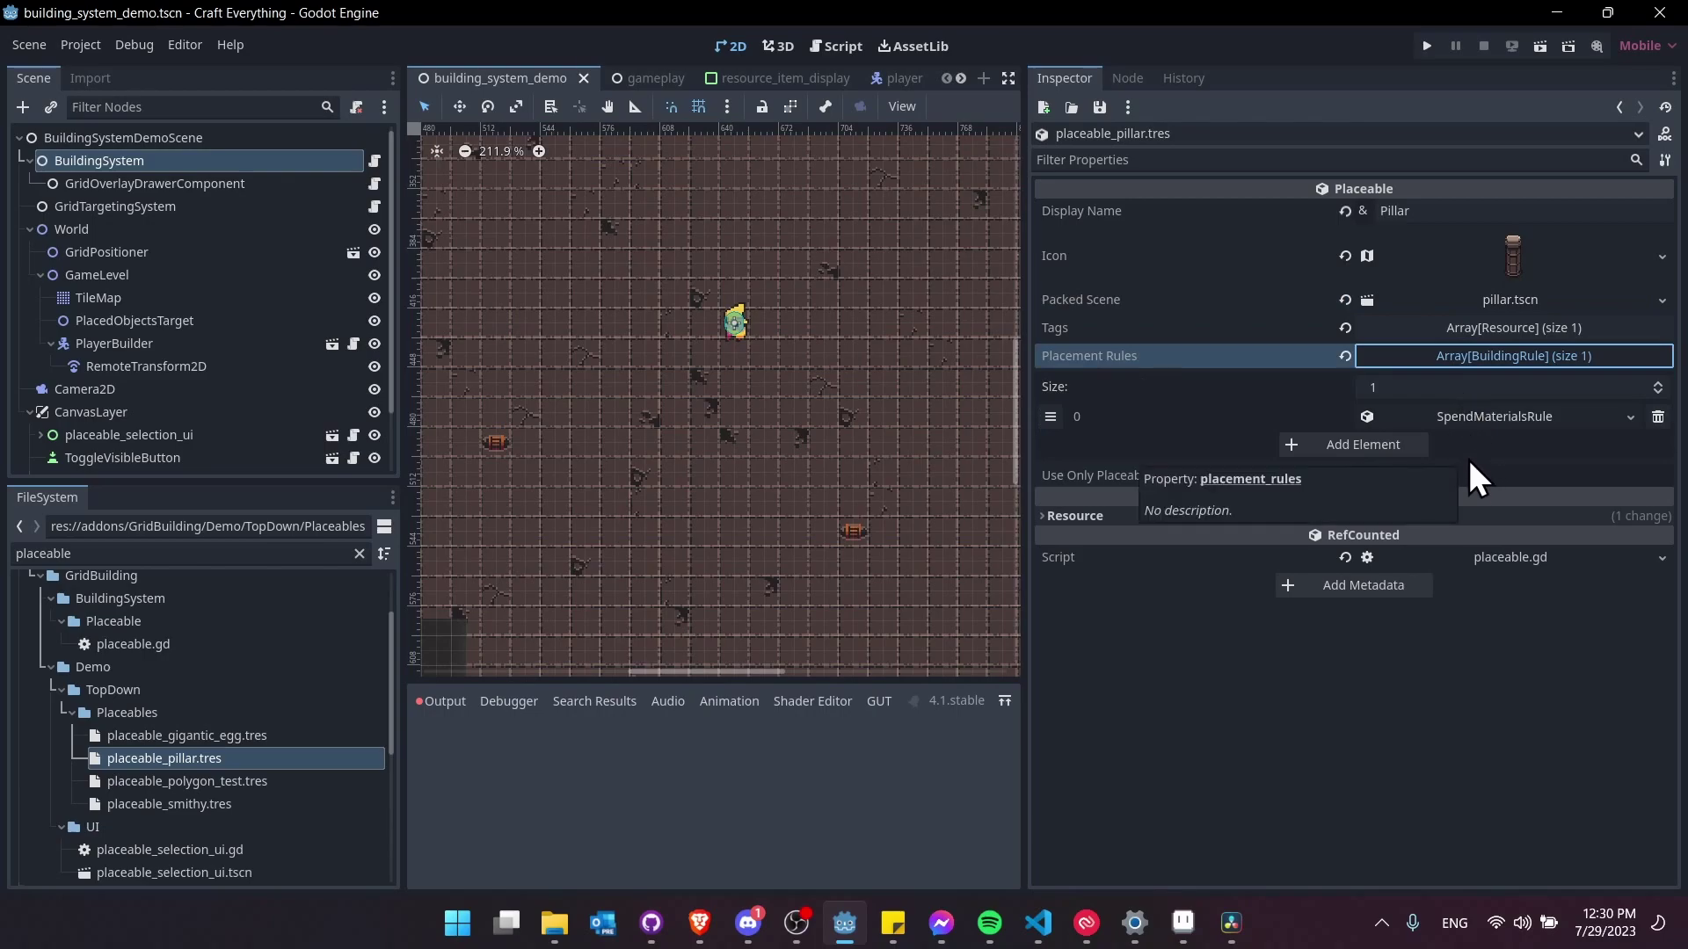
click(1499, 420)
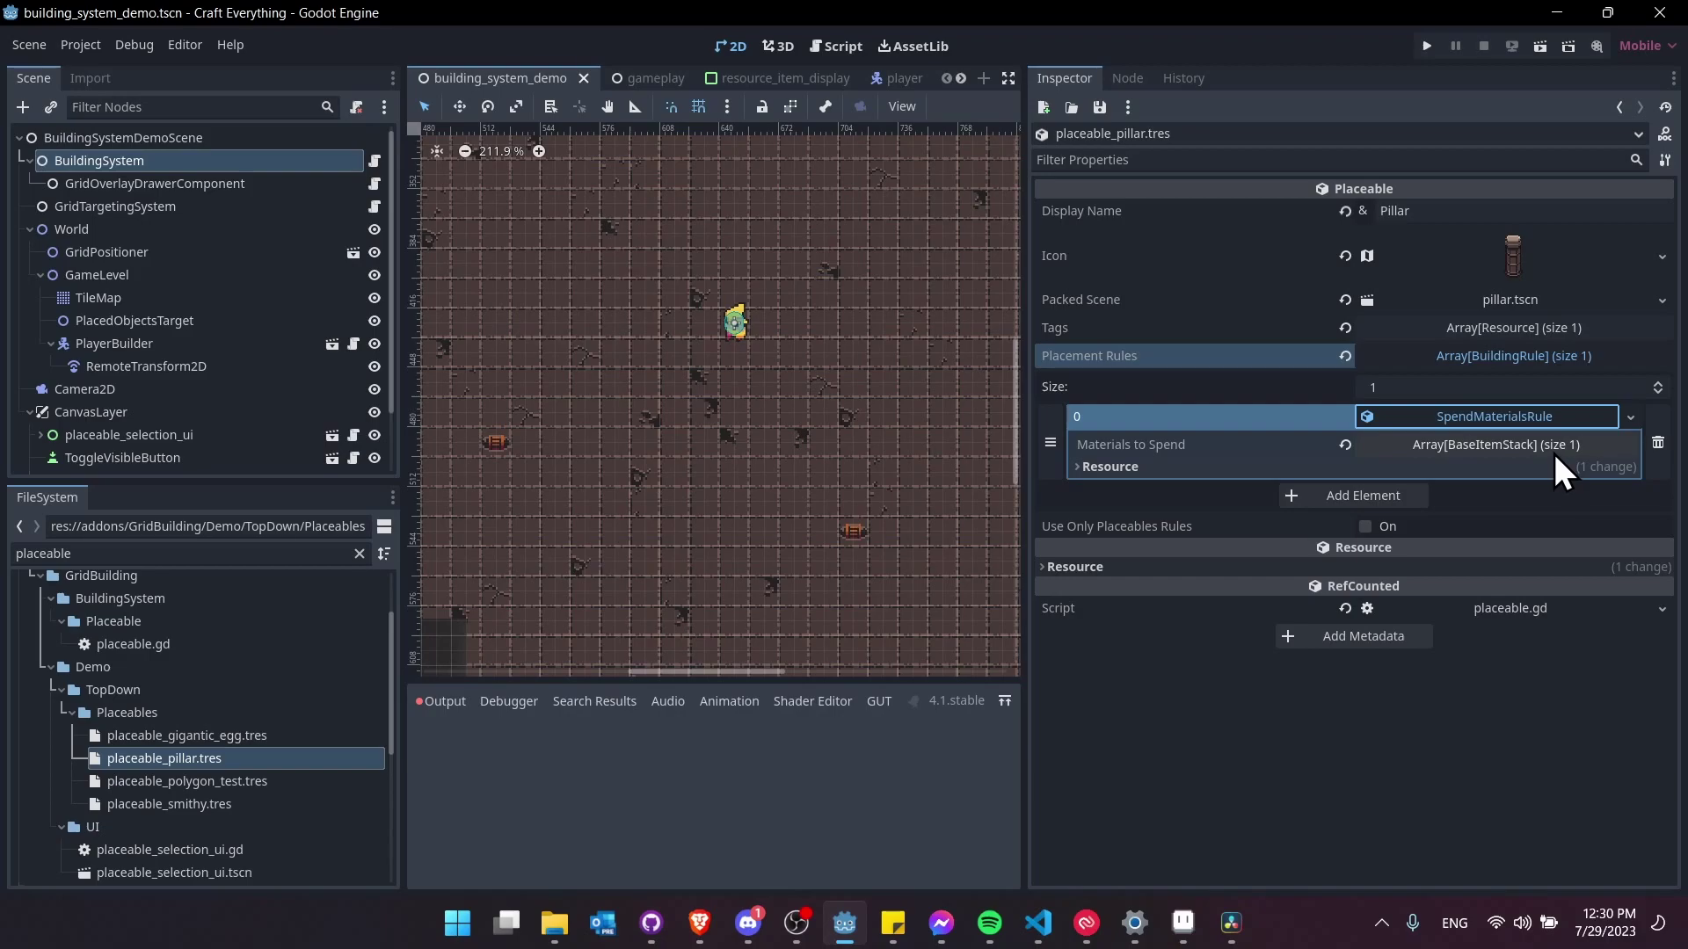
click(1552, 450)
click(1542, 504)
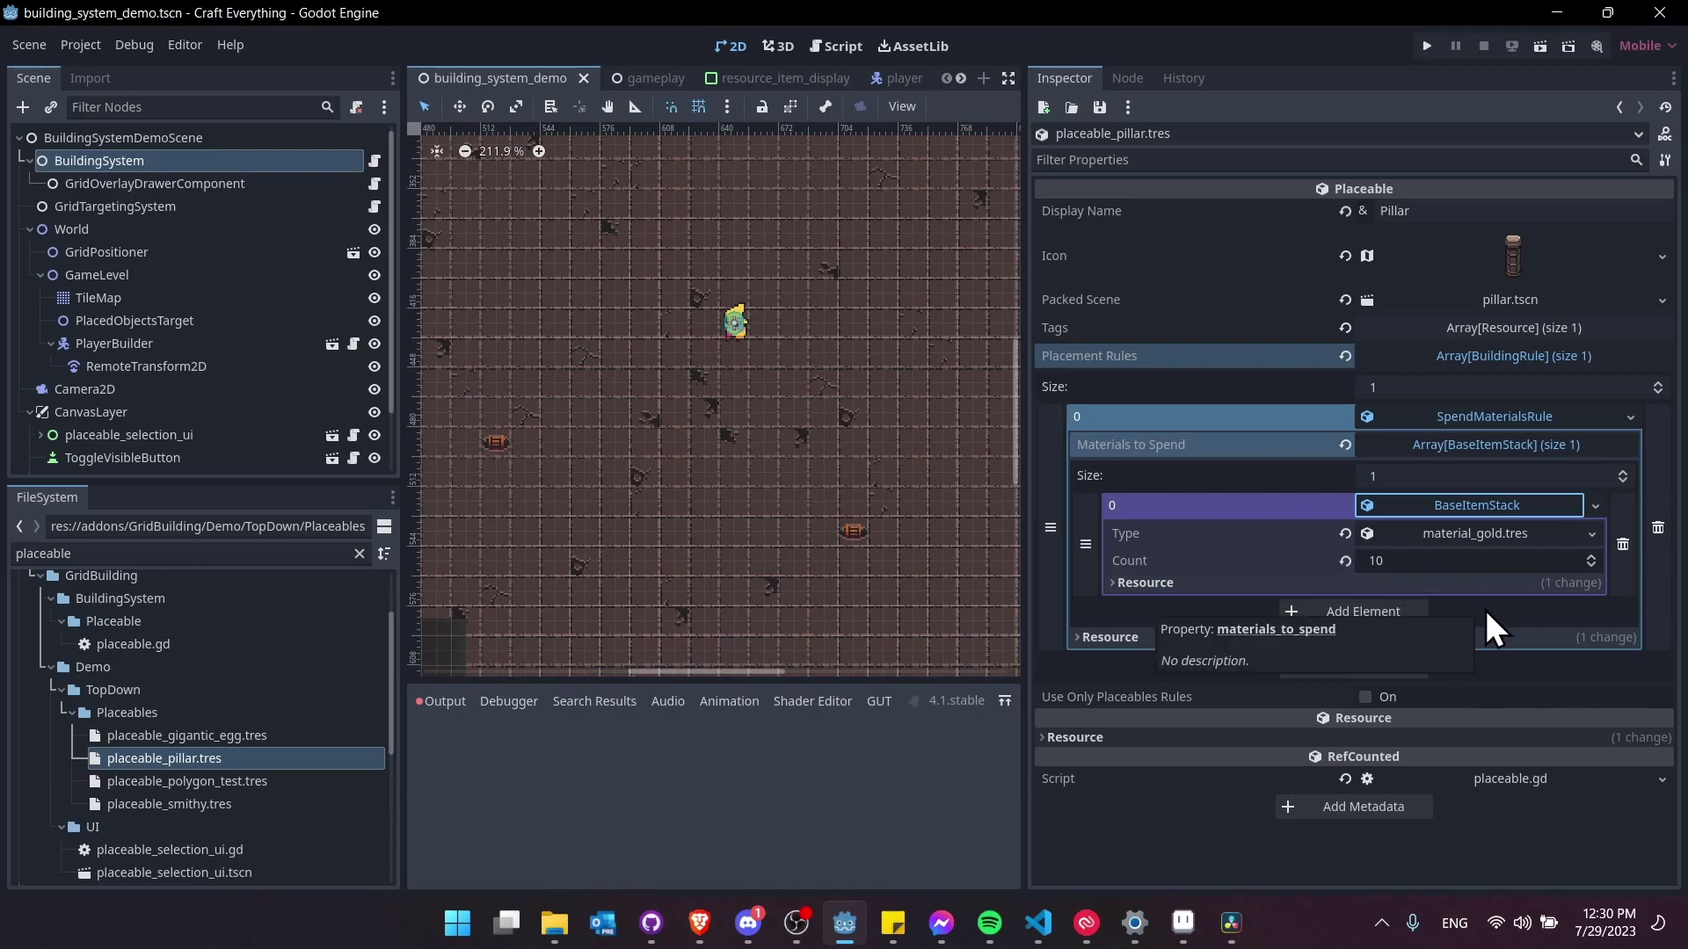
Look at the available rule types, then bring up the gold stack's item type options.
click(1628, 418)
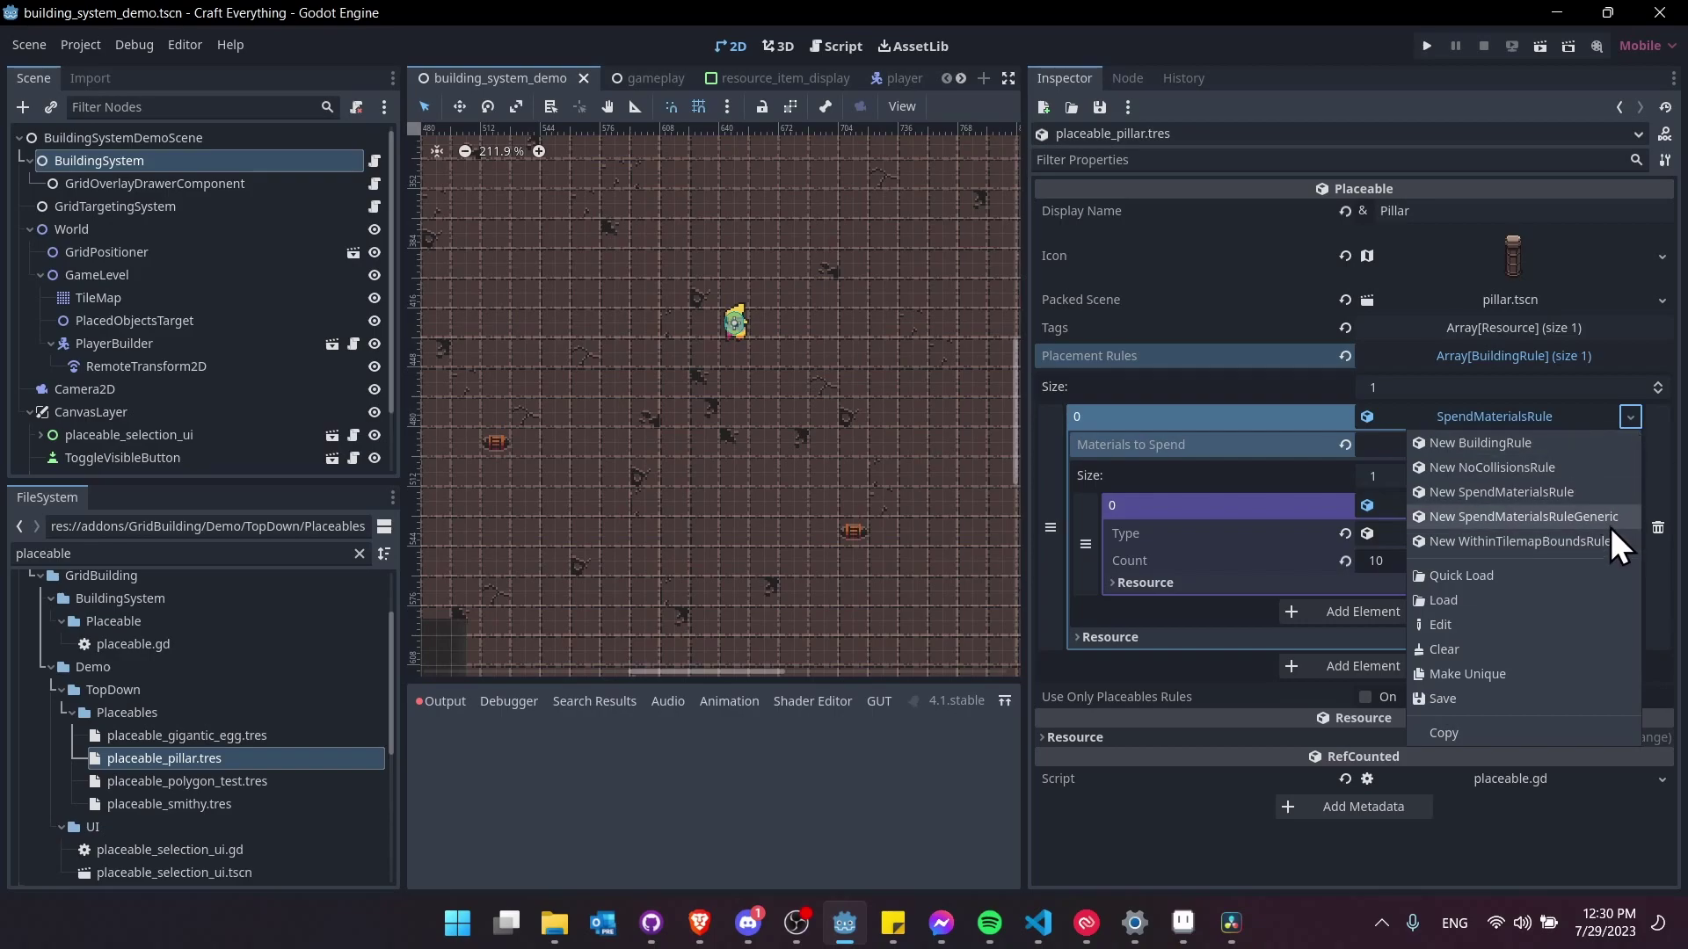
click(1640, 426)
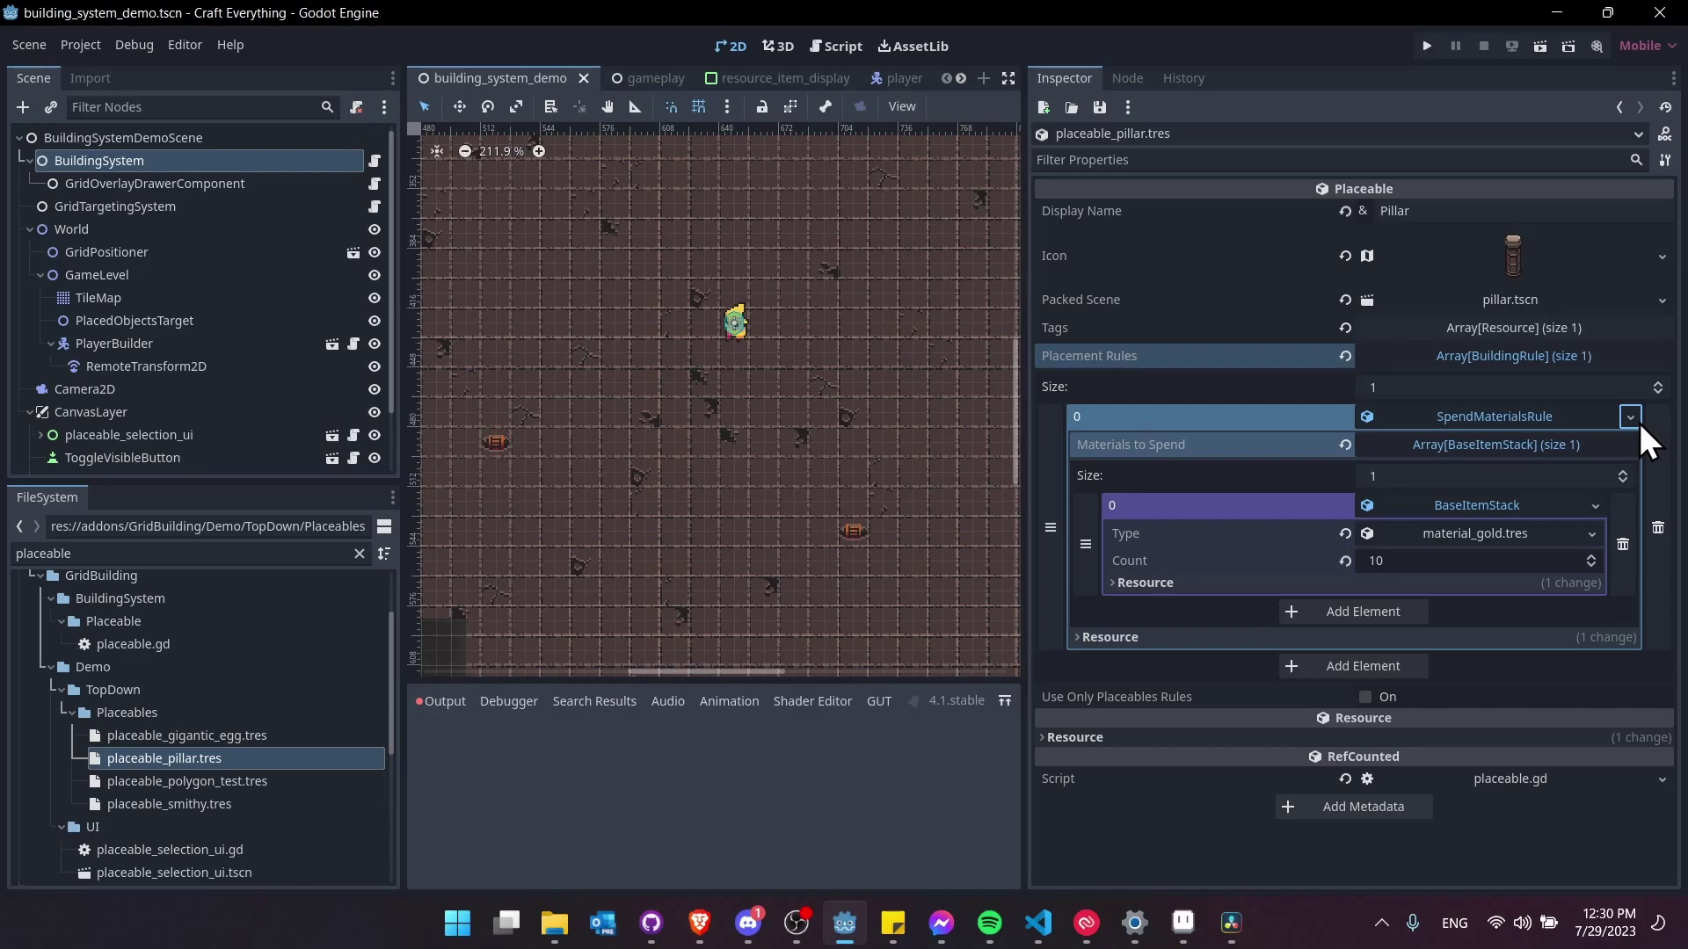
click(1593, 533)
key(Escape)
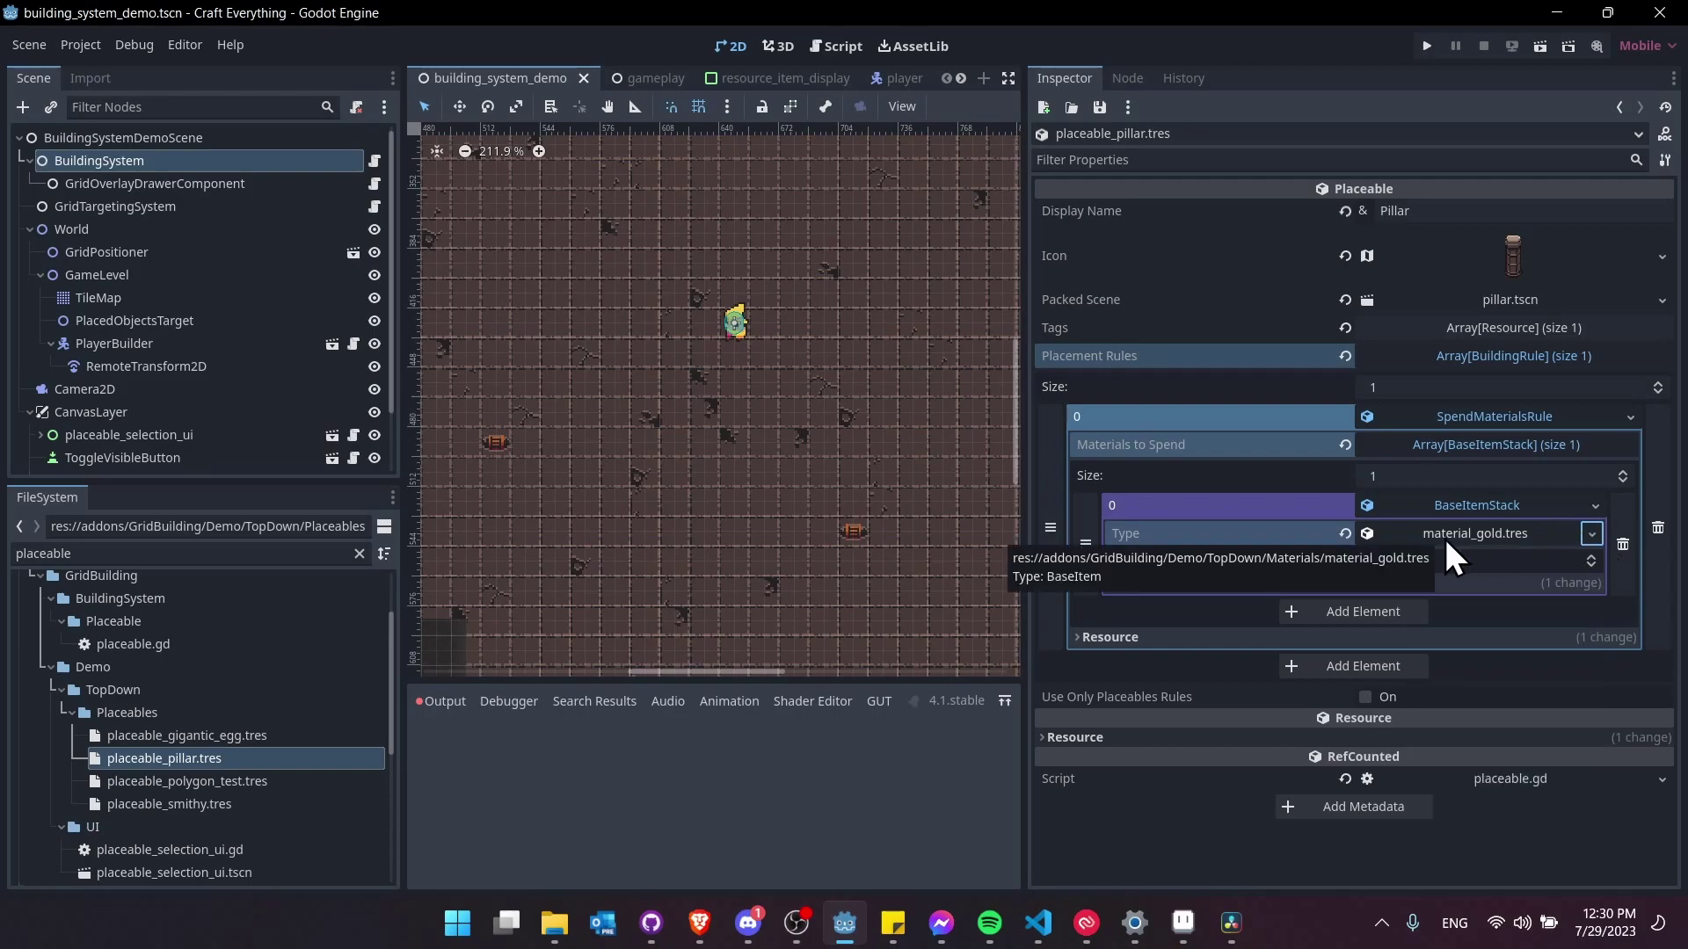
click(1591, 535)
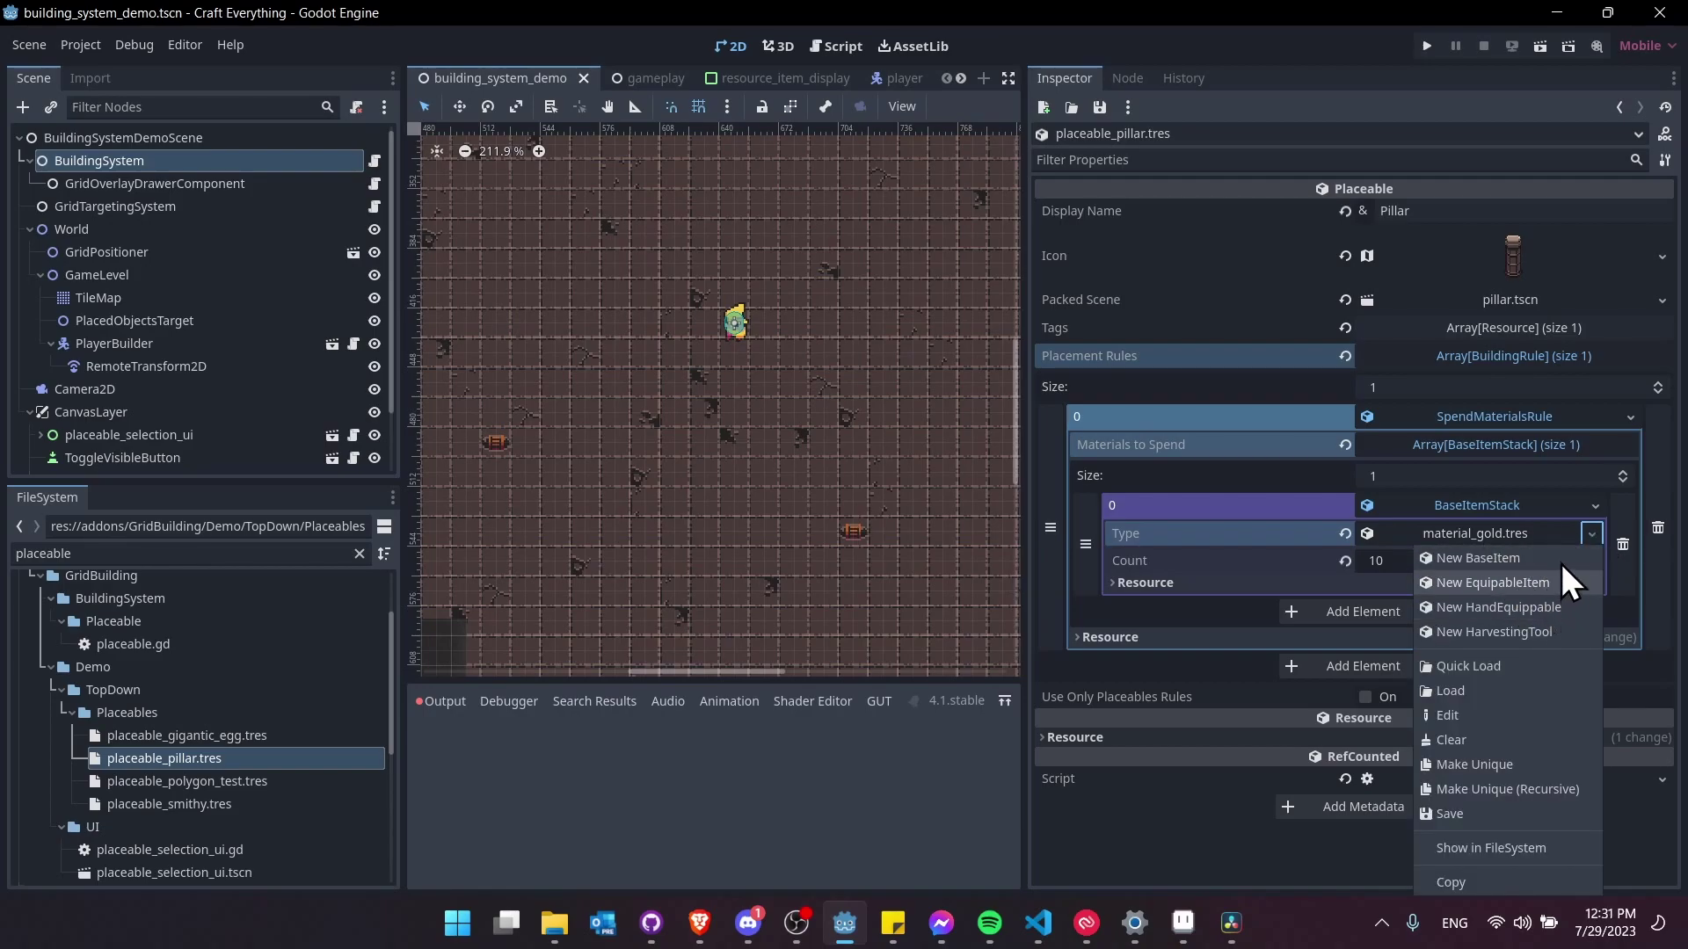
Cancel the Quick Load picker, keeping material_gold.tres, and collapse the SpendMaterialsRule to one row.
click(1556, 676)
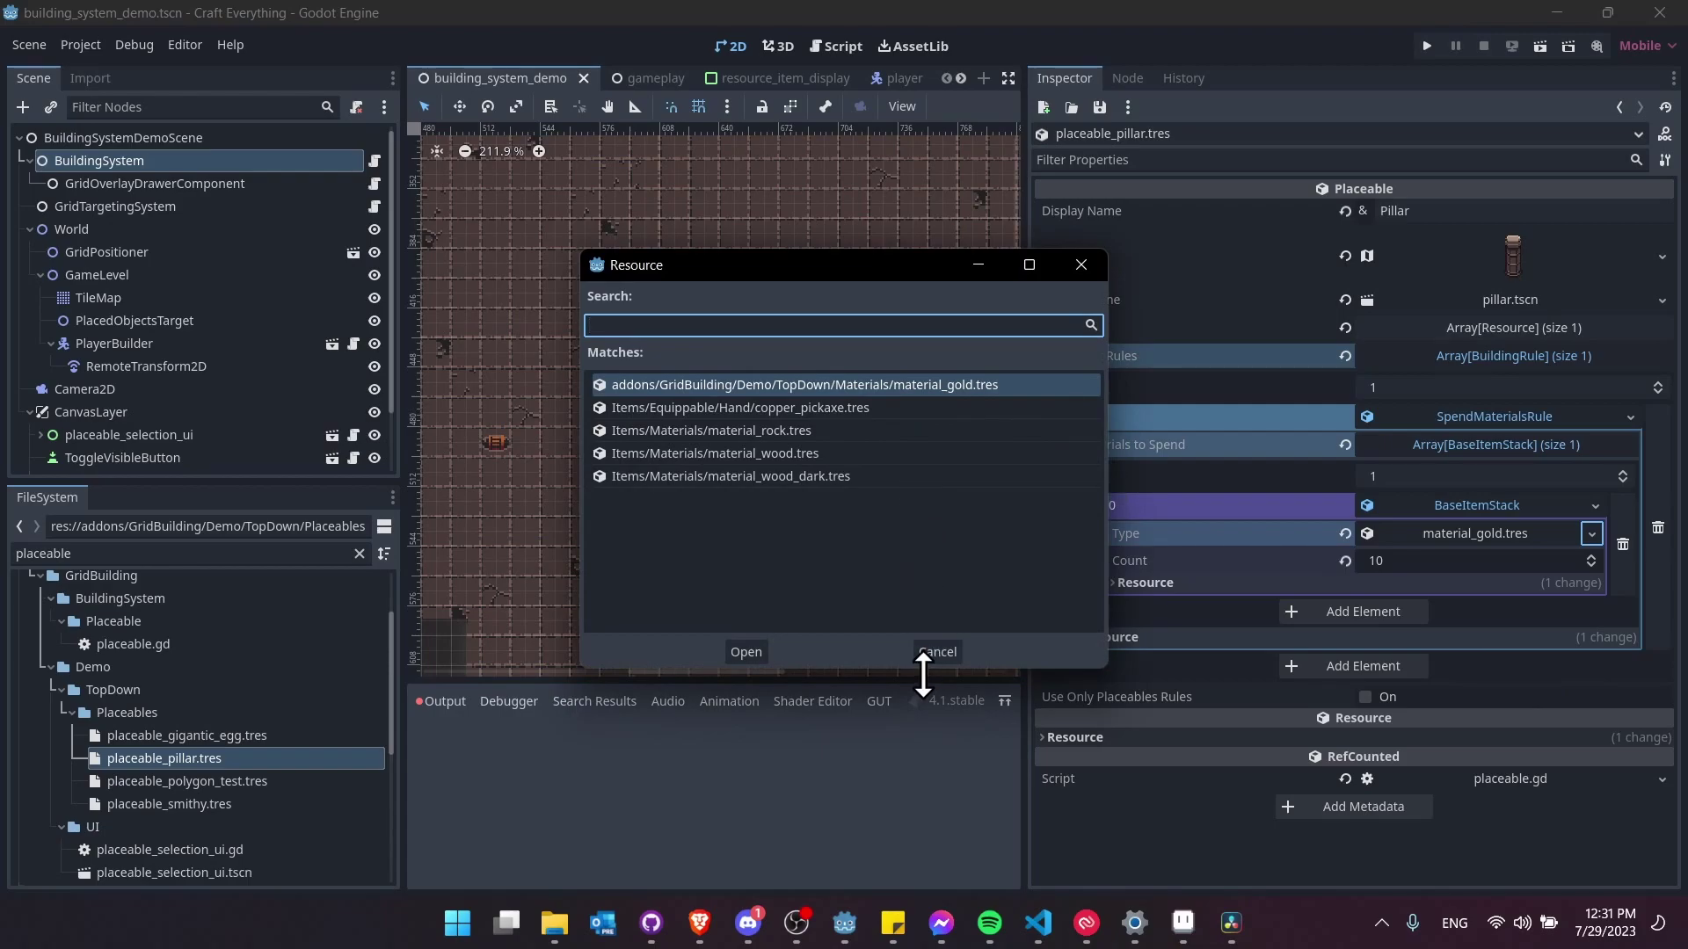
drag(802, 267, 698, 225)
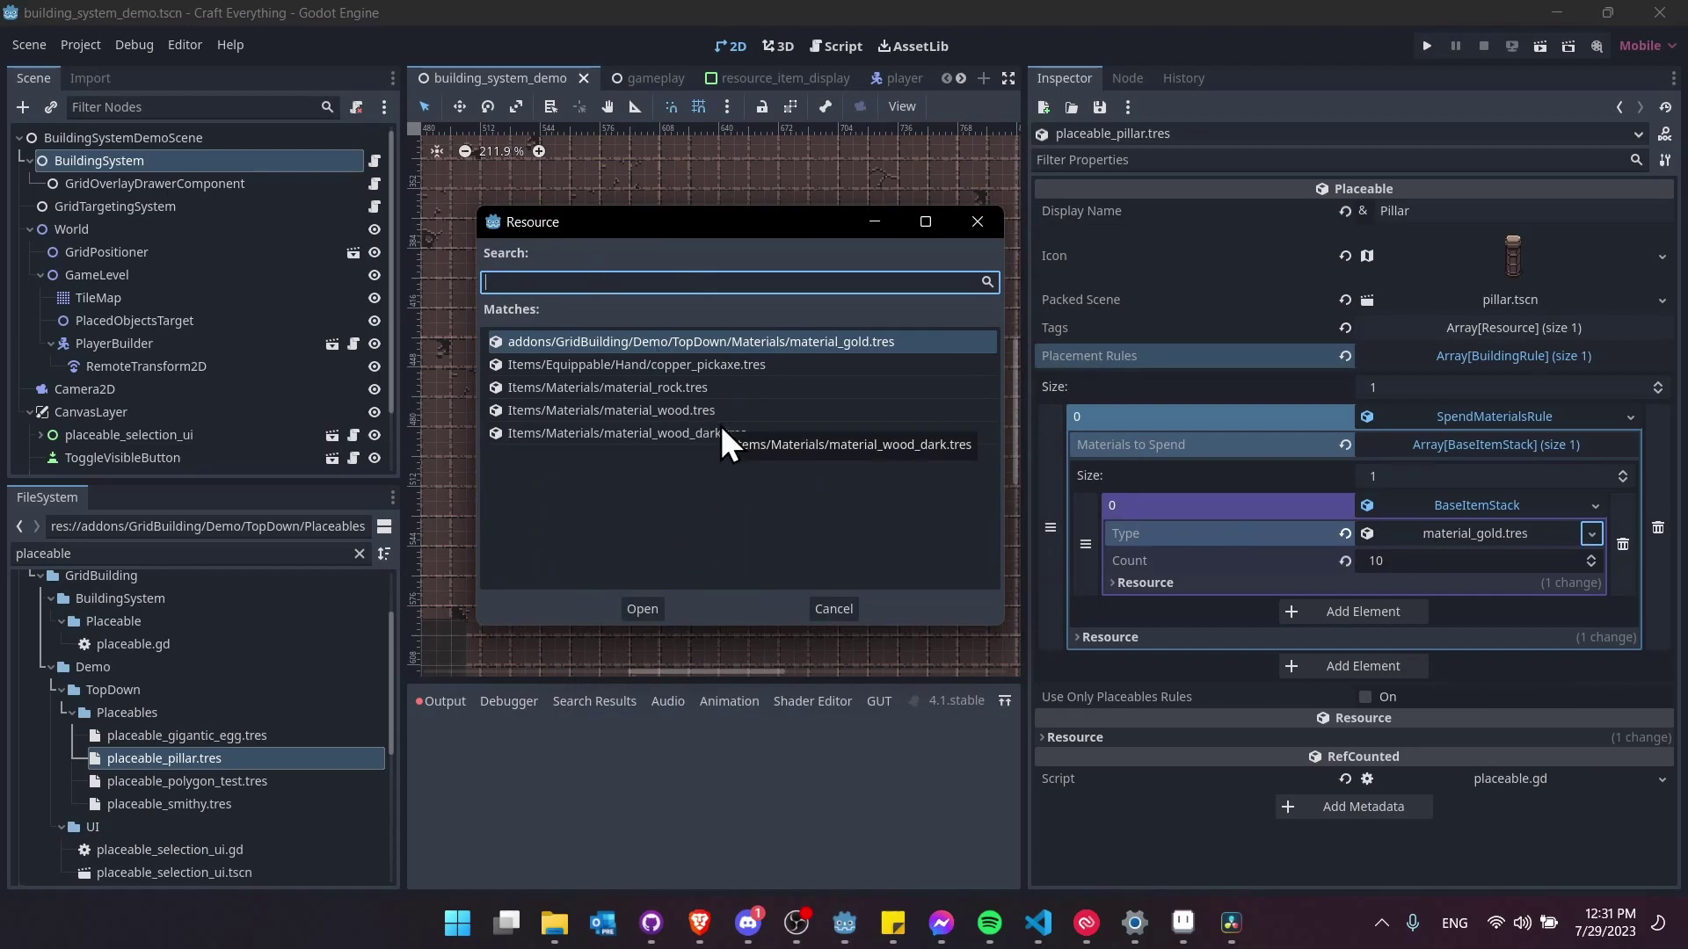
click(833, 609)
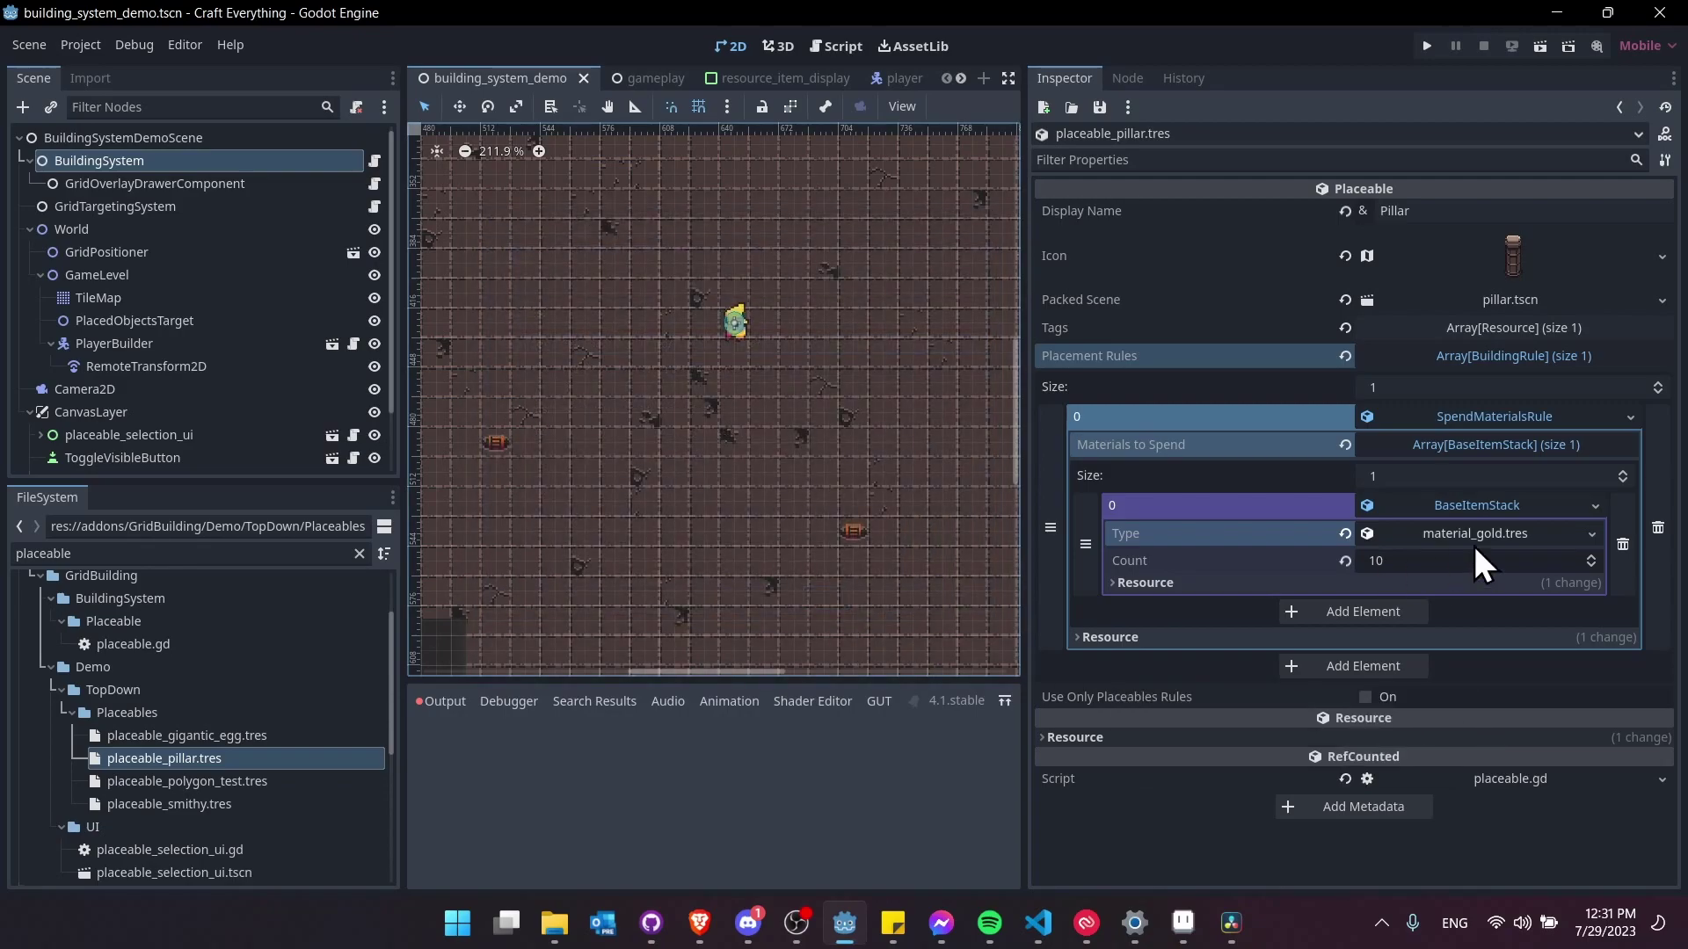
click(1550, 414)
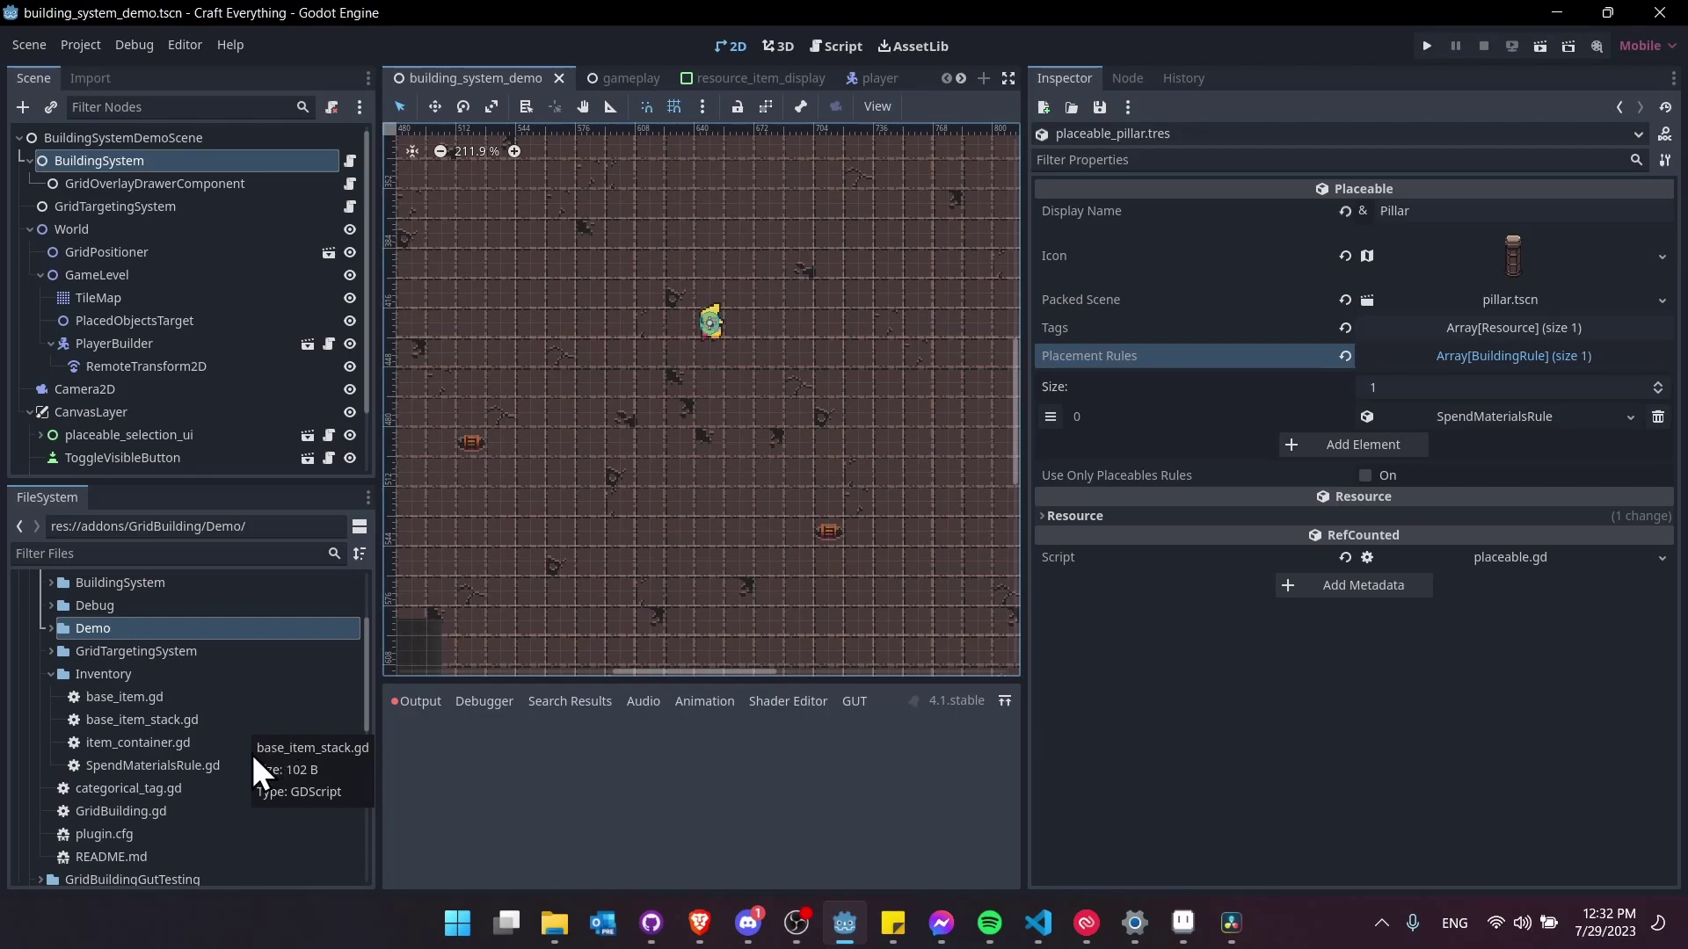
Select base_item.gd, then item_container.gd, then base_item.gd again in the Inventory folder.
click(199, 698)
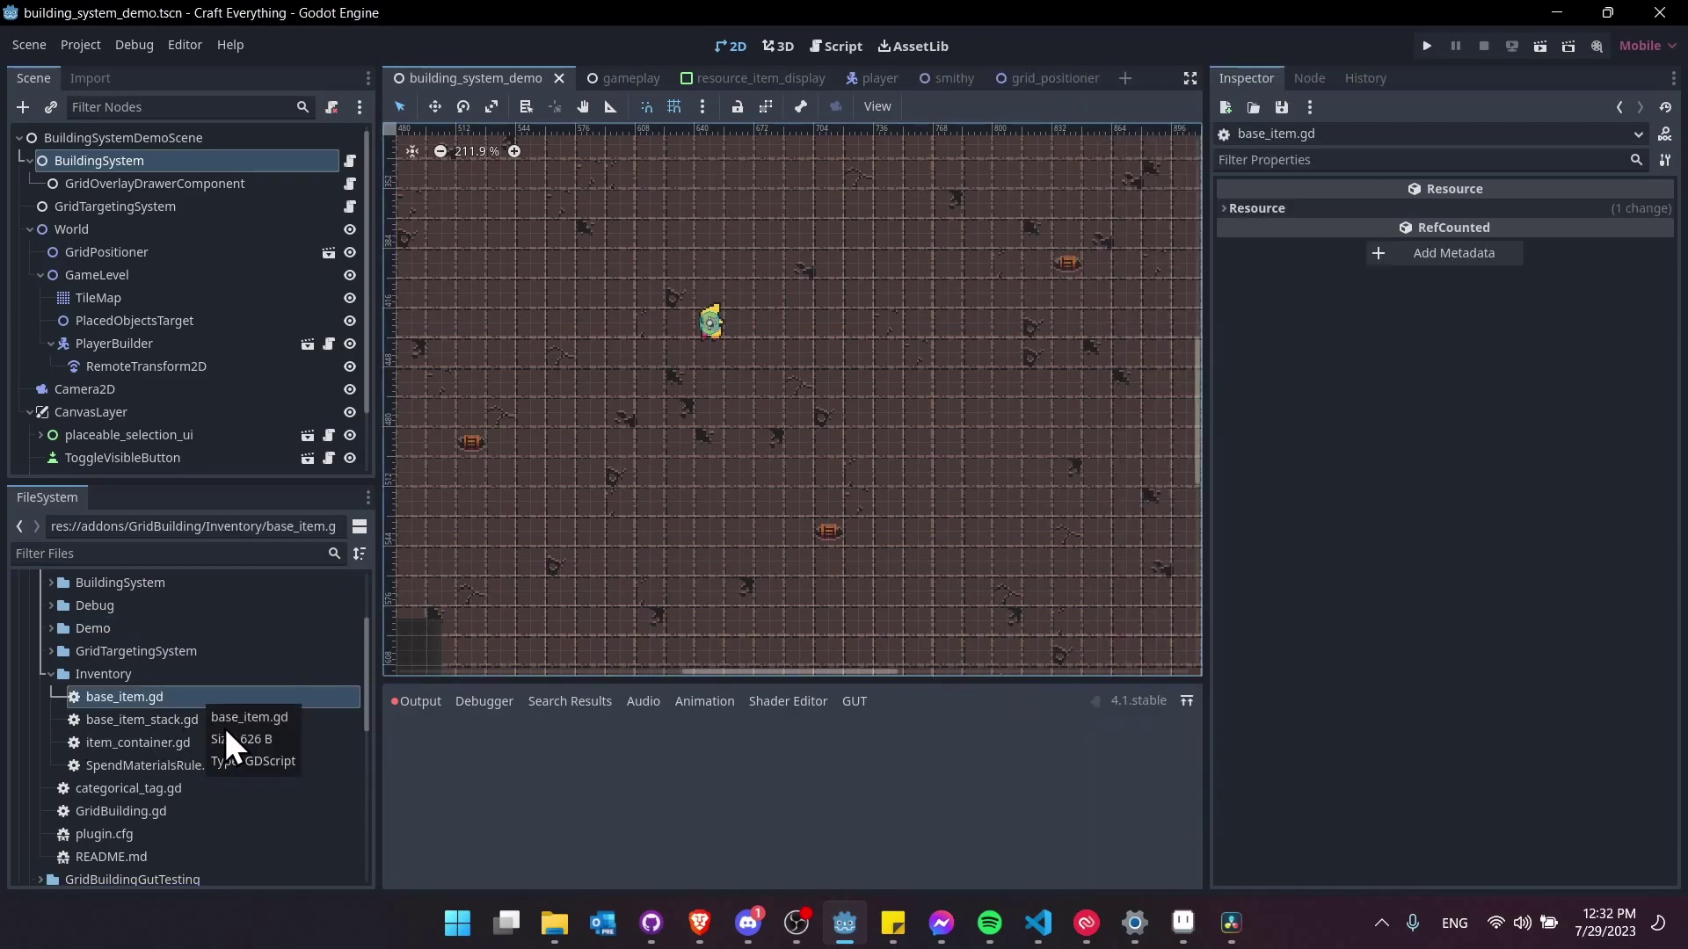
click(190, 744)
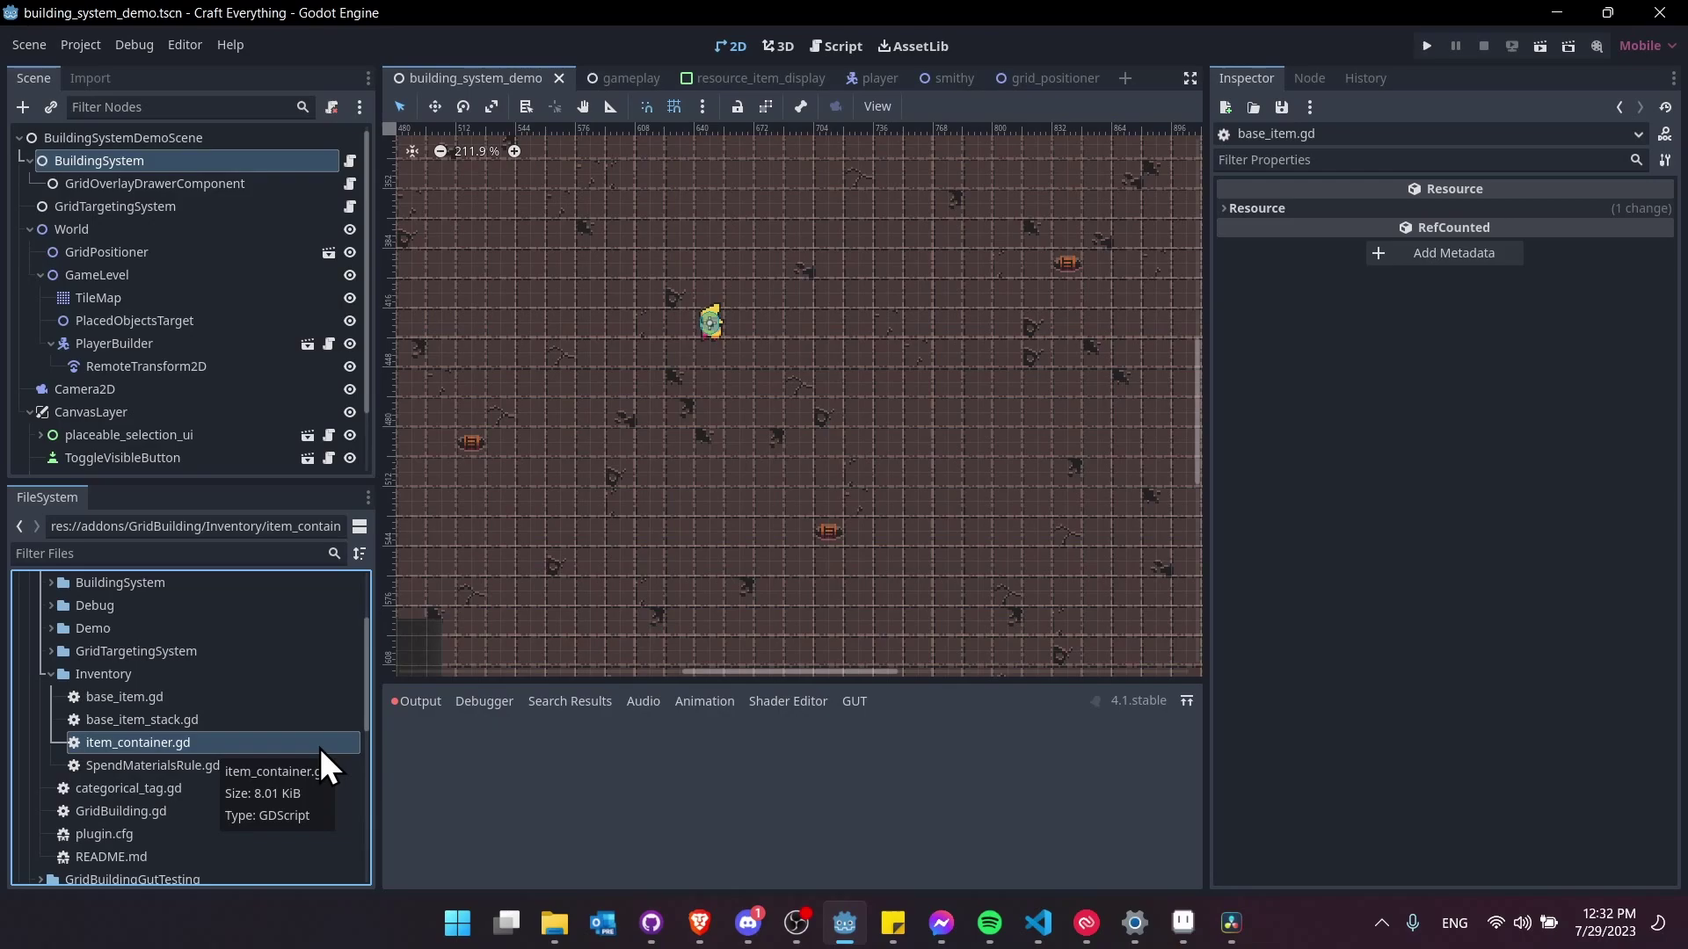
click(204, 703)
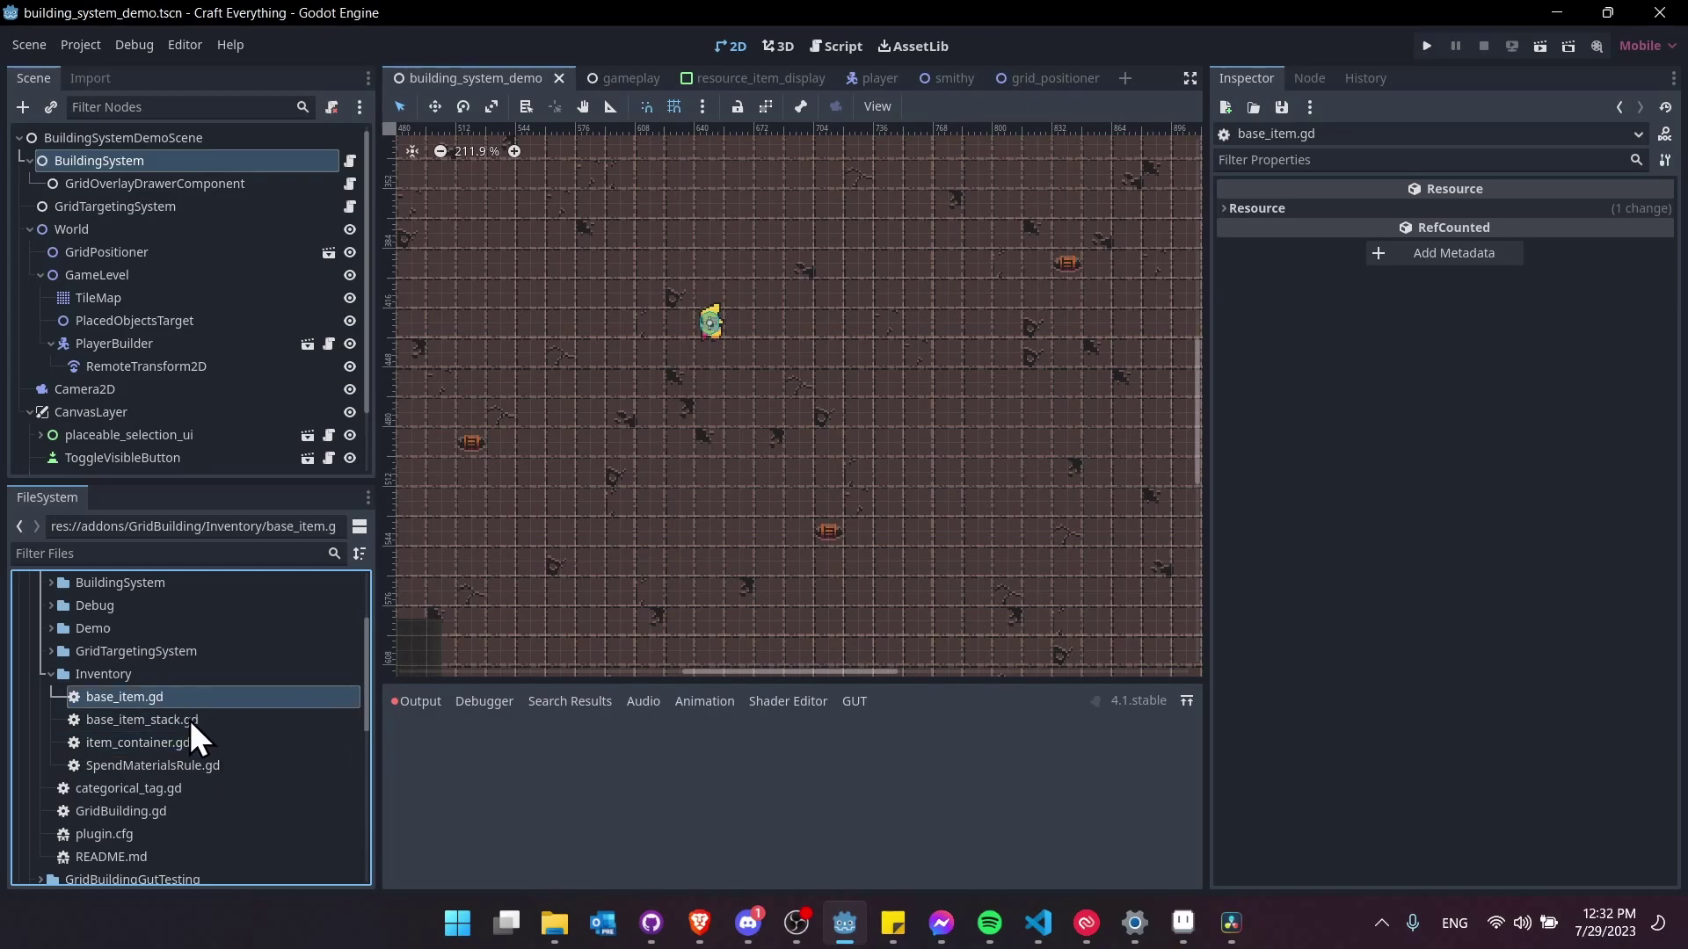
Open base_item.gd in a widened script editor and review its tags and stack_maximum declarations.
double_click(225, 689)
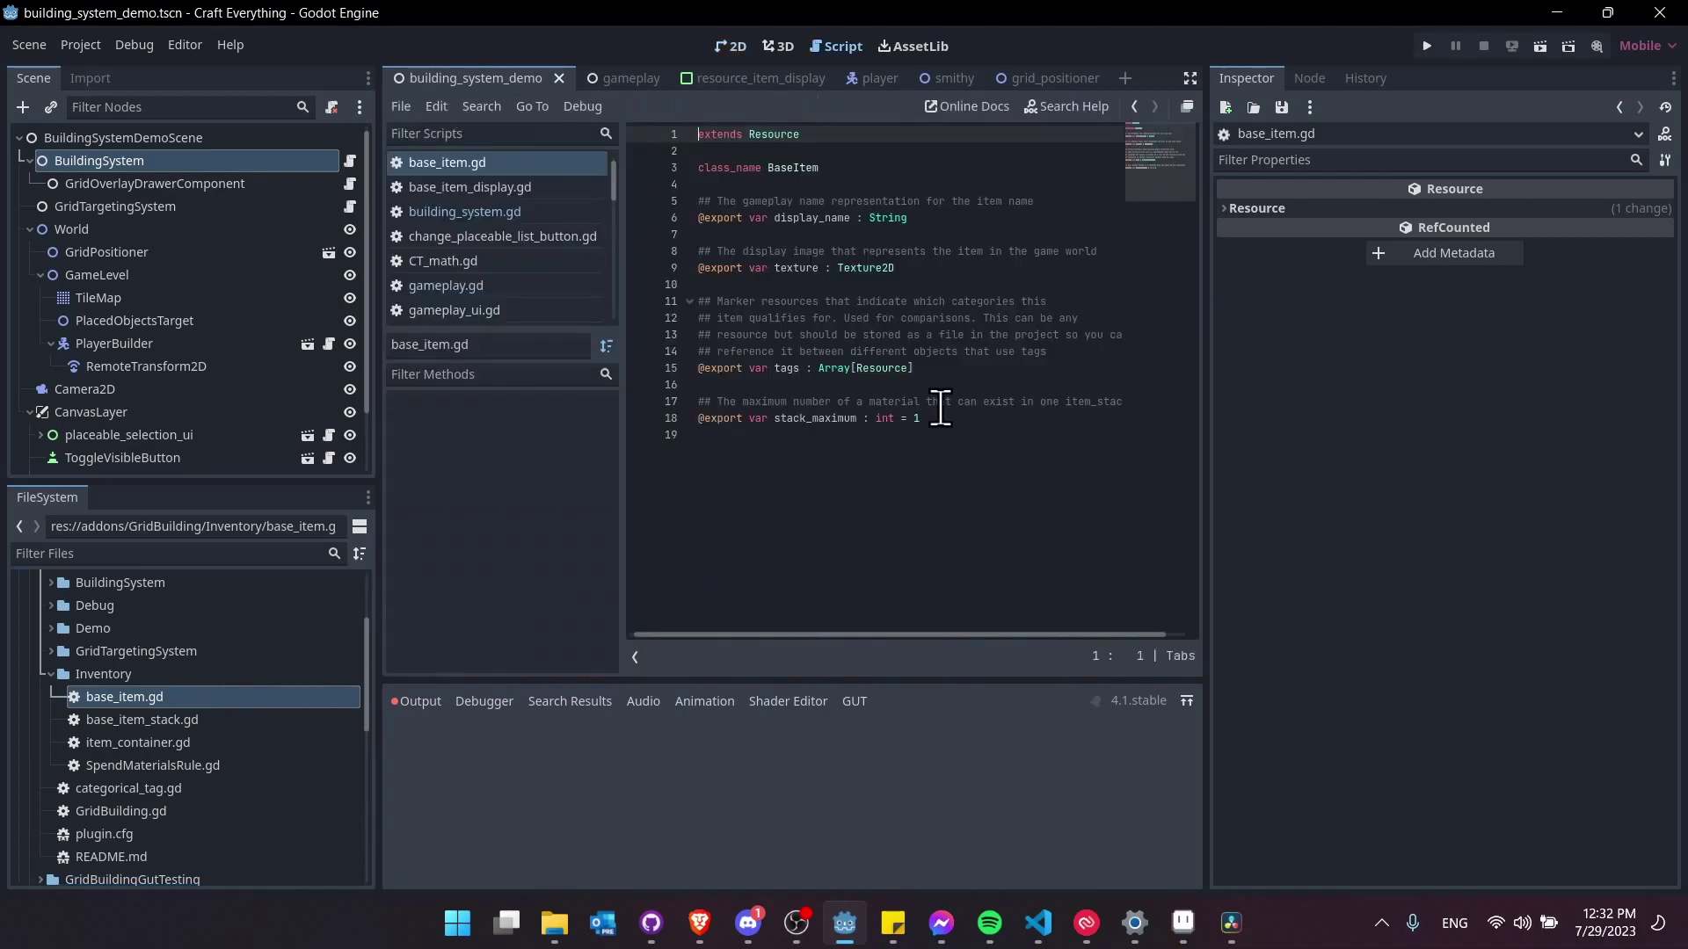
drag(1206, 340, 1306, 336)
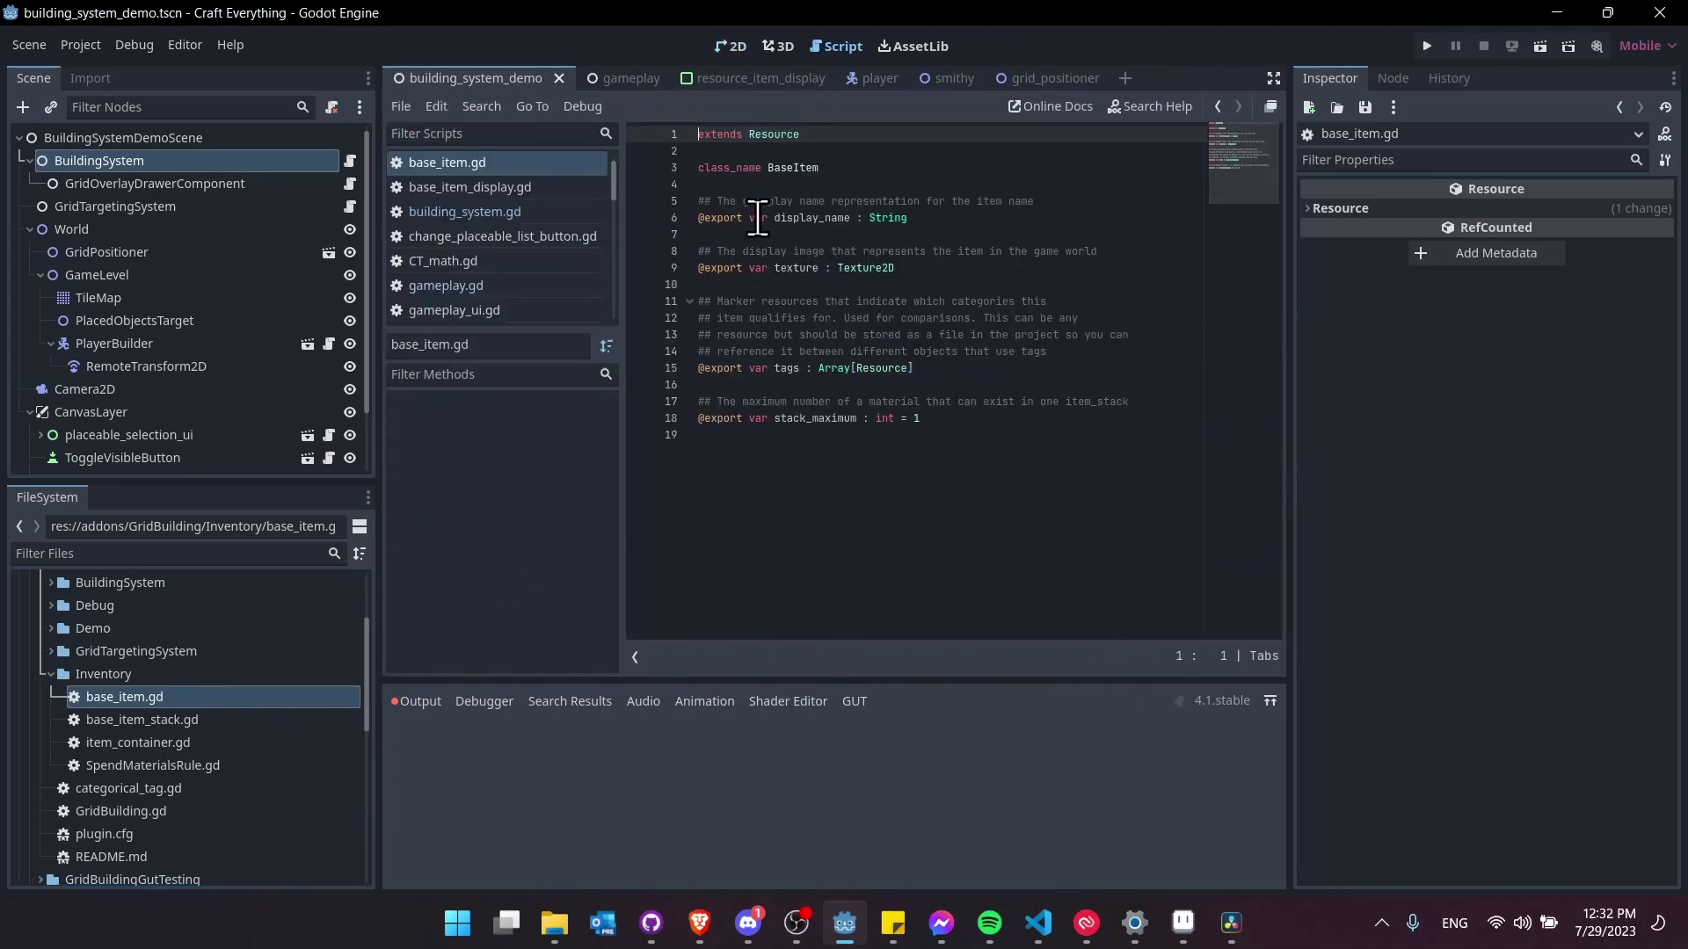
click(991, 235)
drag(941, 367, 774, 374)
click(774, 374)
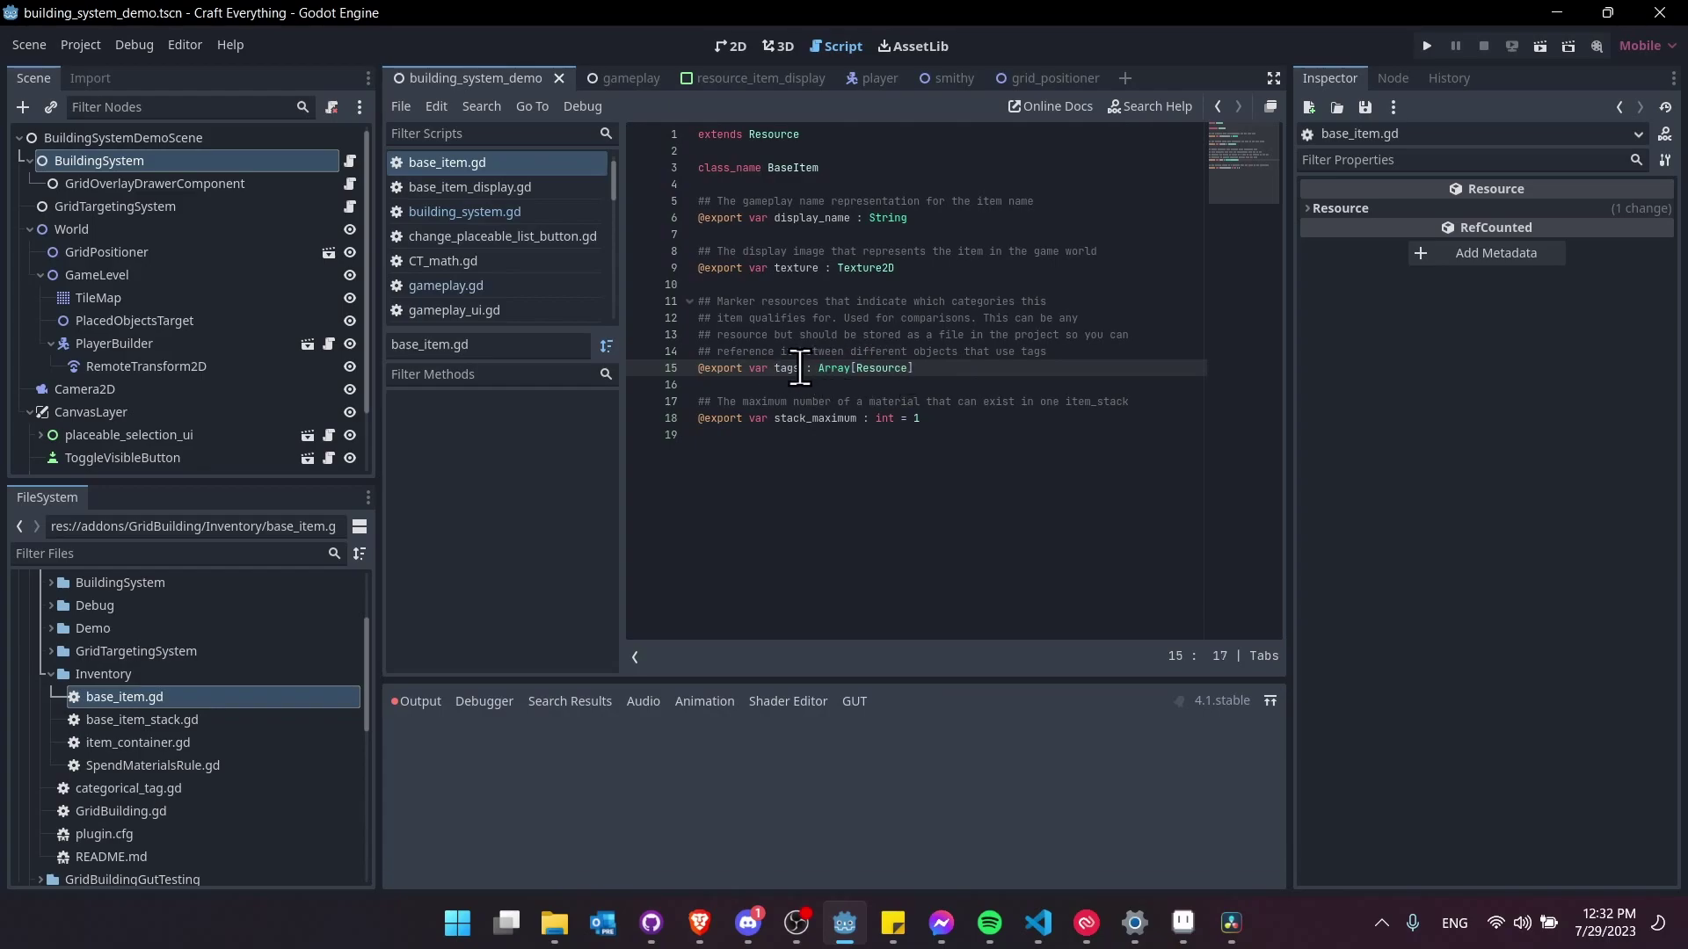
double_click(886, 368)
click(805, 368)
drag(1006, 385, 1006, 436)
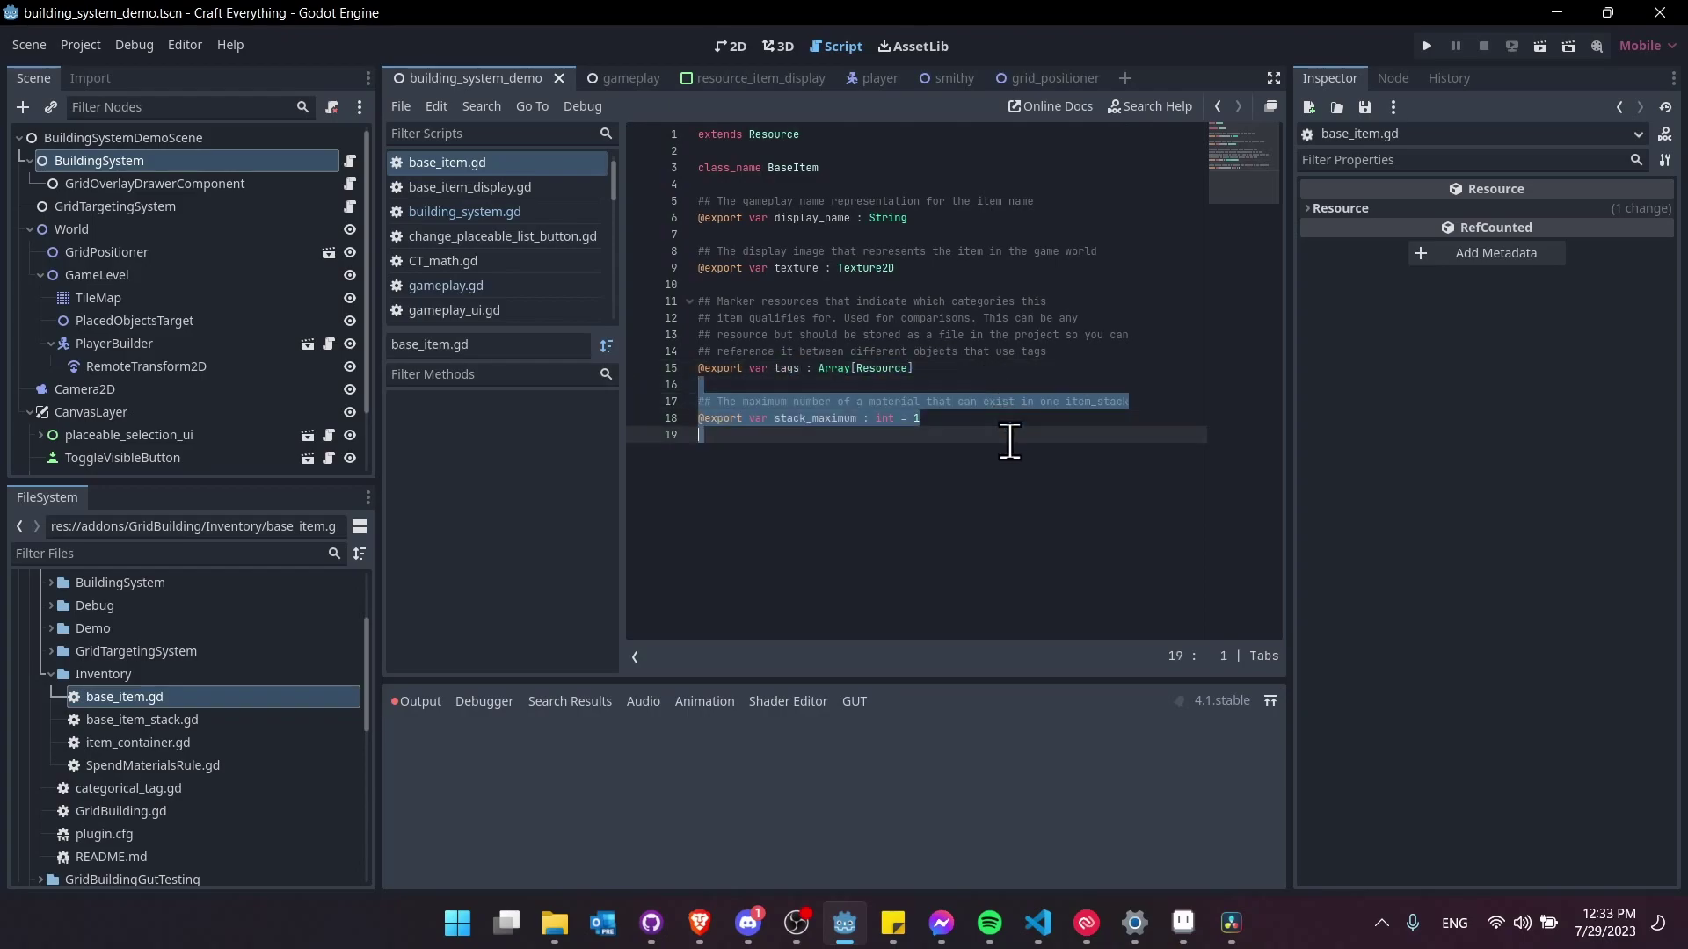
click(1005, 437)
click(719, 48)
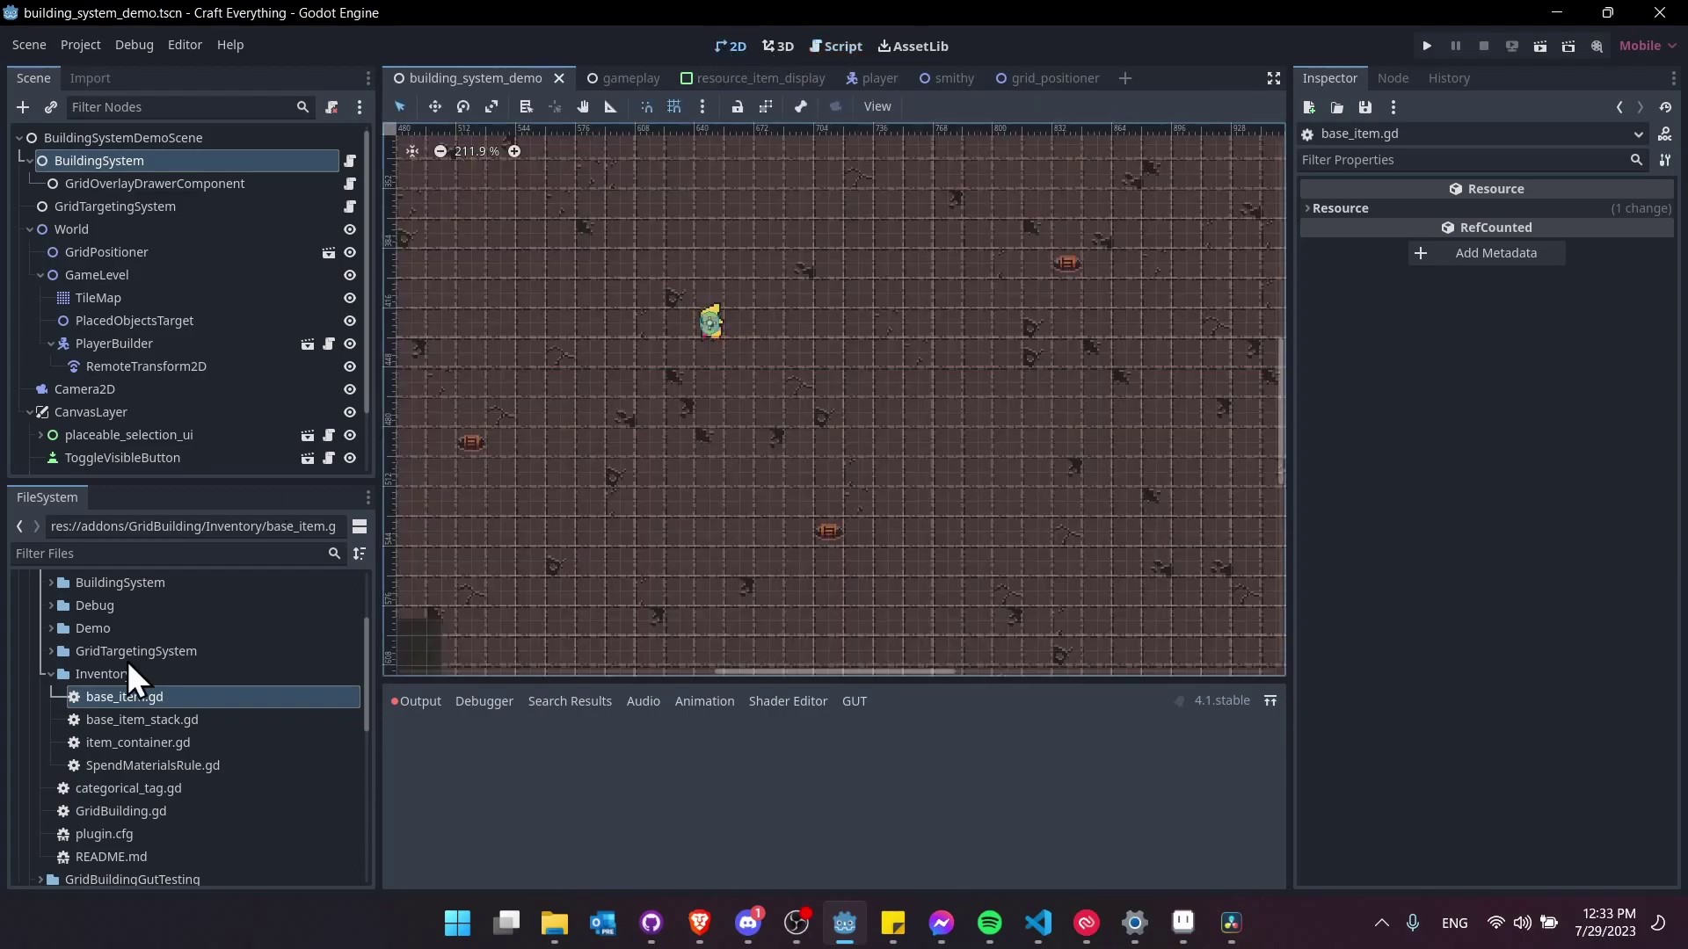
Open base_item_stack.gd to review its type and count fields, then return to the 2D view.
double_click(138, 720)
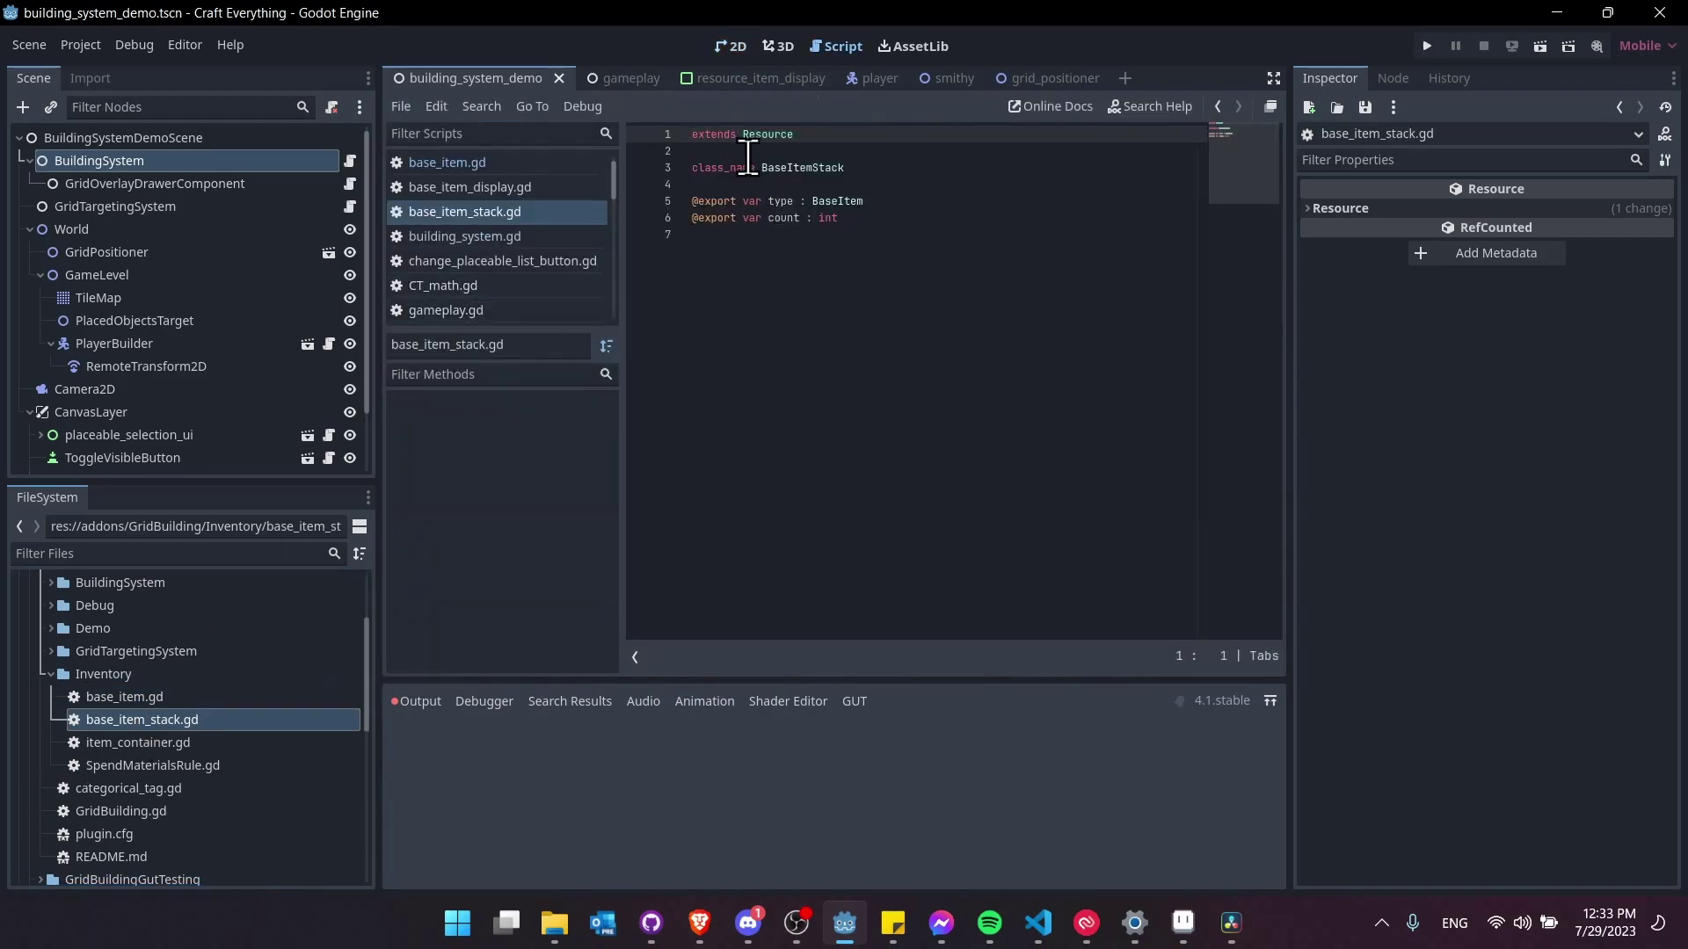
click(793, 154)
drag(793, 153, 897, 176)
click(870, 161)
click(888, 220)
click(892, 218)
click(896, 171)
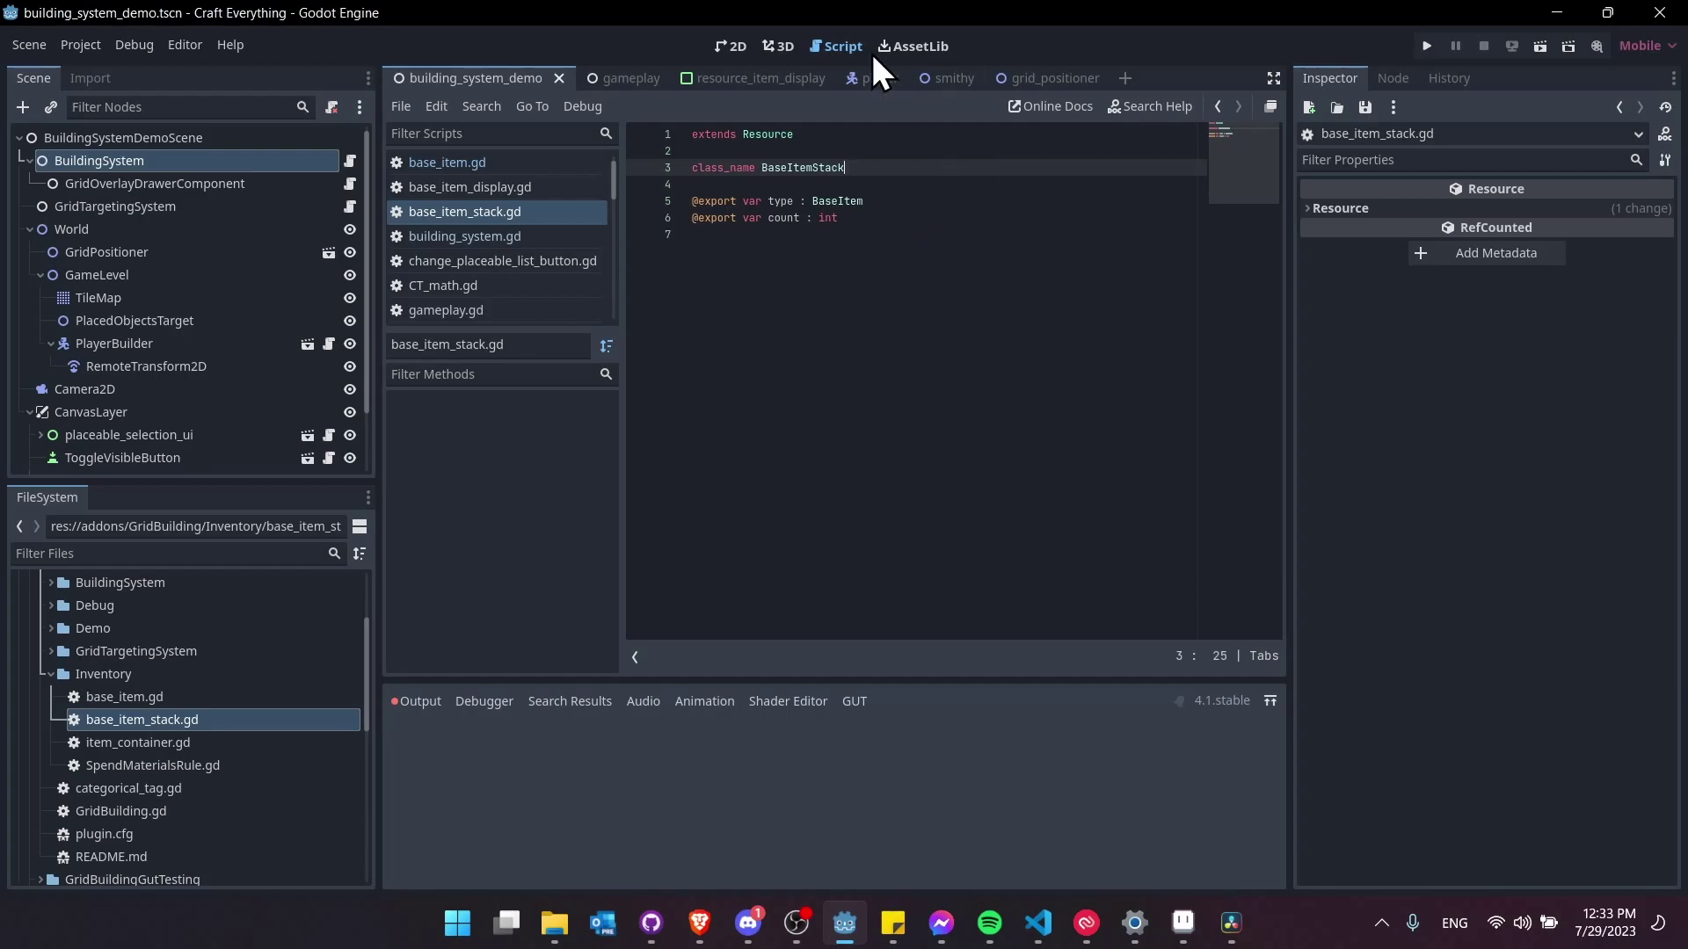
click(187, 749)
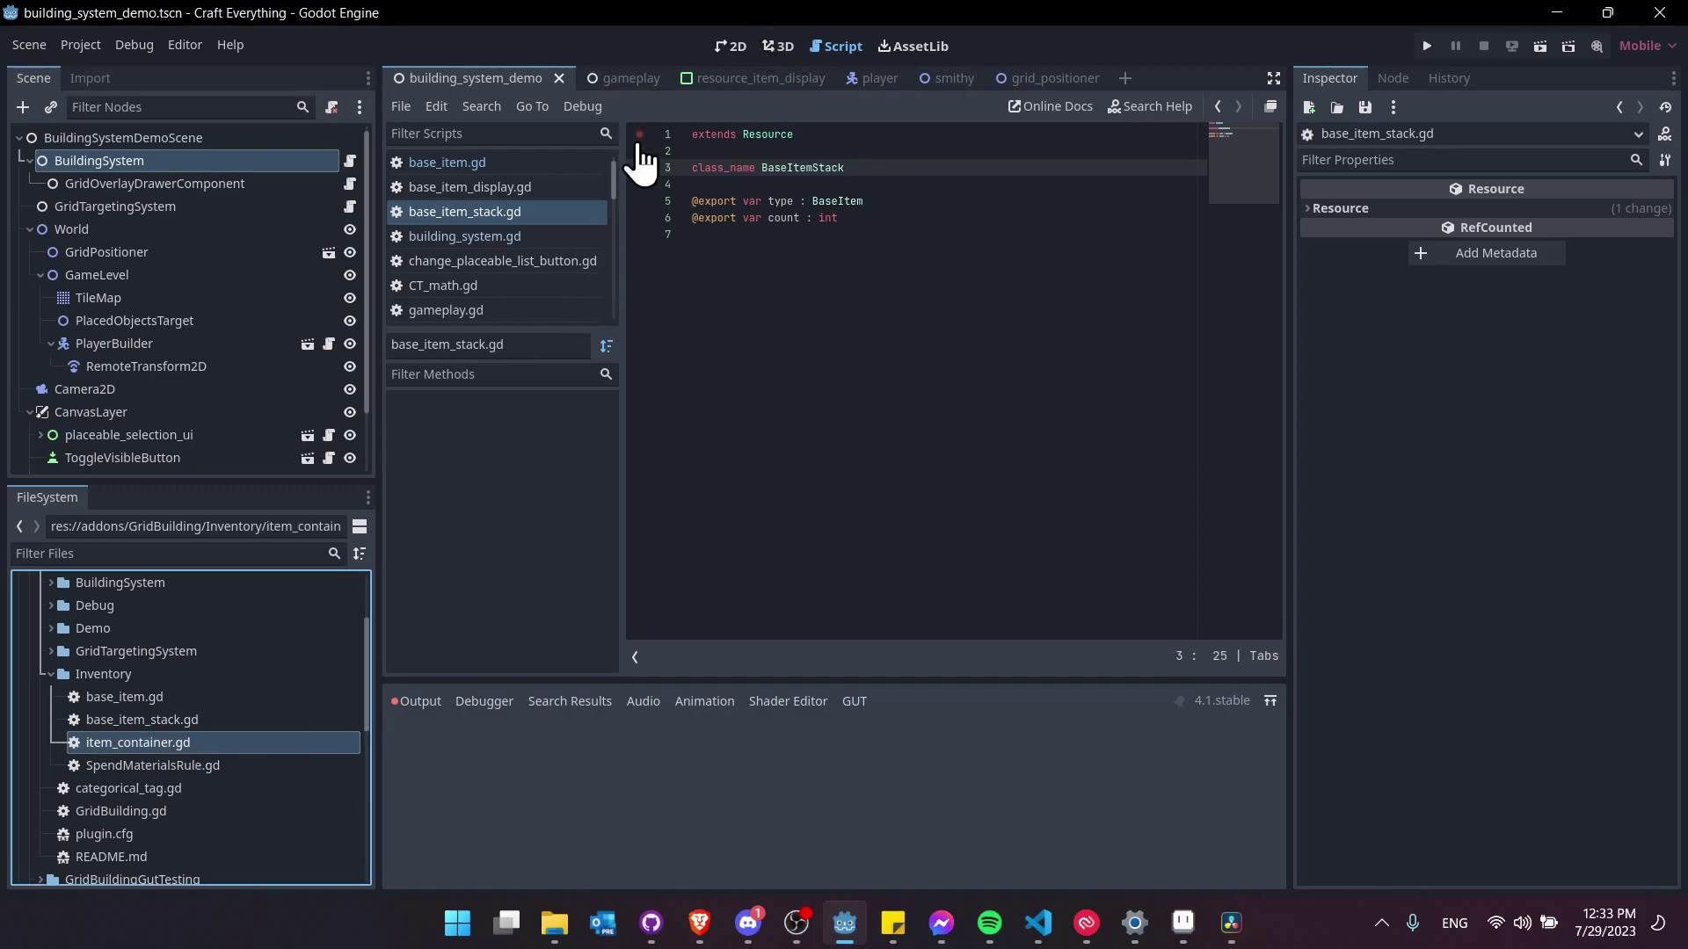
click(725, 46)
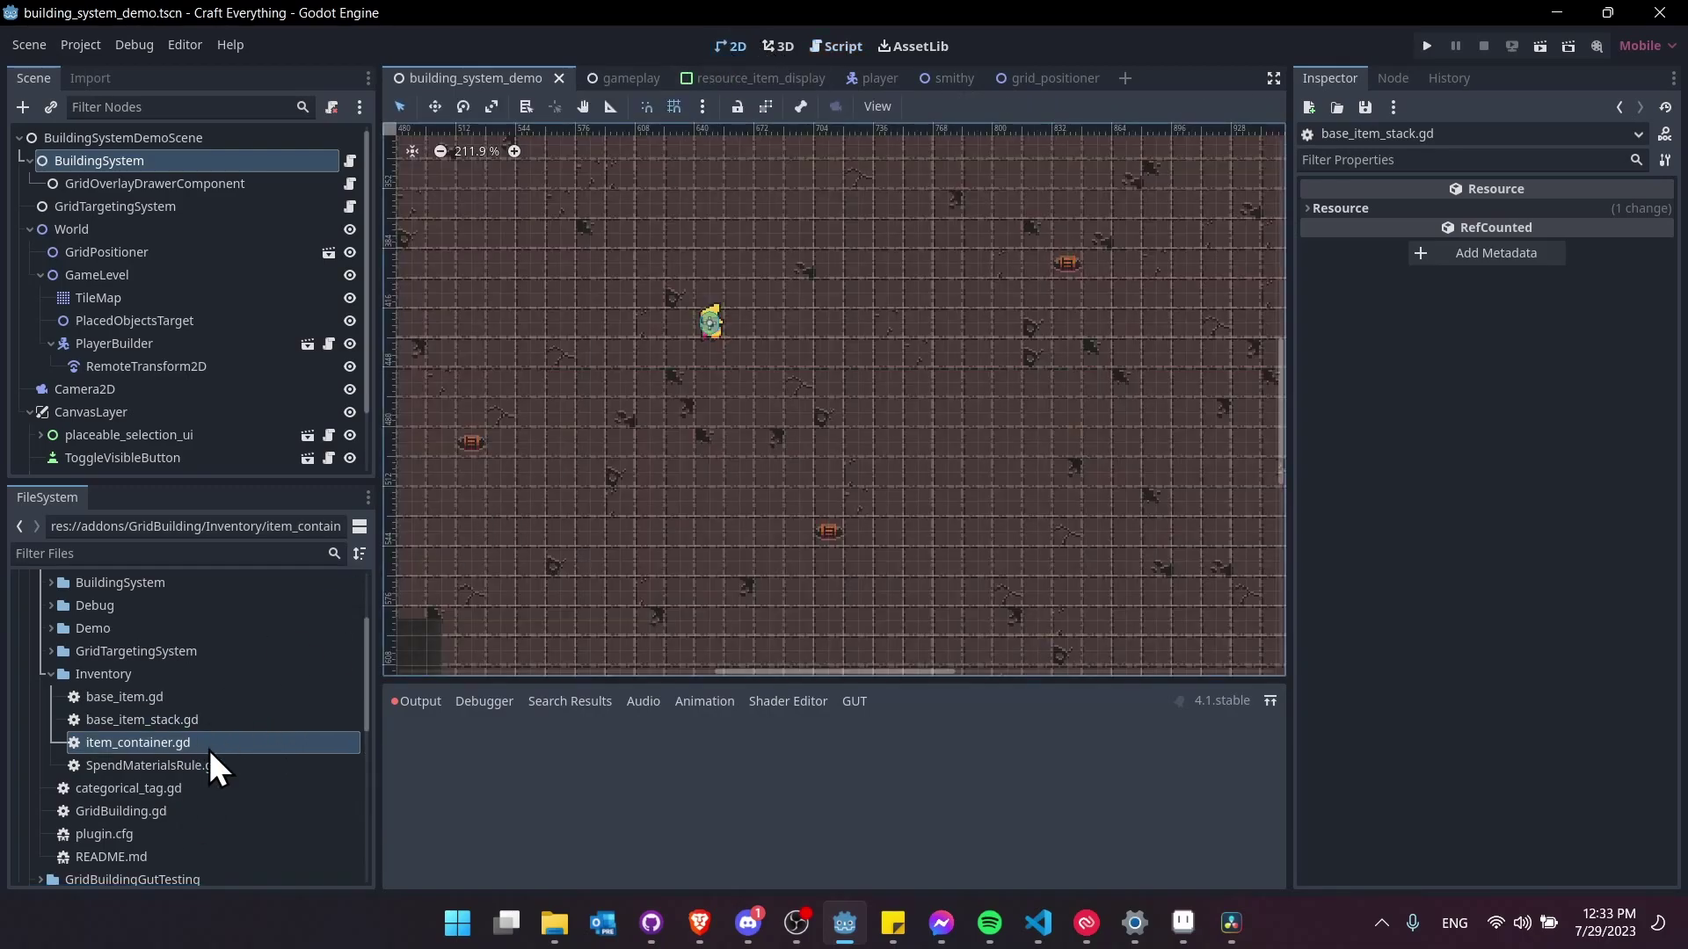
Select categorical_tag.gd, expand Demo > UI to list its files, and zoom the map out.
click(275, 787)
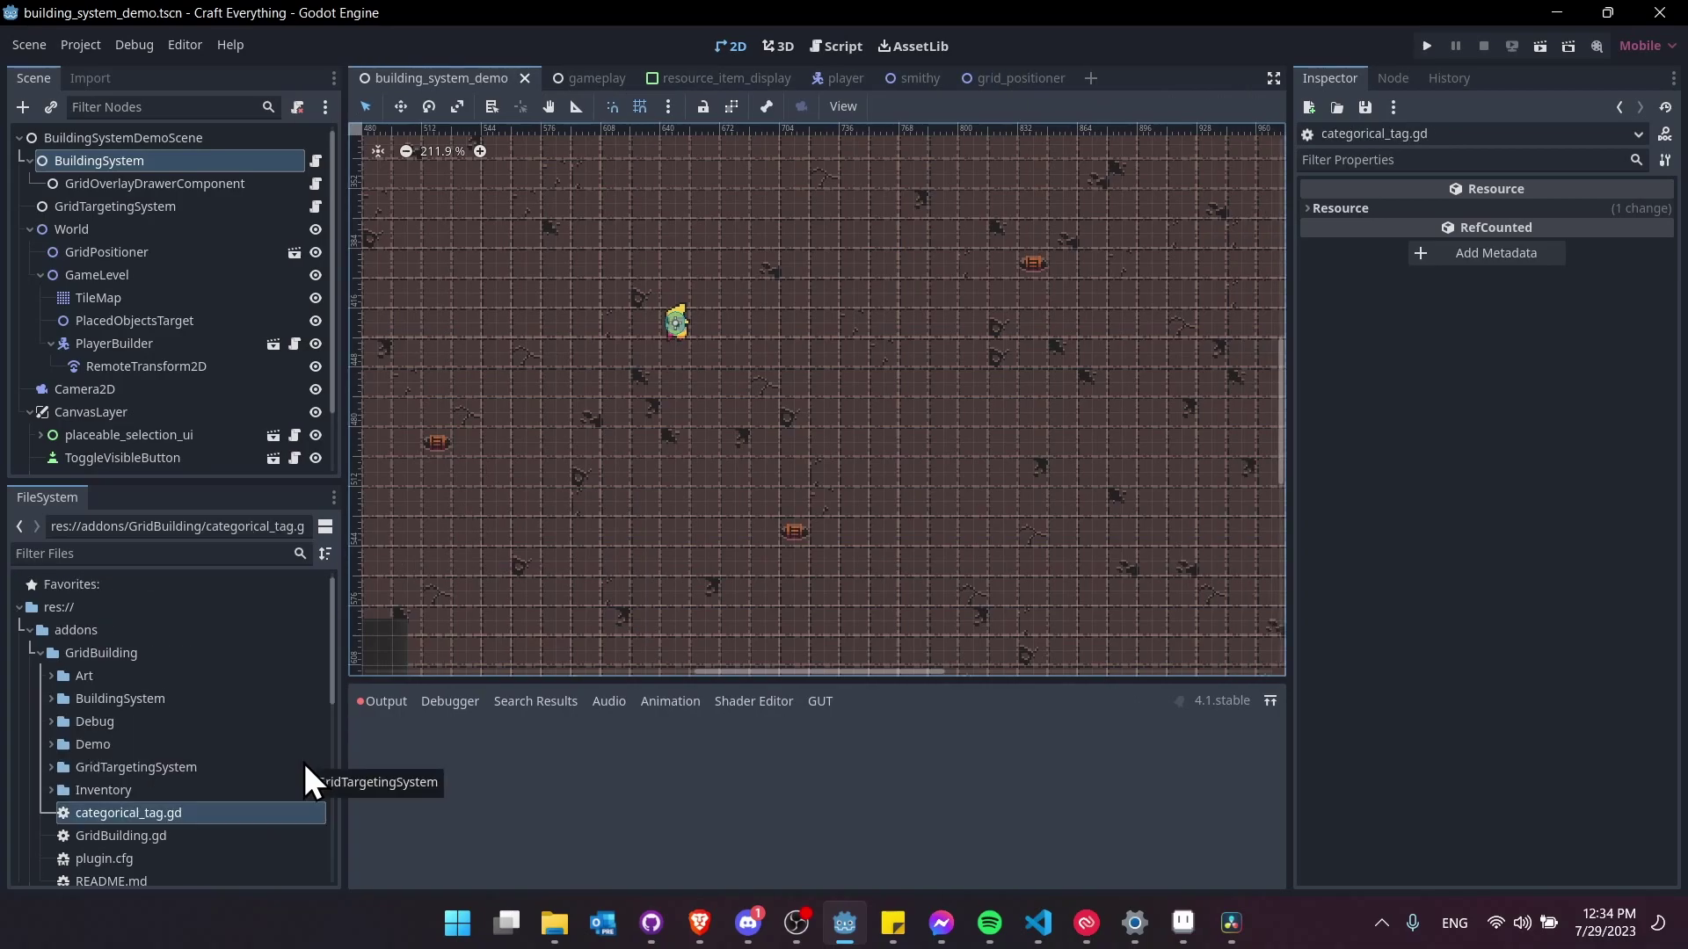
double_click(258, 747)
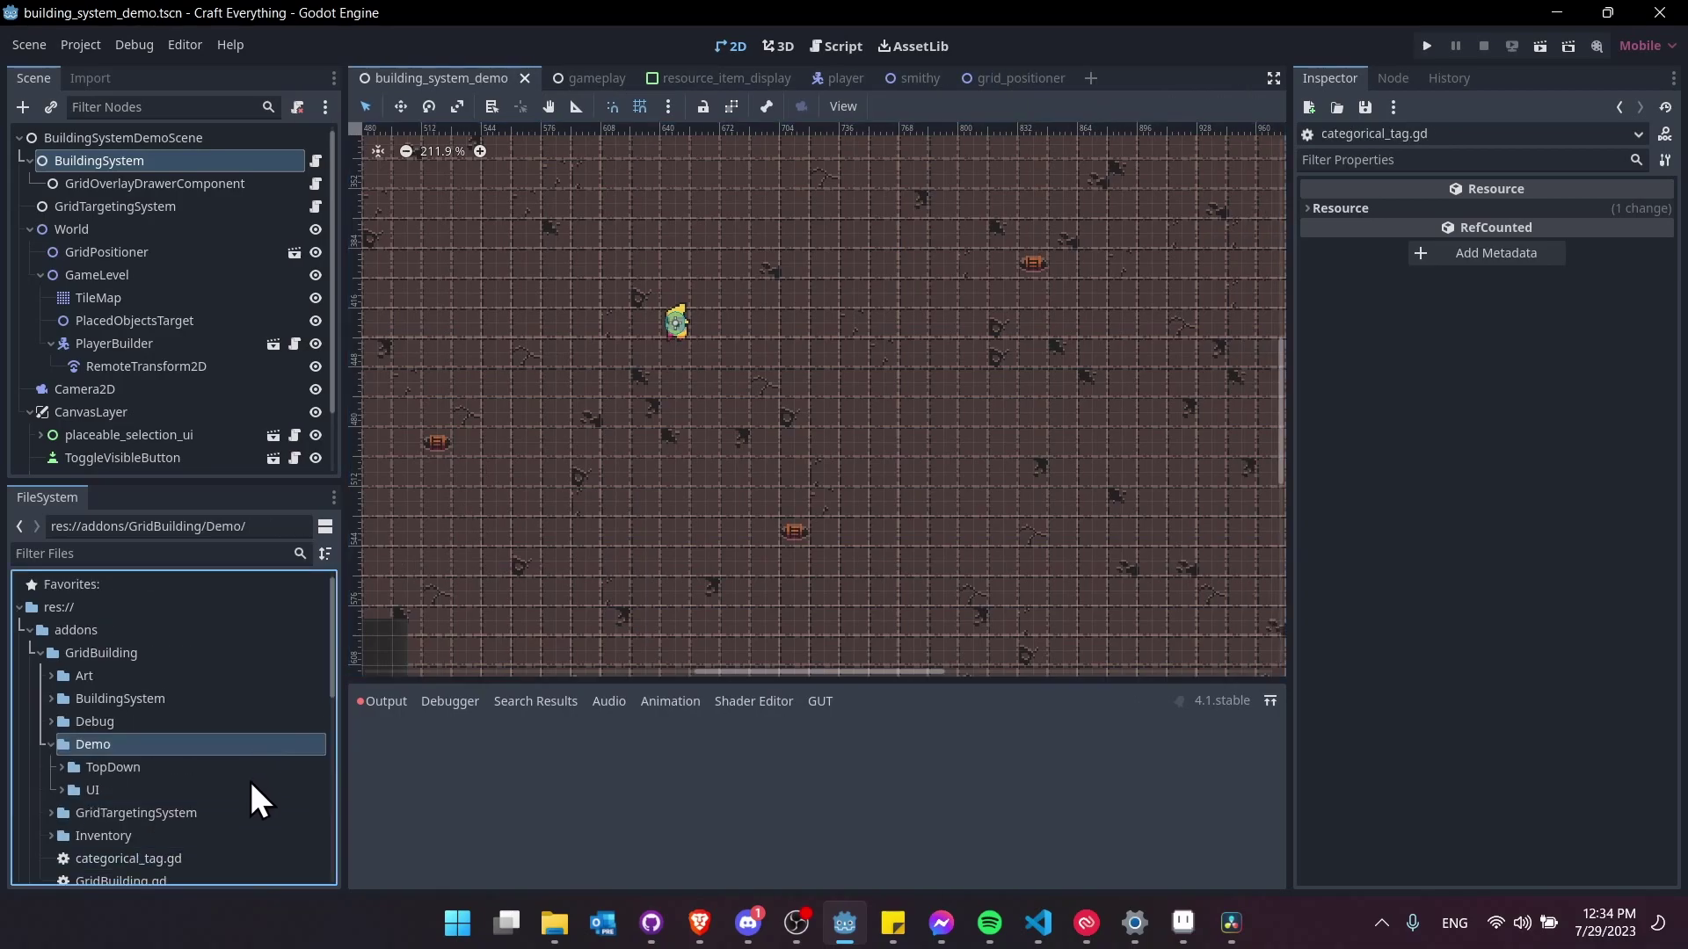
double_click(257, 789)
scroll(264, 786, down, 3)
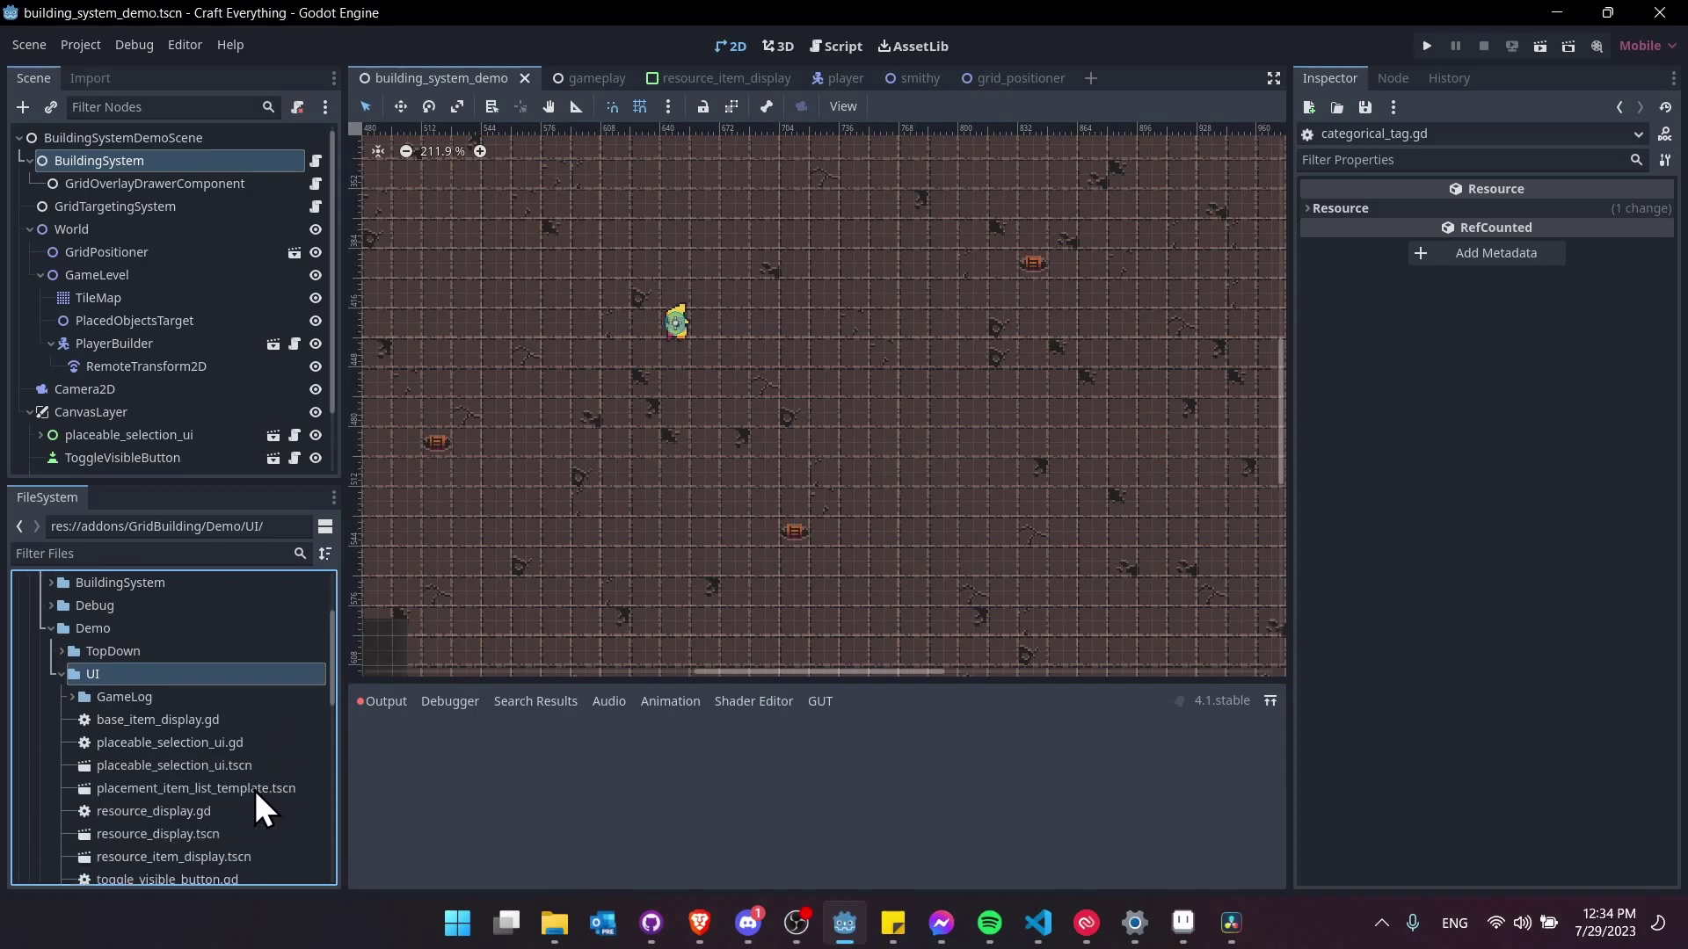
scroll(264, 782, down, 1)
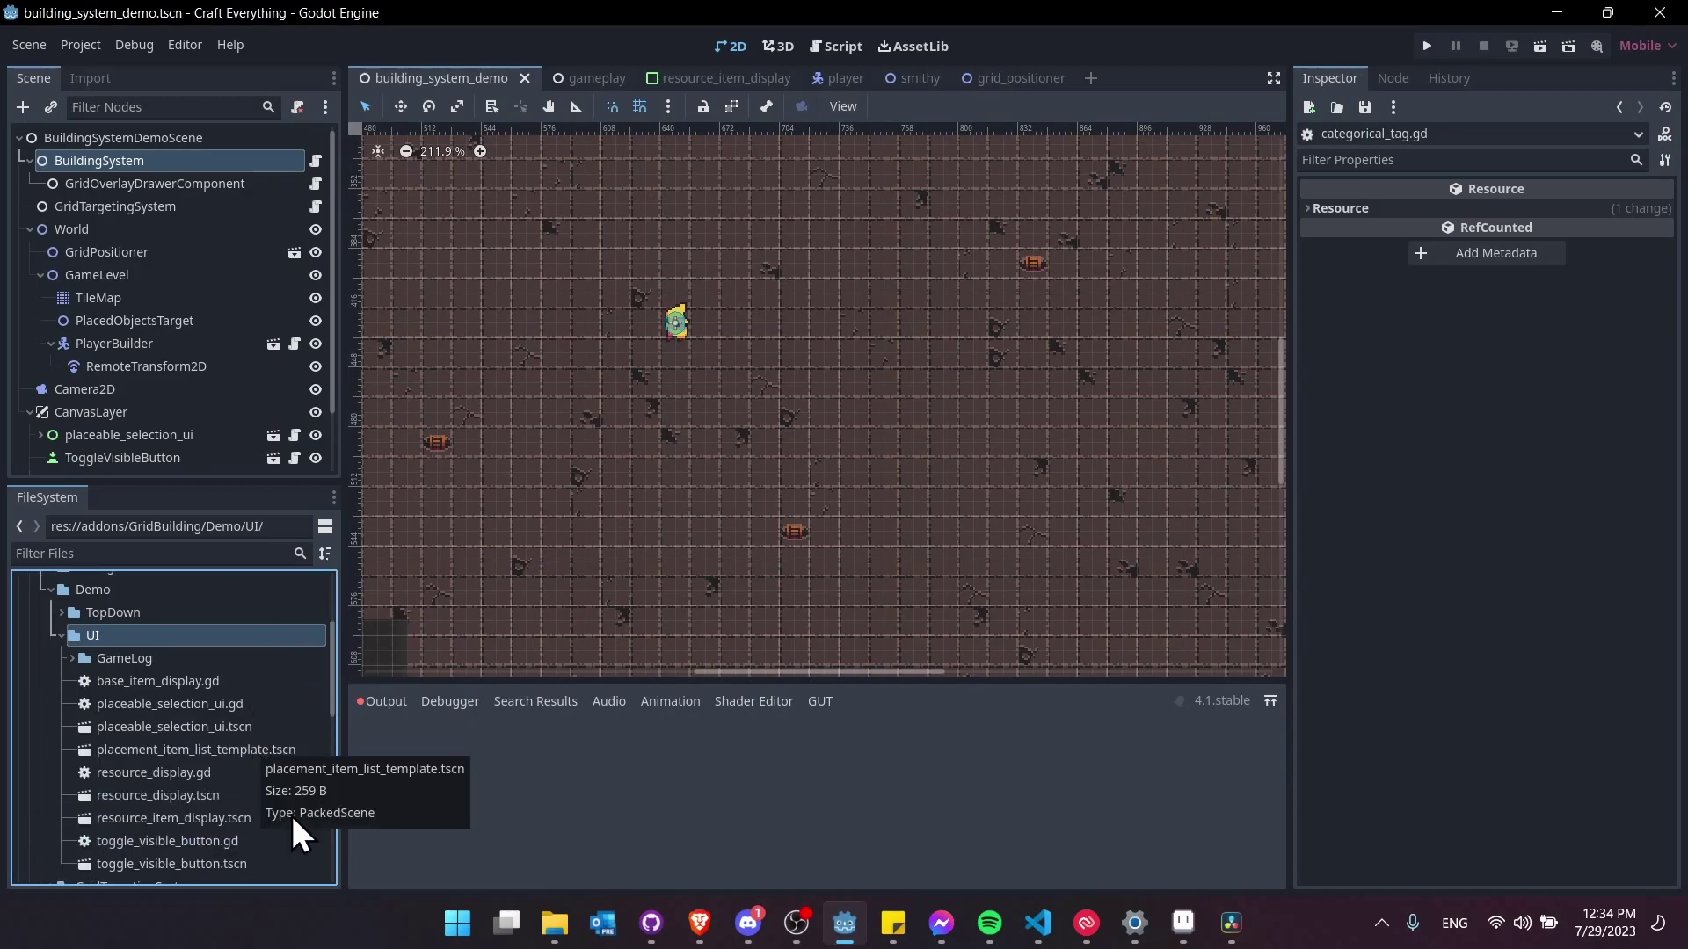
scroll(287, 811, down, 1)
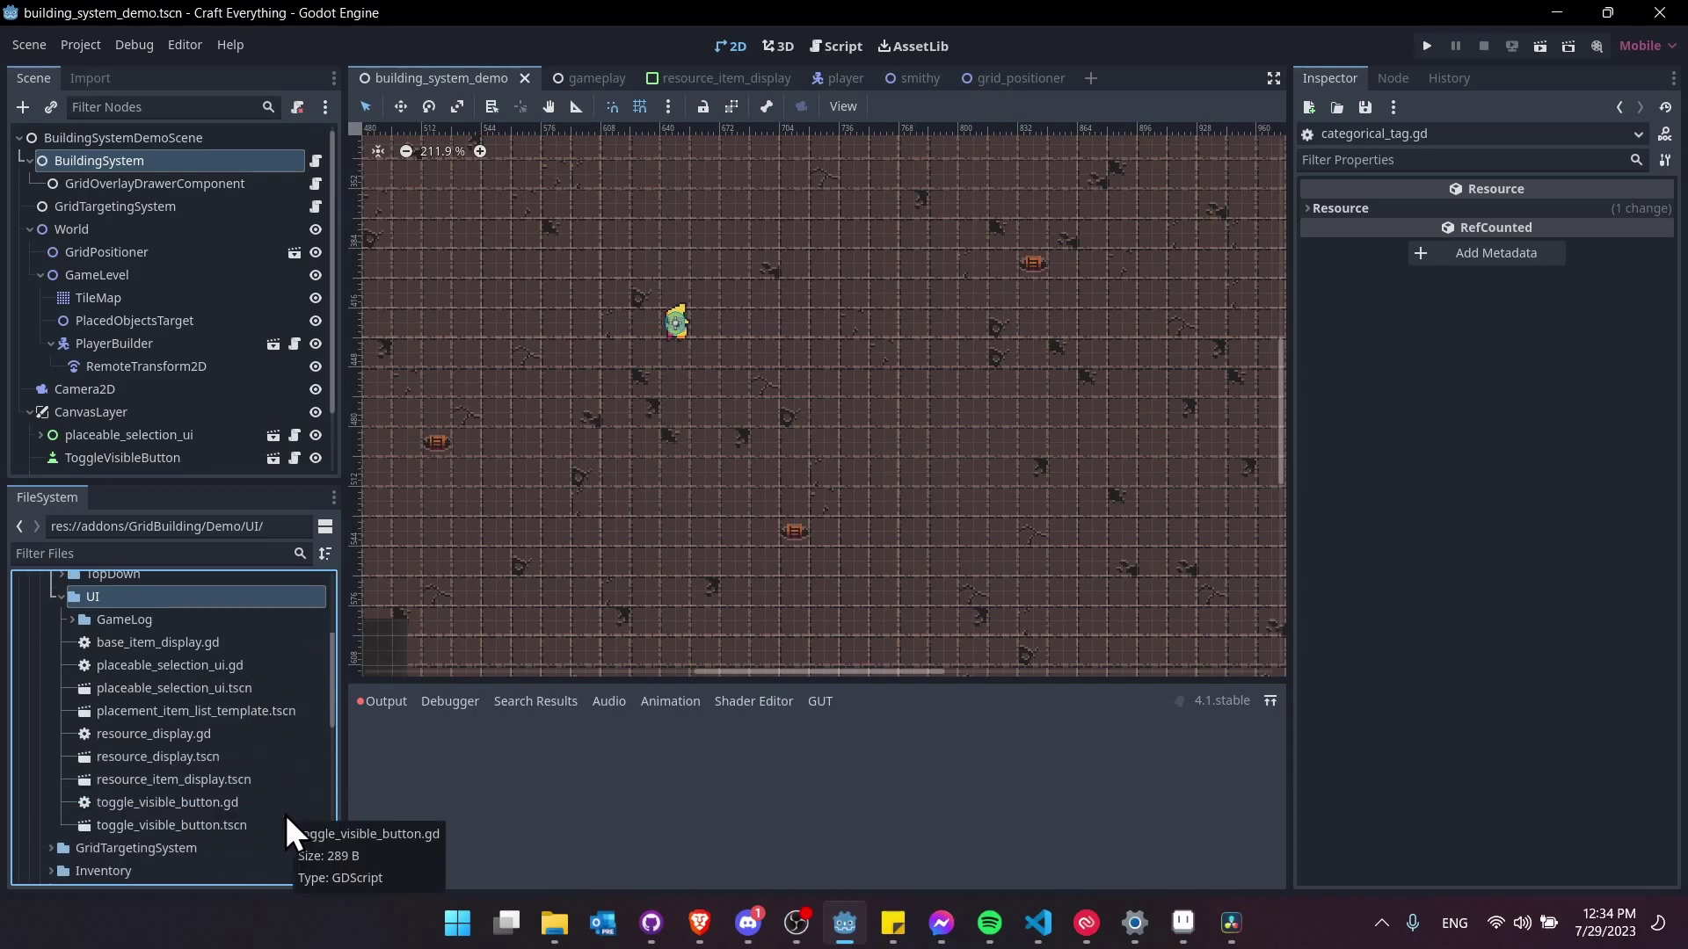
scroll(478, 599, down, 4)
middle_drag(588, 565, 752, 480)
scroll(616, 519, down, 6)
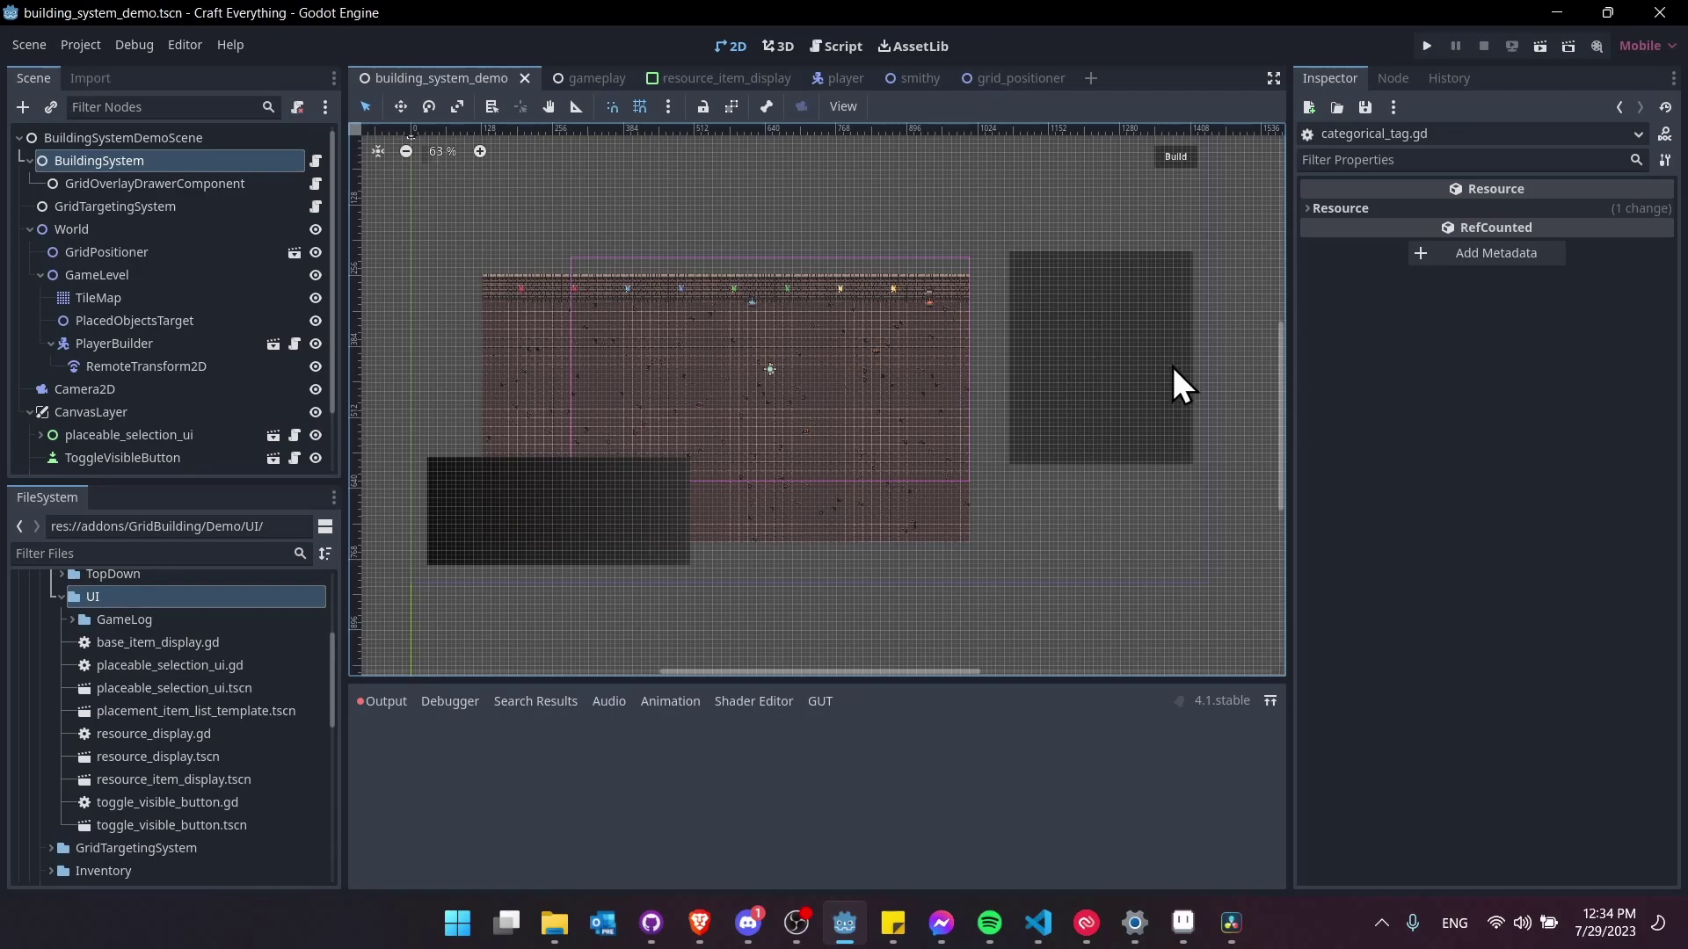
Select the ResourceDisplay node on the canvas and pan and zoom around it.
middle_drag(1175, 426, 1183, 478)
click(432, 216)
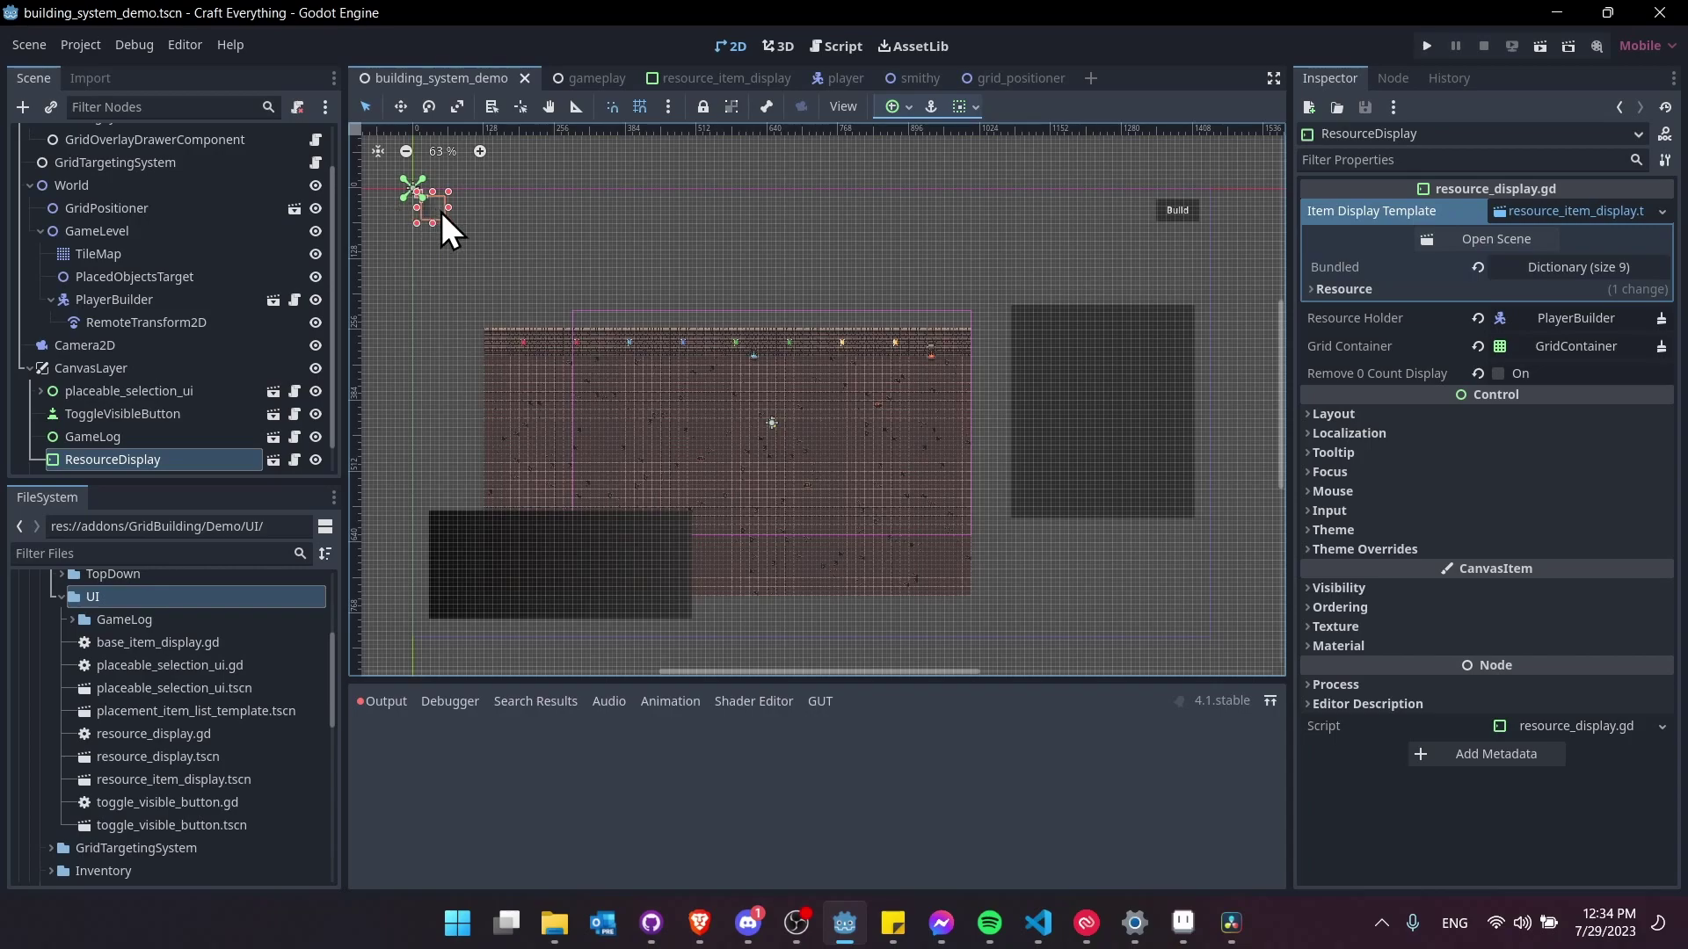
middle_drag(442, 213, 562, 271)
scroll(562, 271, up, 1)
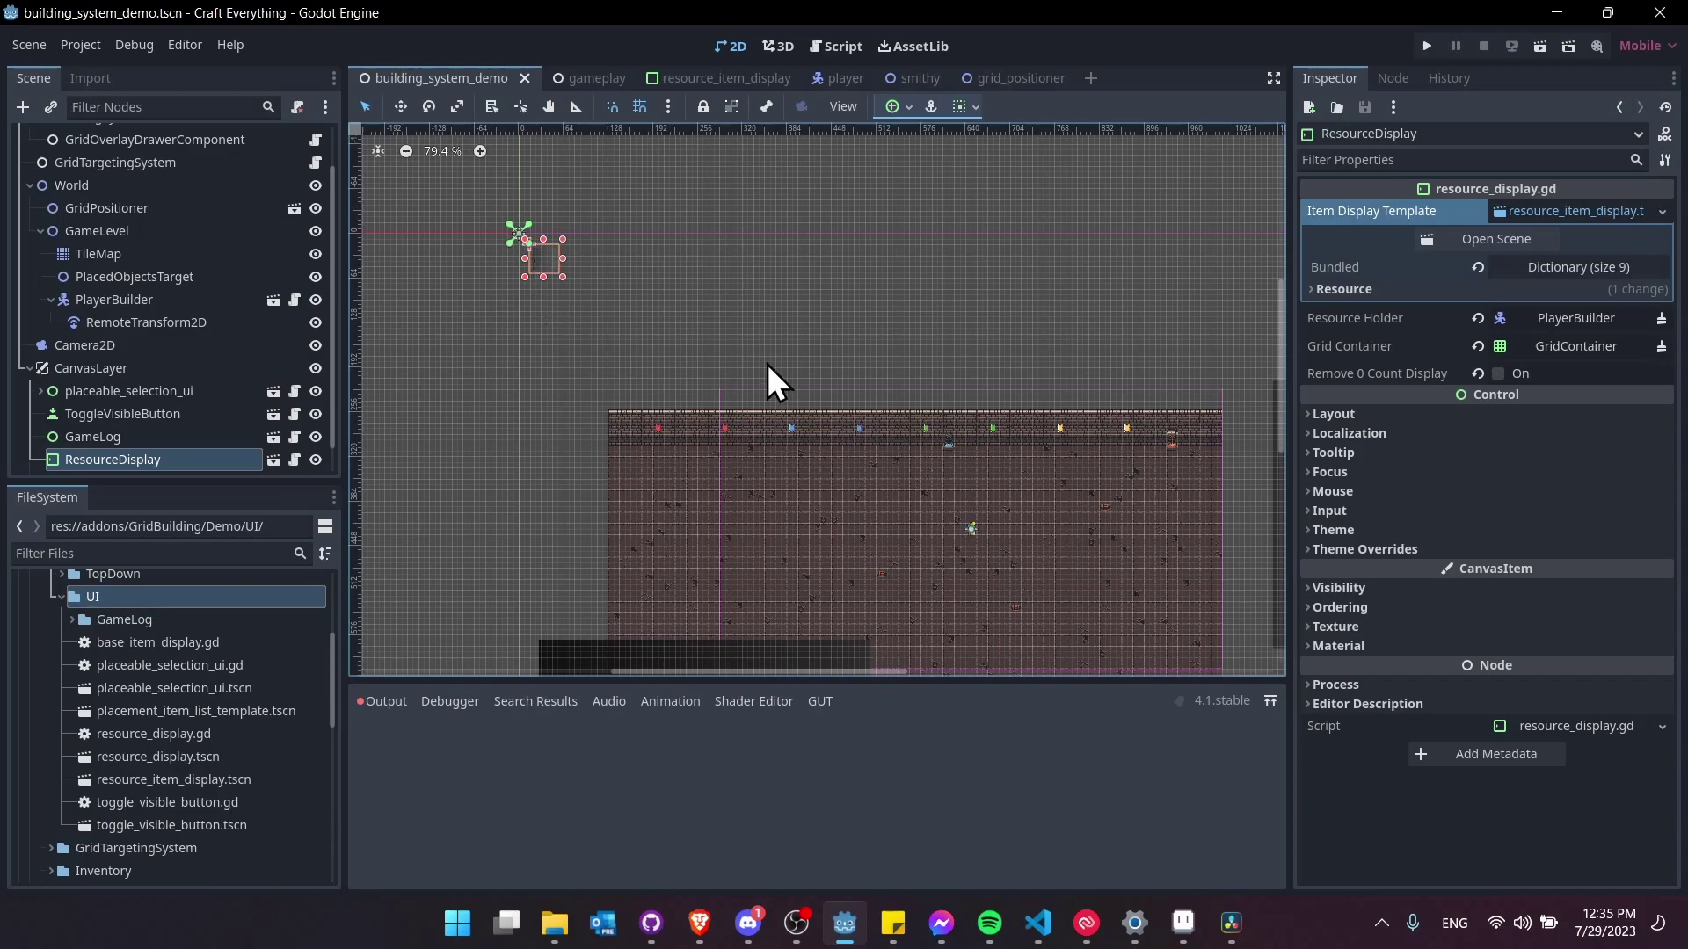
middle_drag(772, 388, 771, 508)
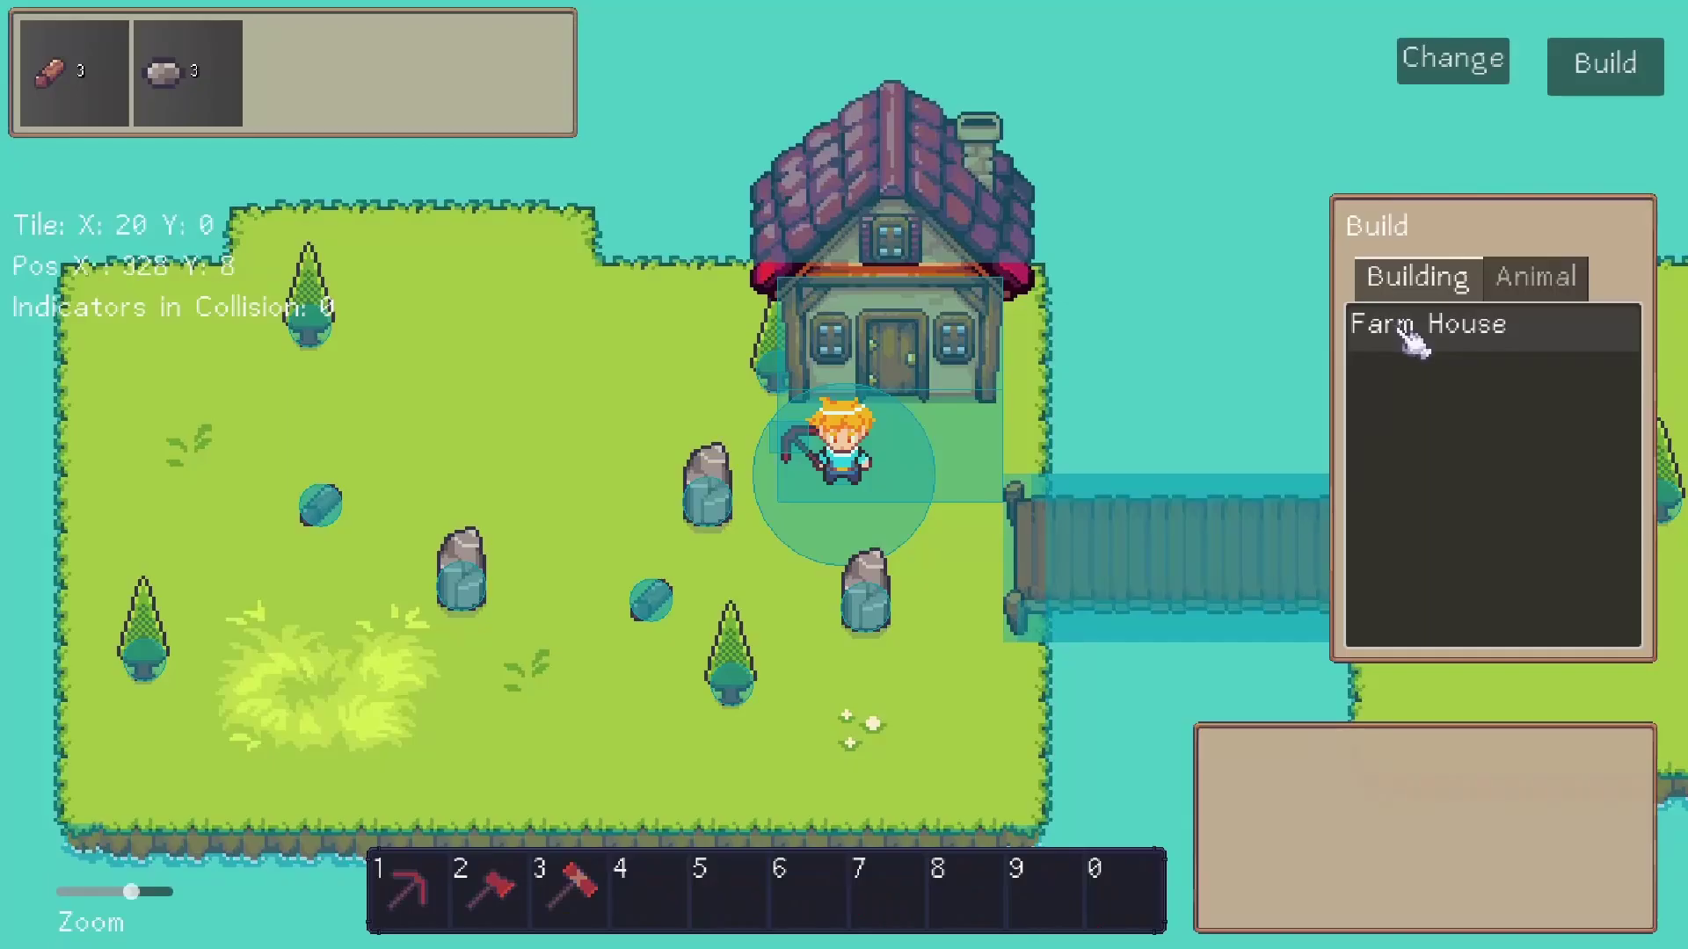
Build a second Farm House on the green grid spot, then move the player left and down.
click(1411, 330)
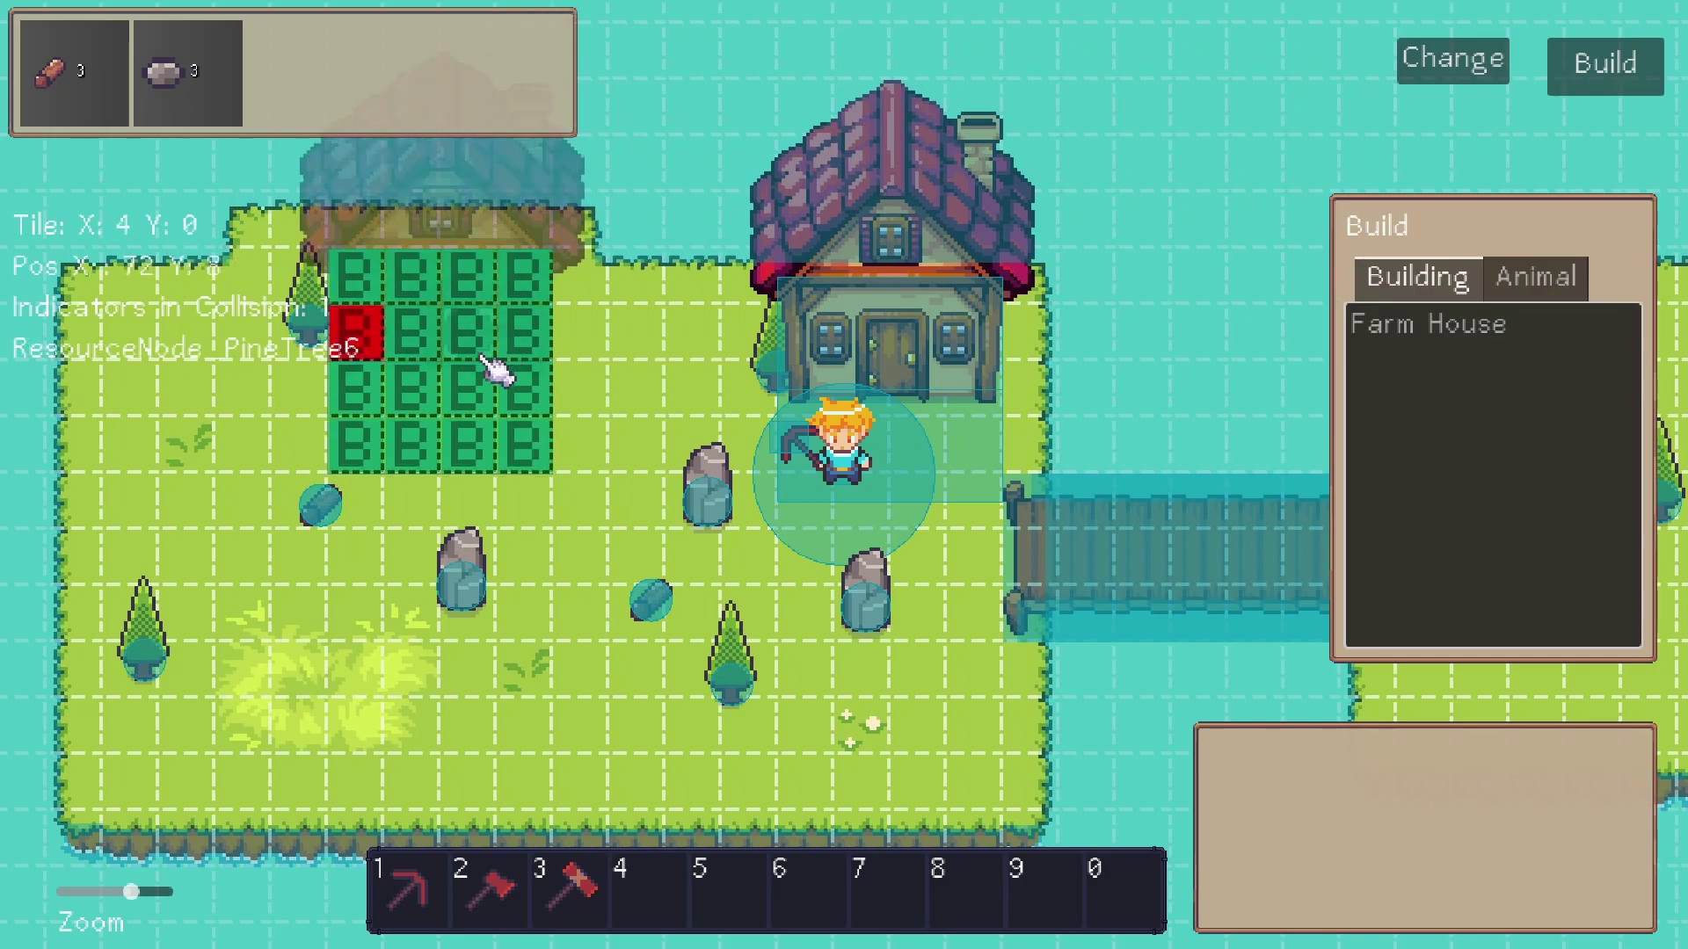
click(521, 387)
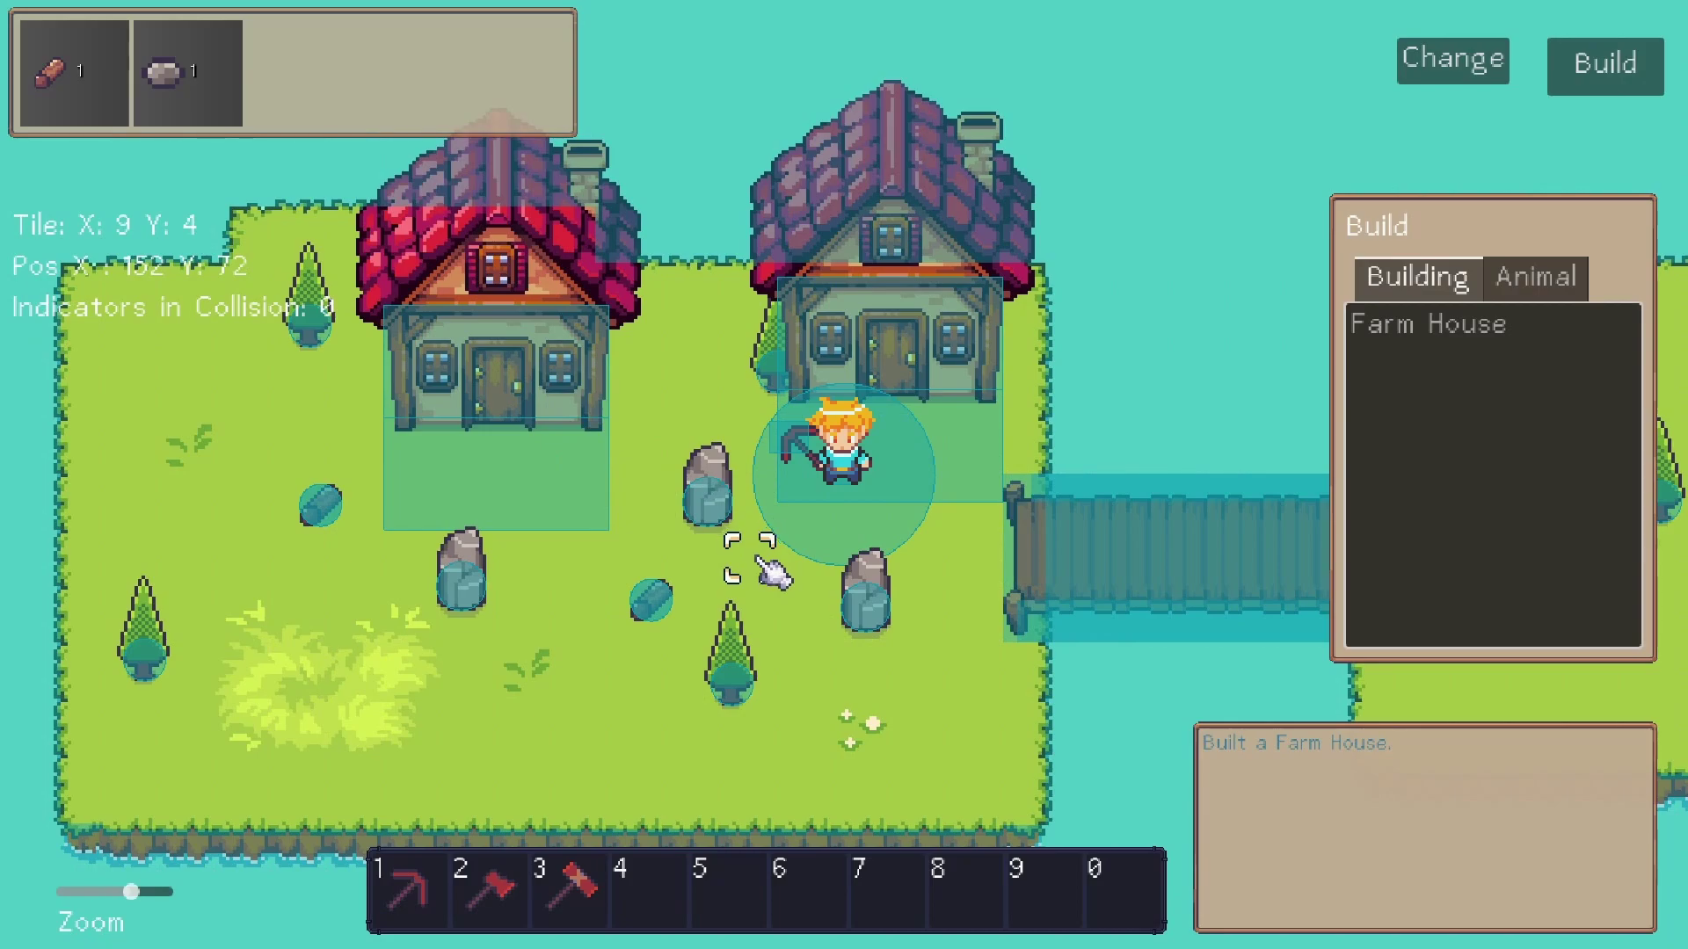
key(a)
key(s)
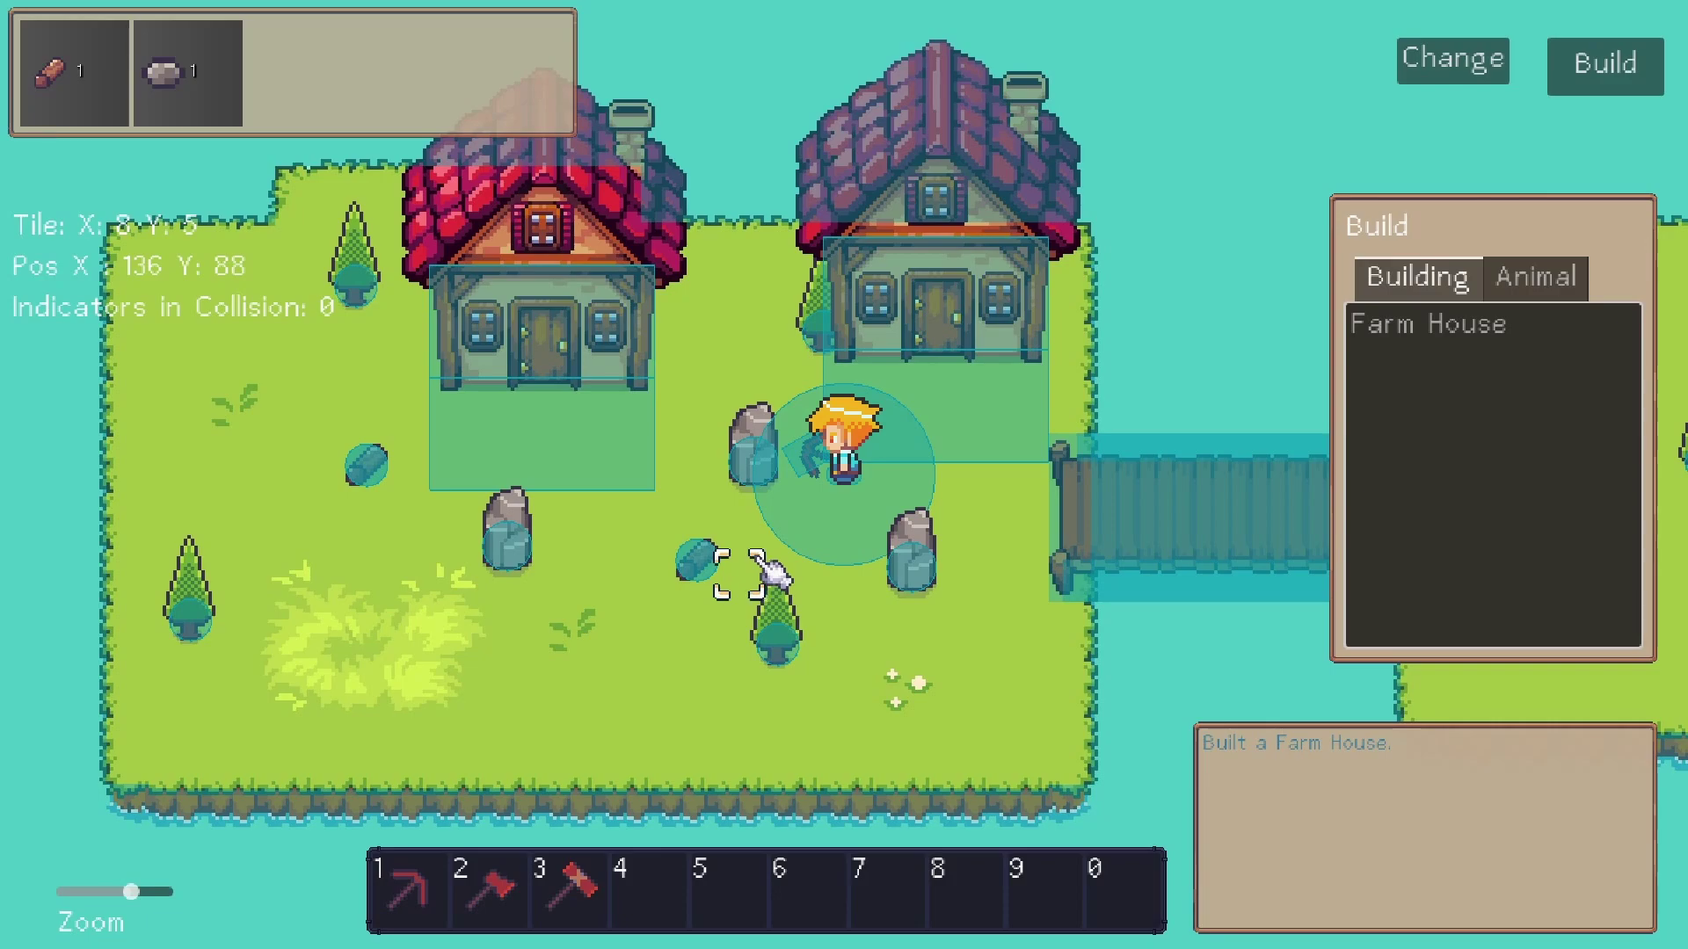